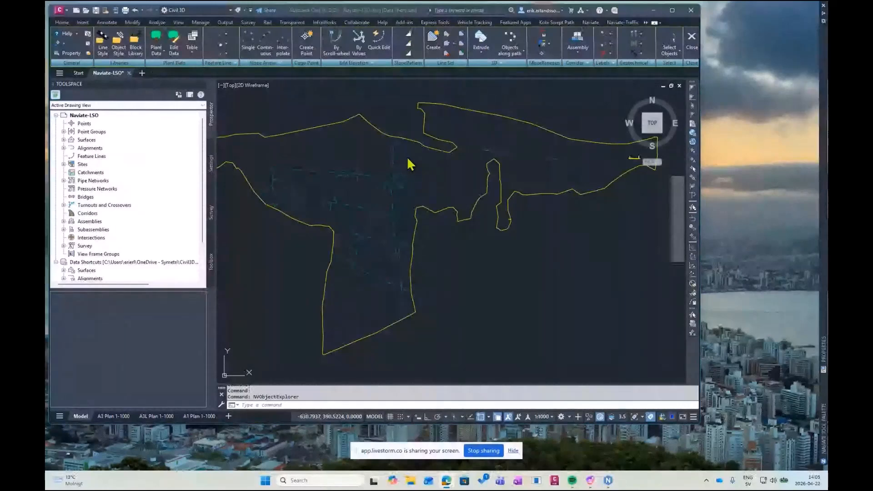
# Turn off the layers _Tele_Brunn_Inmatt, _Tele_Brunn_Oinmatt and _Tele_Natstation_Oinmatt and put away the layer manager
pyautogui.scroll(3, 404, 178)
pyautogui.scroll(2, 282, 178)
pyautogui.scroll(2, 275, 177)
pyautogui.scroll(-2, 360, 169)
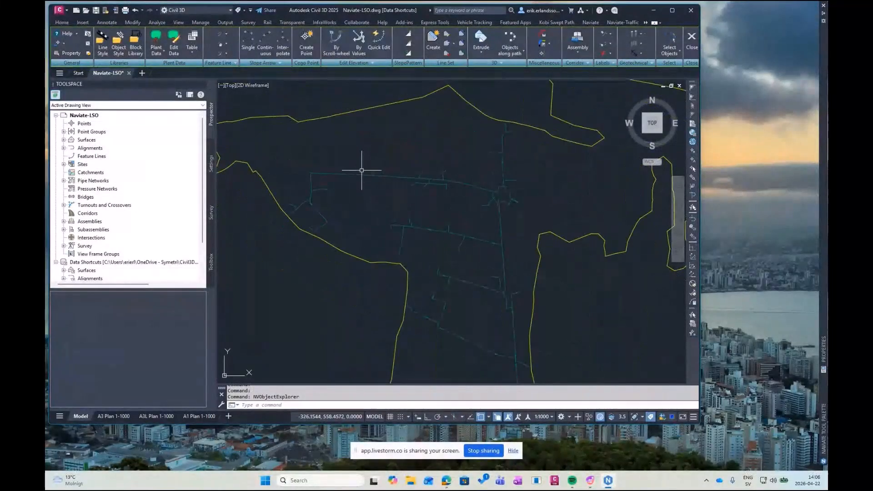
pyautogui.scroll(-2, 359, 171)
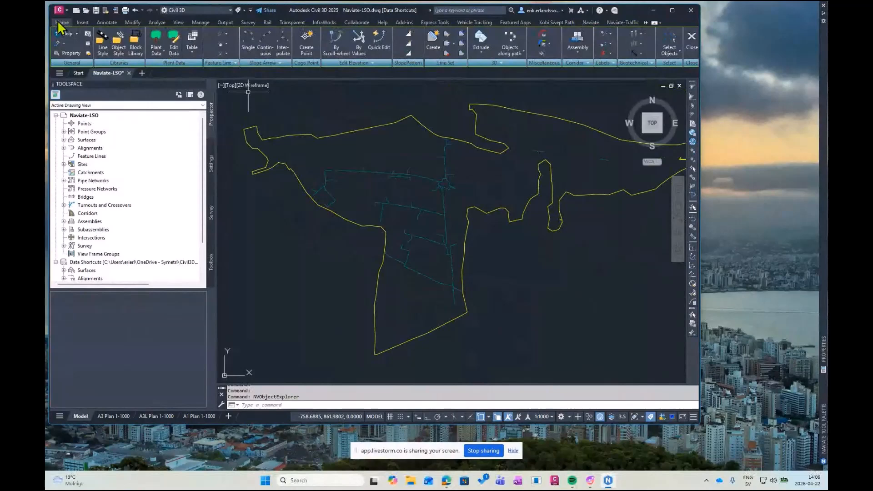
pyautogui.click(62, 23)
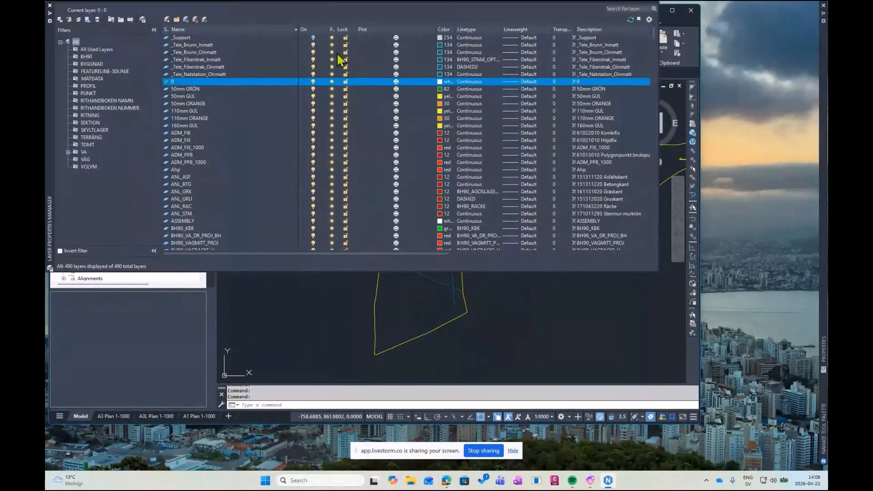
pyautogui.click(315, 44)
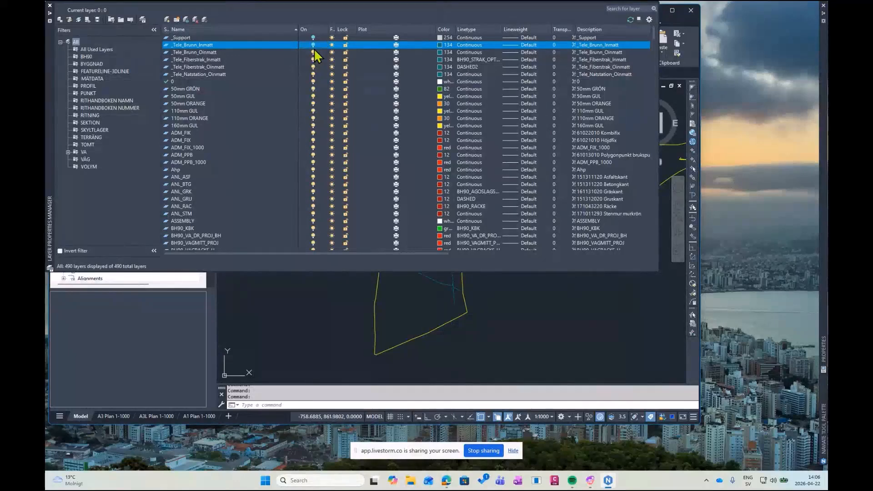
pyautogui.click(313, 52)
pyautogui.click(312, 74)
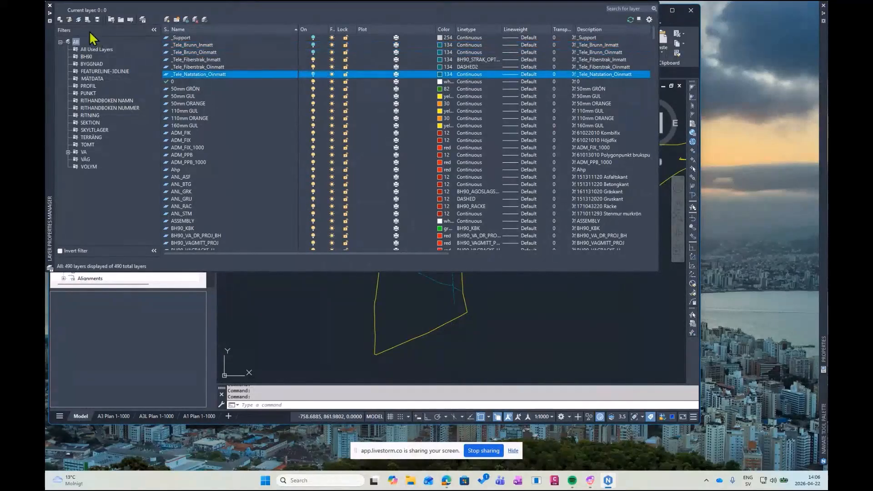
pyautogui.click(50, 14)
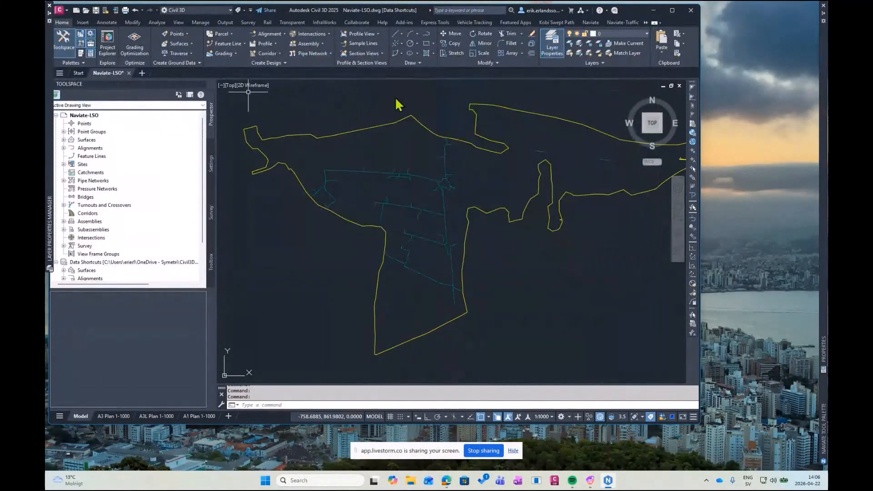
# Hide the Skanning surface with Naviate's Objects Off command, leaving only the fibre network lines displayed
pyautogui.moveTo(395, 94); pyautogui.dragTo(392, 103, button='middle')
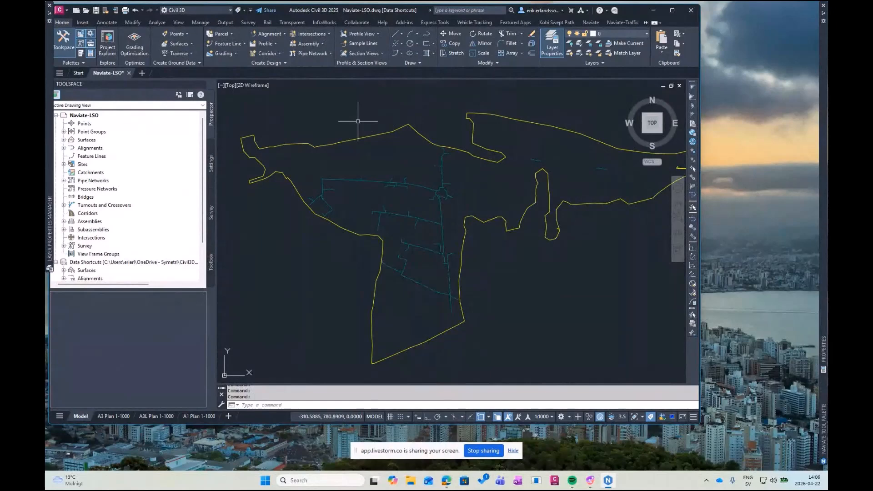
pyautogui.moveTo(436, 134); pyautogui.dragTo(429, 137, button='middle')
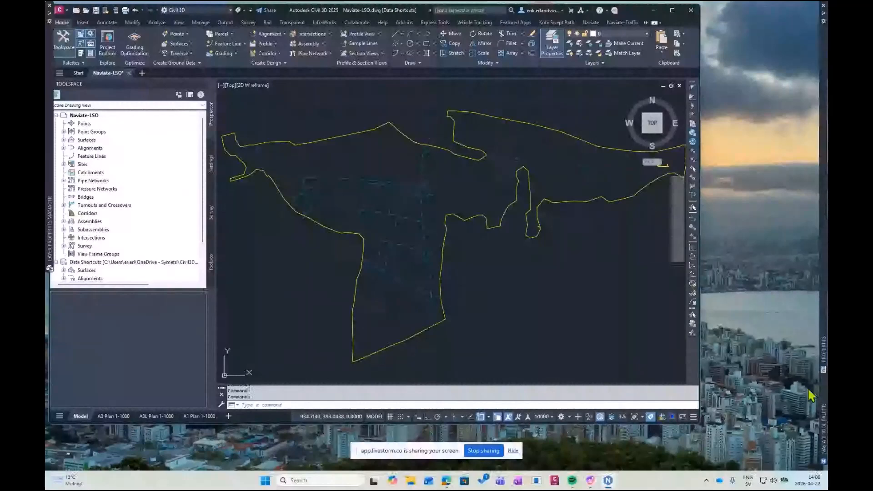
pyautogui.click(591, 23)
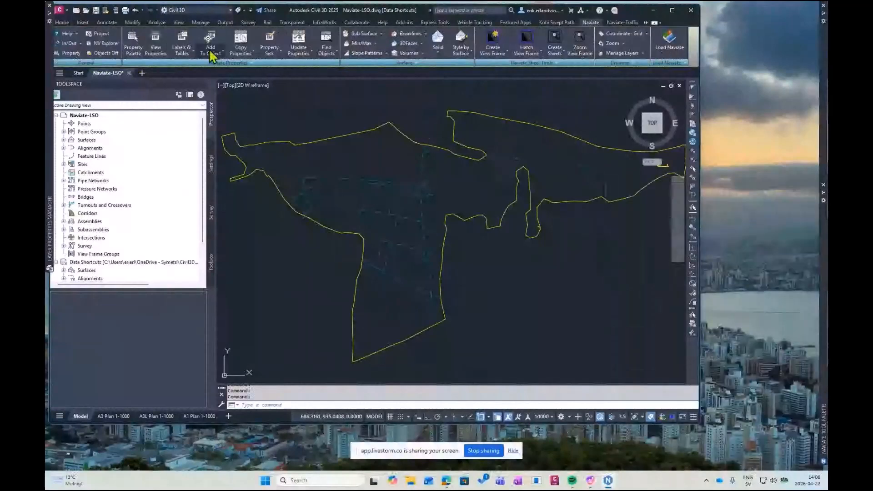
pyautogui.click(101, 54)
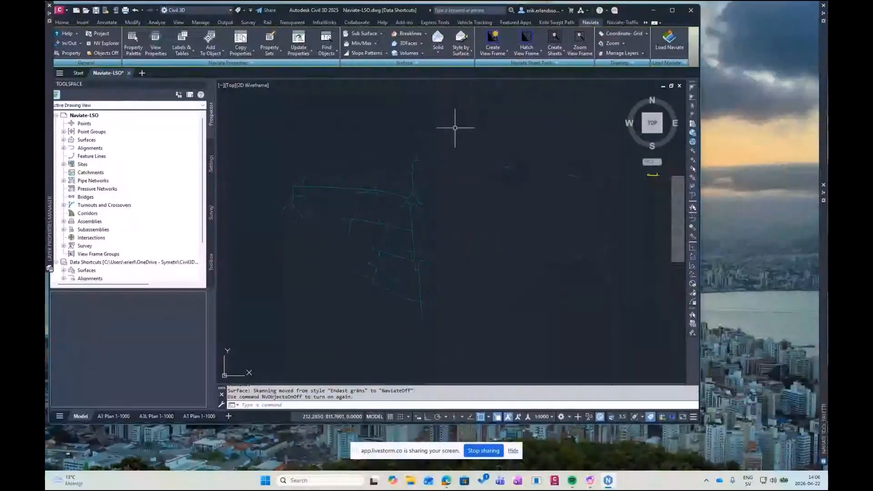
pyautogui.moveTo(456, 127); pyautogui.dragTo(443, 130, button='middle')
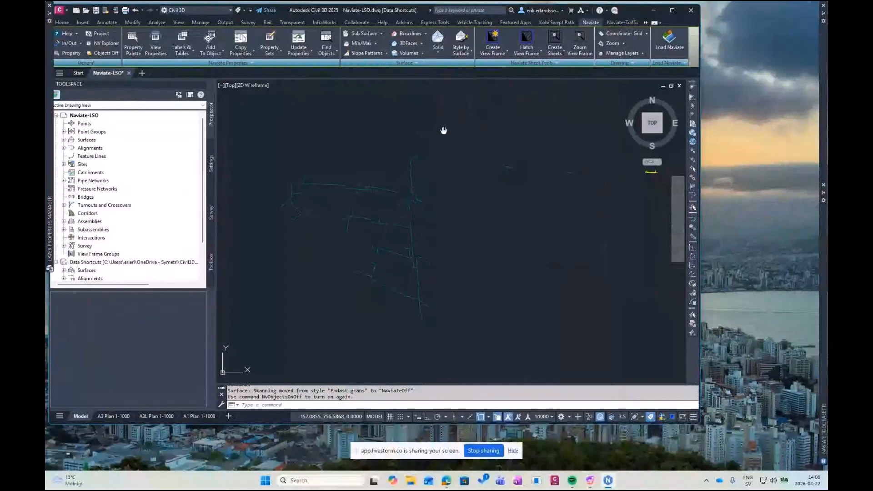
pyautogui.moveTo(443, 130); pyautogui.dragTo(439, 124, button='middle')
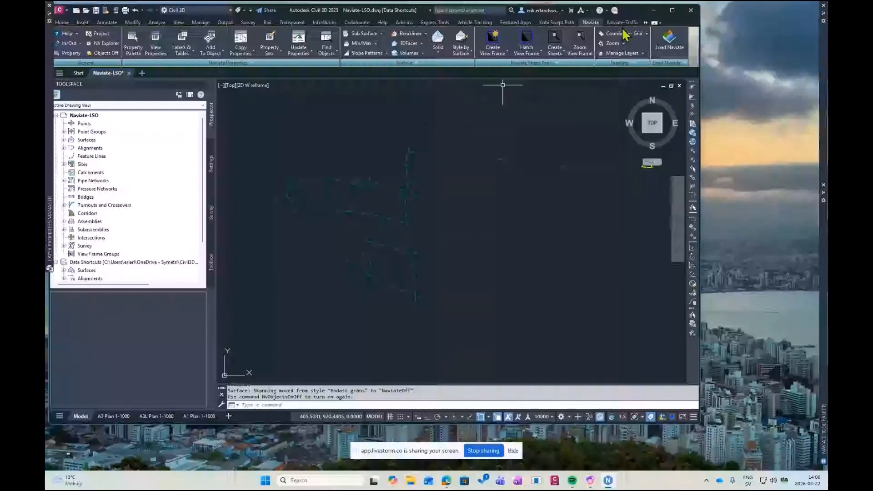
# Create a grading along the entire length of the polyline at the network's north end using template _NV Sektion 1x50 UK Rör Grön, and check the overlapping lines
pyautogui.click(645, 23)
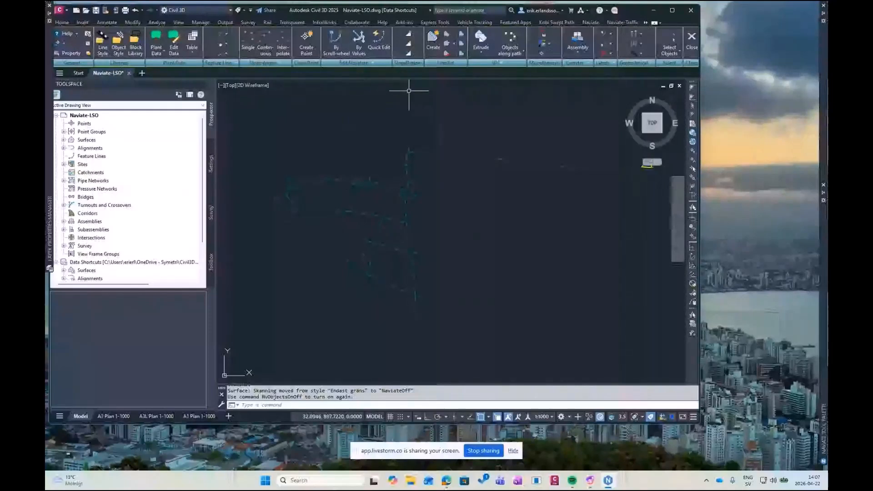
pyautogui.scroll(5, 413, 135)
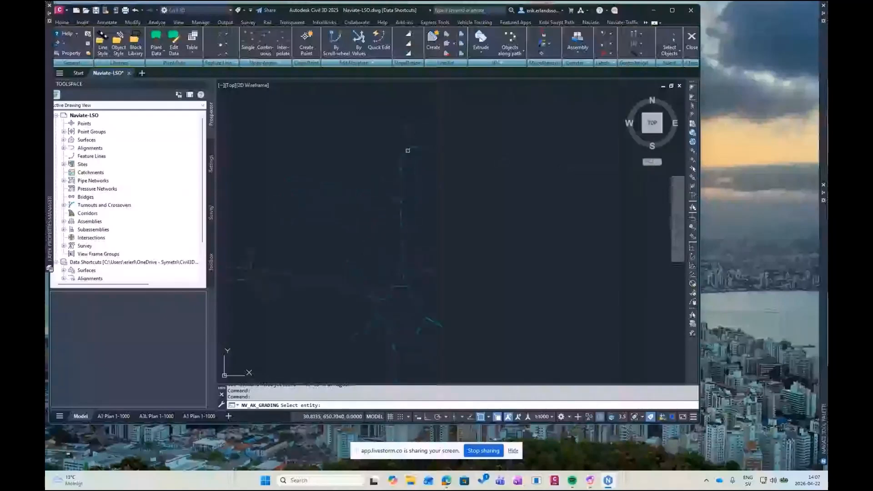
pyautogui.scroll(3, 407, 143)
pyautogui.scroll(2, 406, 136)
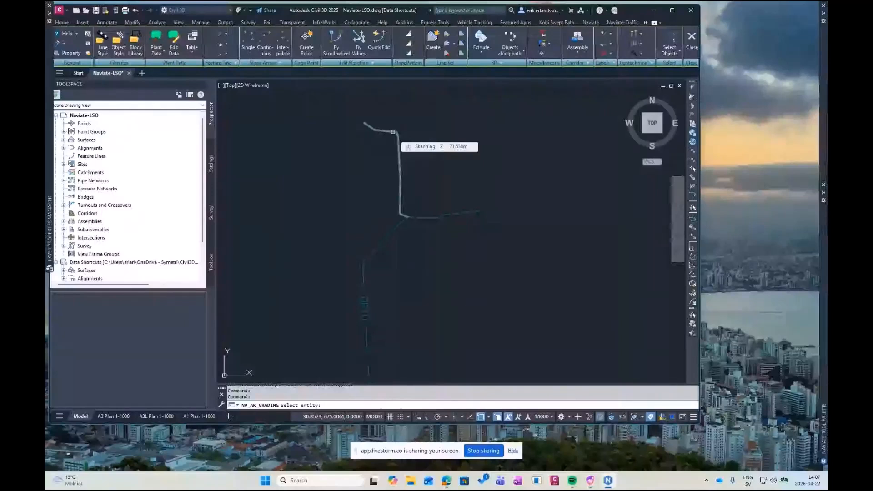
pyautogui.click(393, 132)
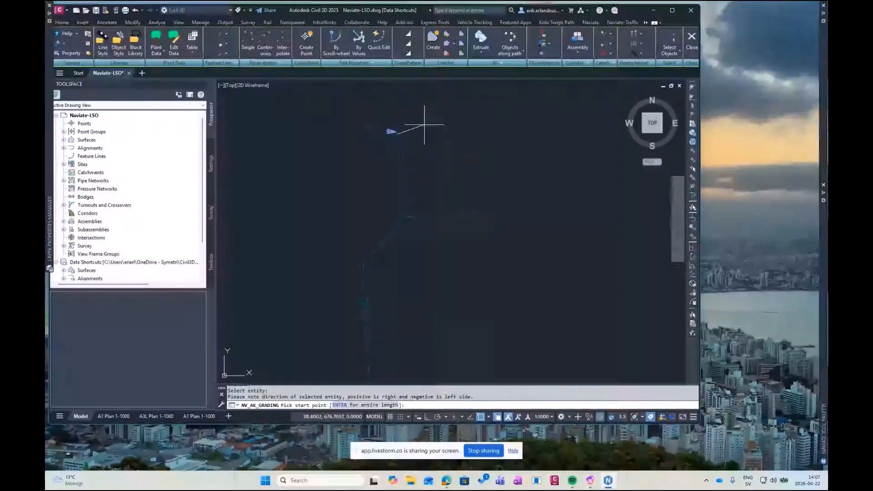
pyautogui.press('Return')
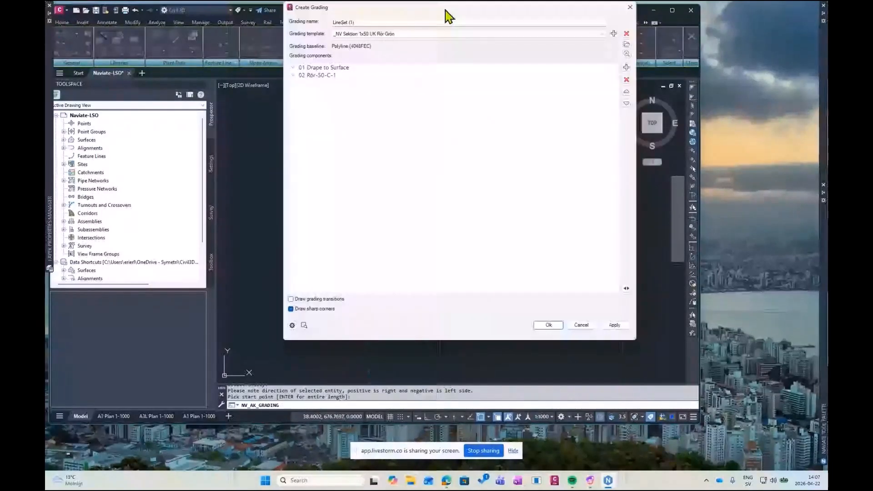
pyautogui.moveTo(446, 10); pyautogui.dragTo(448, 60)
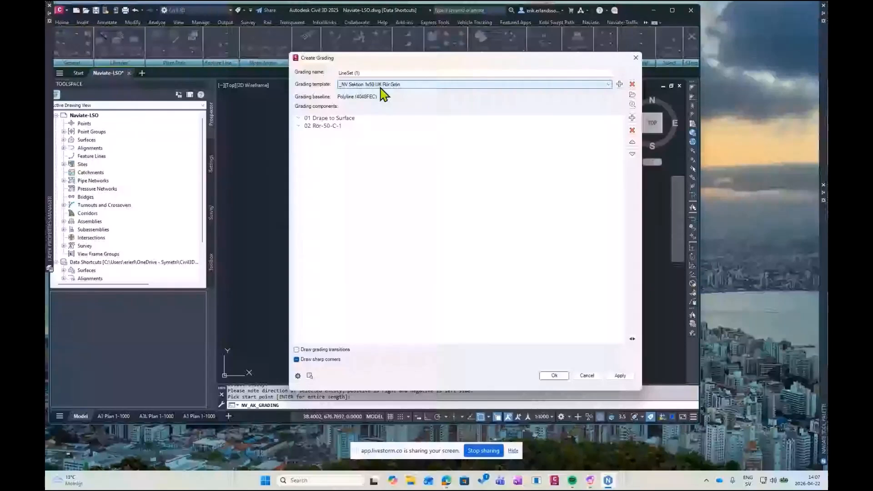
pyautogui.click(301, 125)
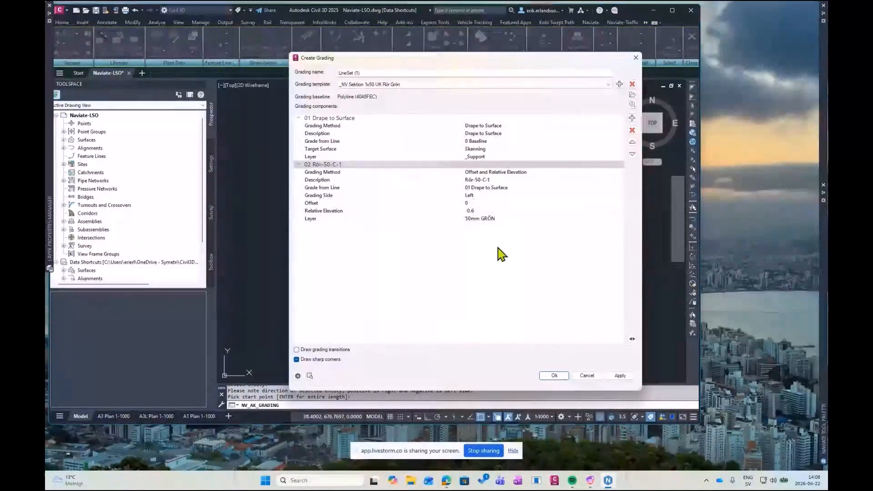
pyautogui.click(559, 375)
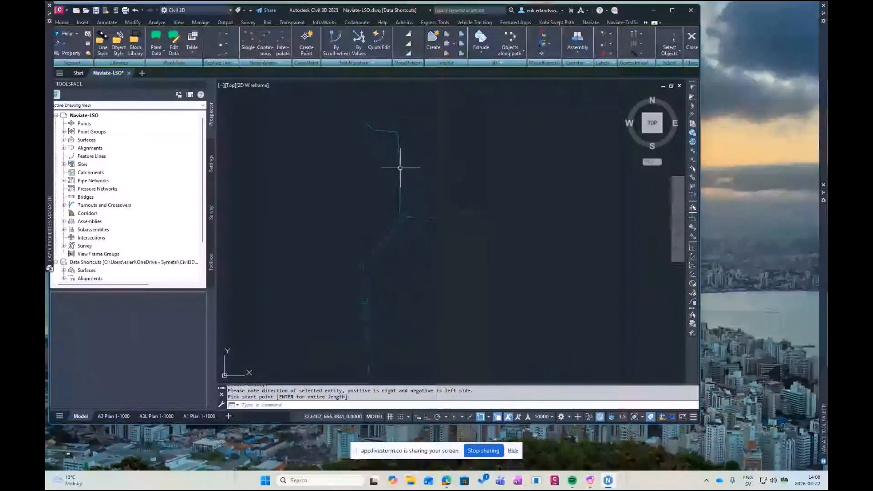
pyautogui.click(400, 168)
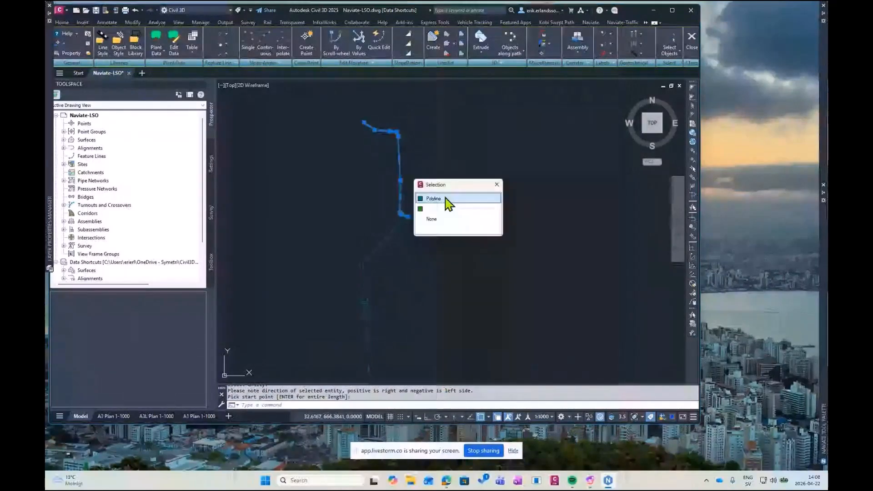
pyautogui.click(498, 185)
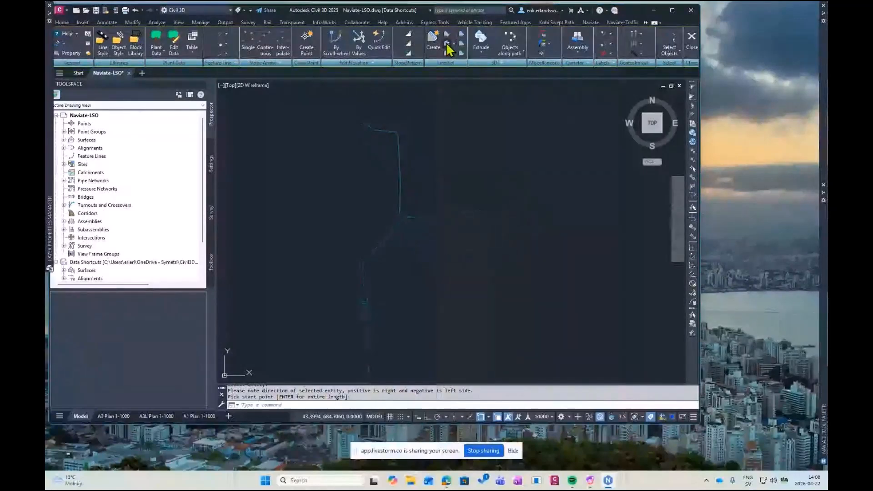
# Copy the grading from the northern line to all other polylines of the fibre network using the Multiple option
pyautogui.click(446, 44)
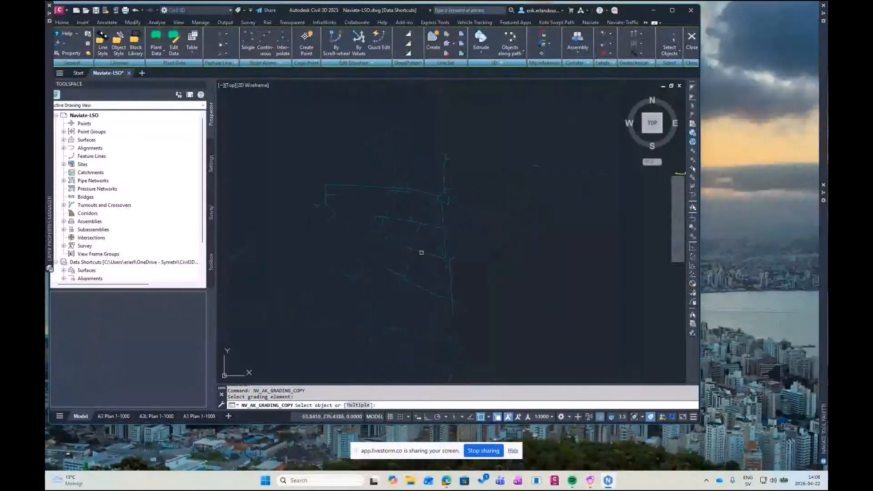
pyautogui.click(358, 406)
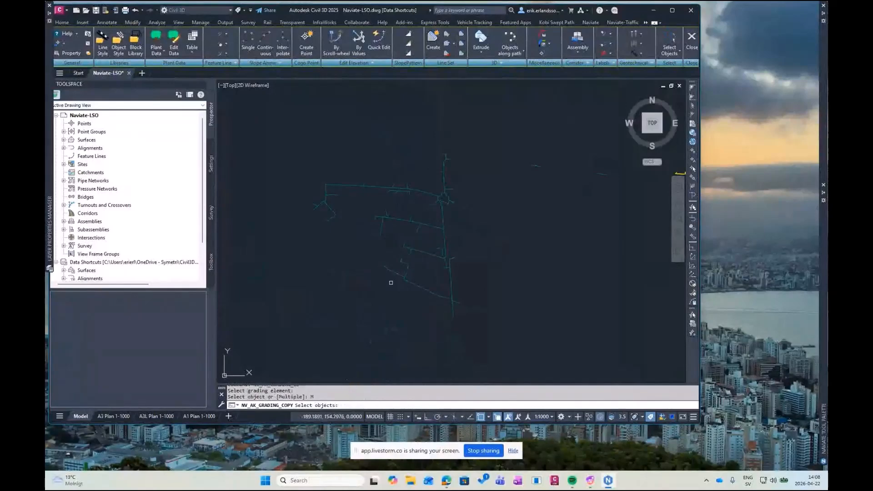
pyautogui.click(414, 153)
pyautogui.click(472, 215)
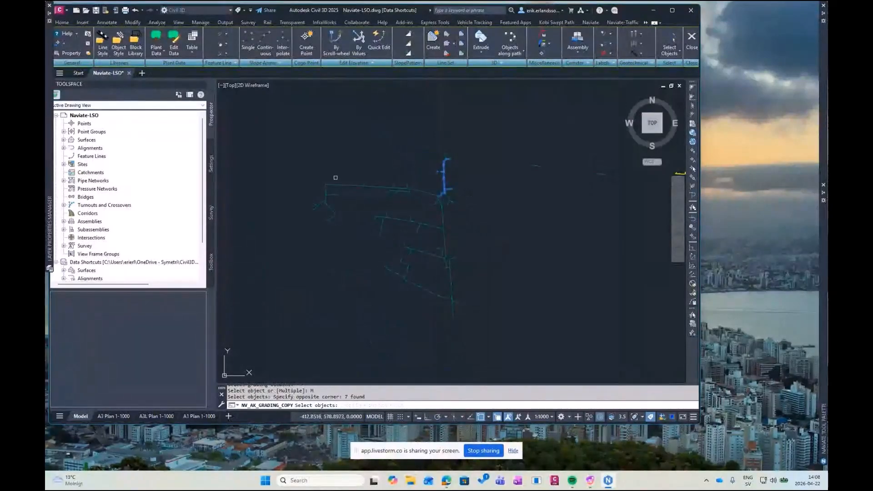
pyautogui.click(293, 165)
pyautogui.click(494, 338)
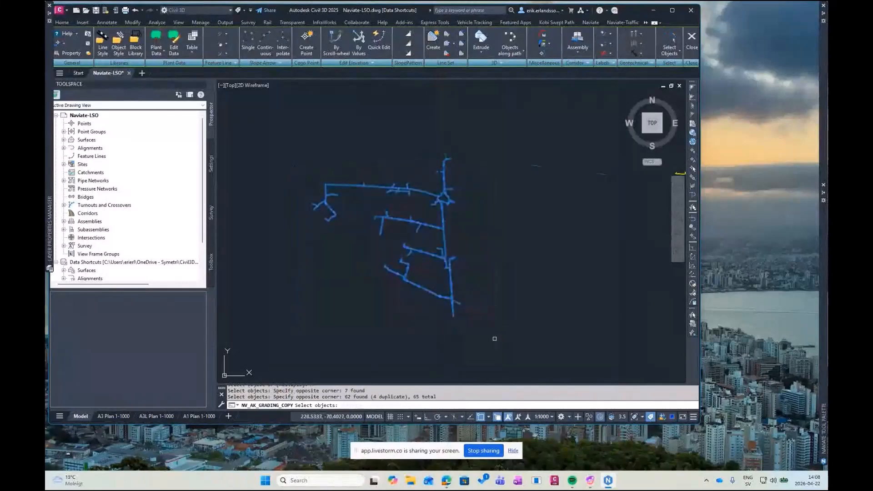
pyautogui.press('Return')
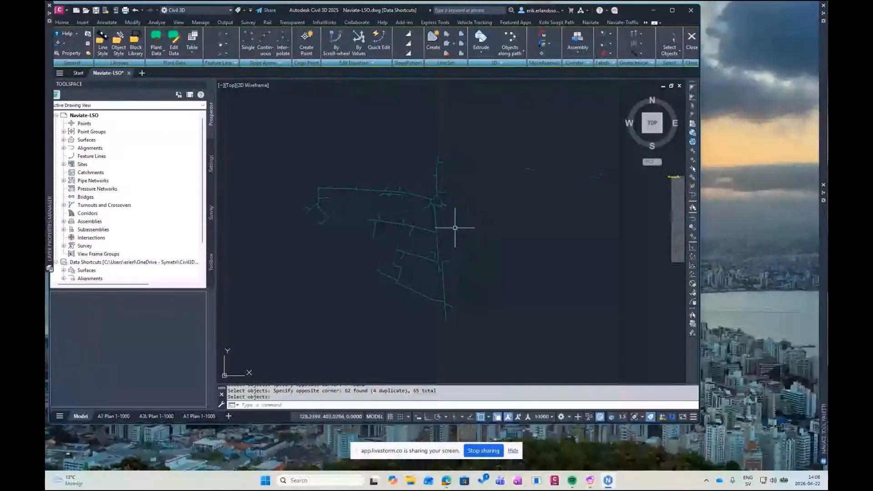
# Check the copied gradings in 3D, restore the north-up top view and extrude the whole network with the script Naviate Extrude Script-LSO.txt
pyautogui.moveTo(459, 235)
pyautogui.keyDown('shift'); pyautogui.mouseDown(button='middle')
pyautogui.moveTo(485, 163)
pyautogui.moveTo(493, 162)
pyautogui.mouseUp(button='middle'); pyautogui.keyUp('shift')
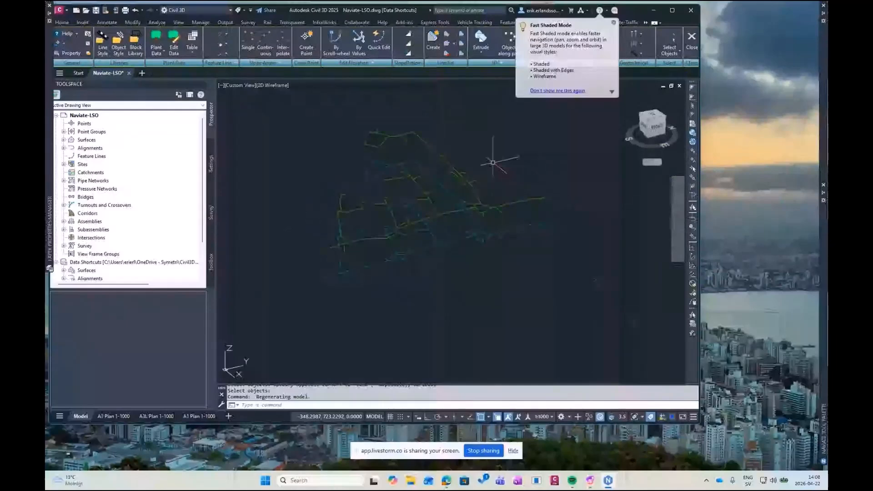
pyautogui.click(651, 115)
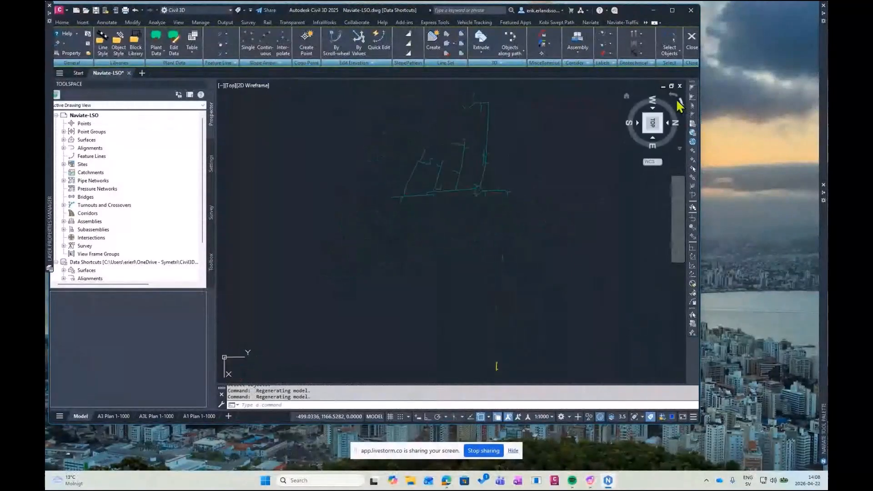
pyautogui.click(679, 105)
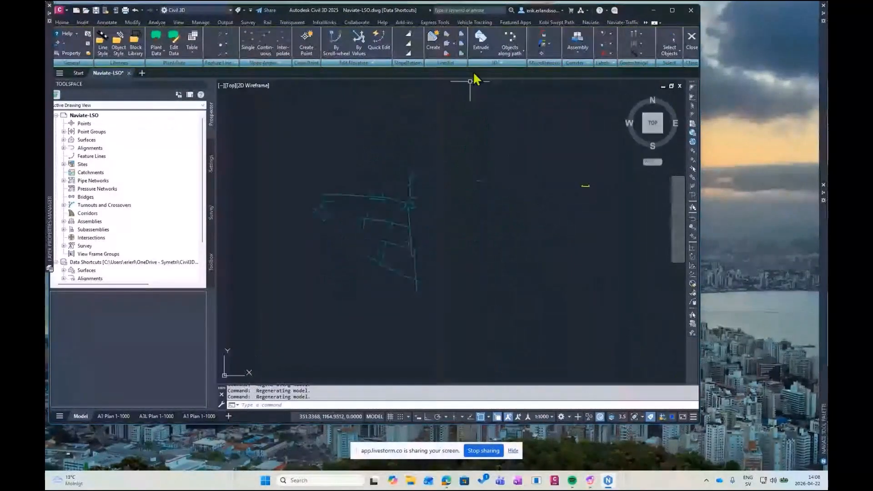
pyautogui.click(482, 55)
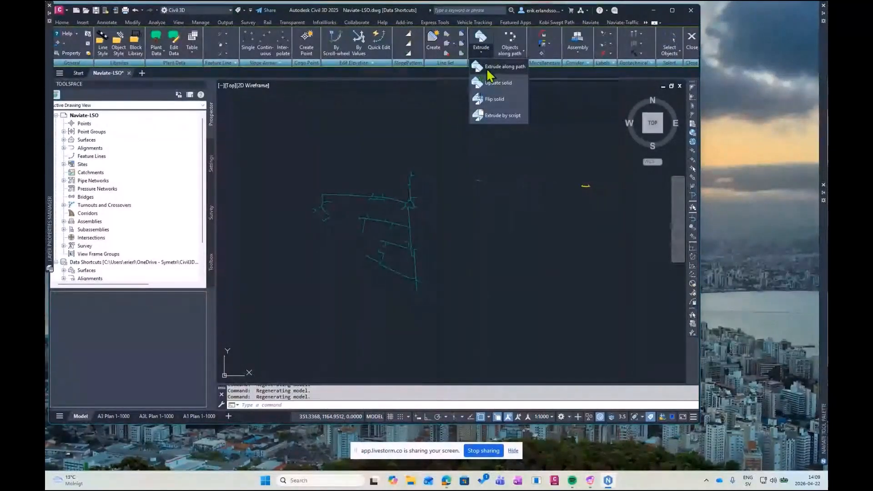
pyautogui.click(492, 115)
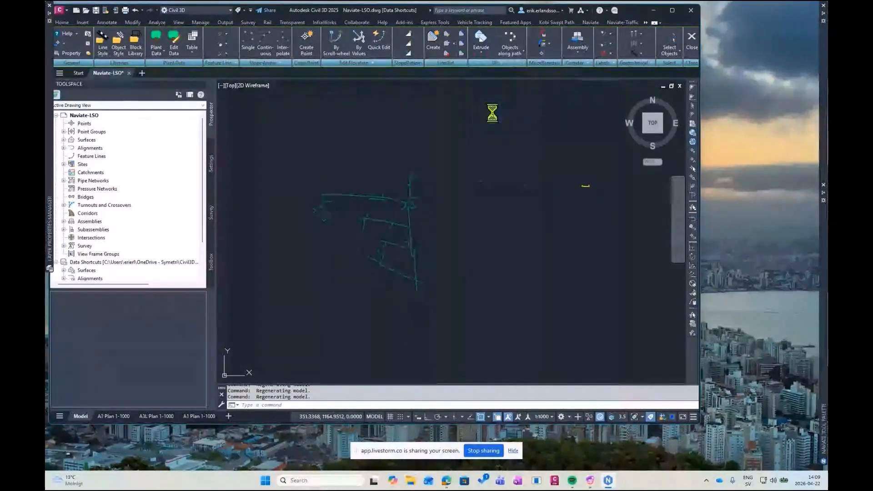
pyautogui.scroll(-5, 200, 118)
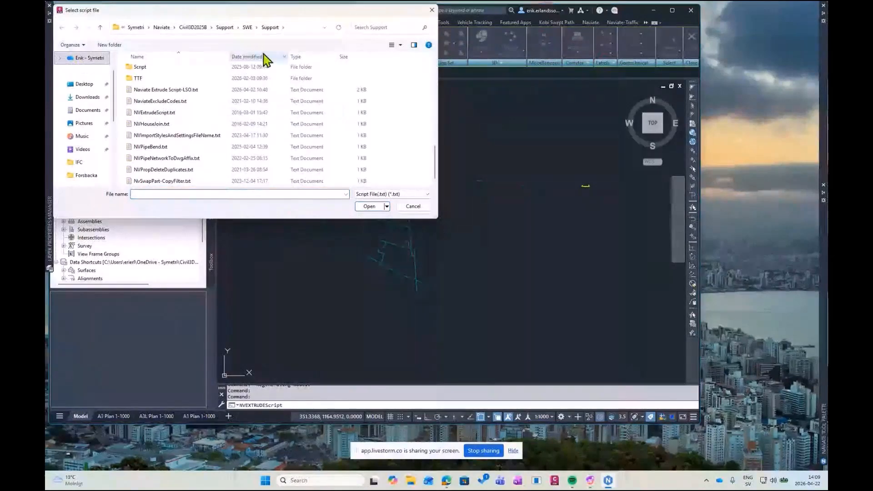
pyautogui.doubleClick(172, 91)
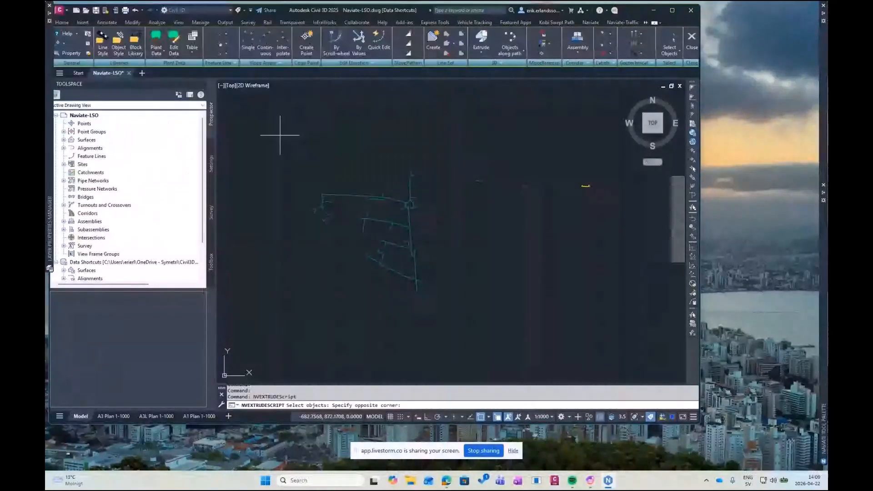
pyautogui.click(279, 135)
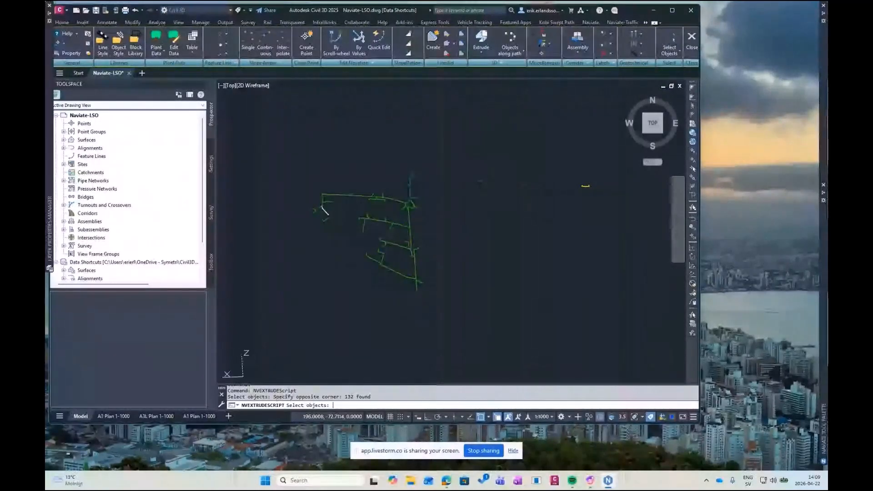
pyautogui.press('Return')
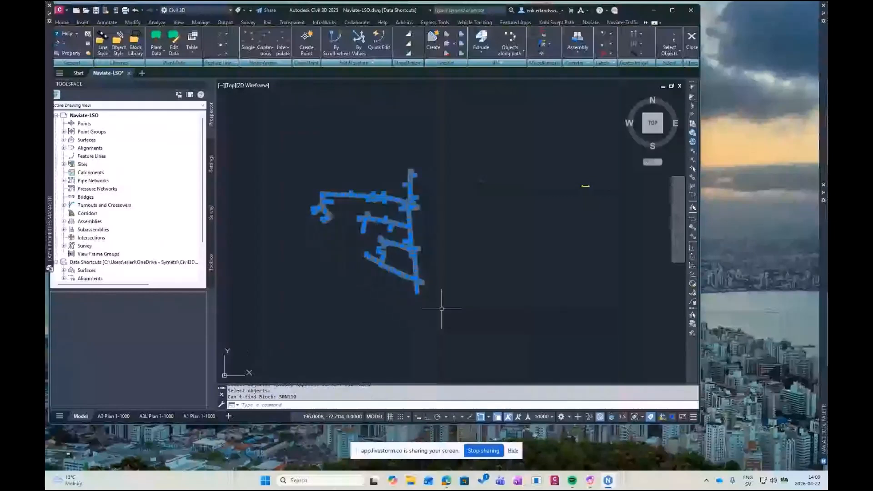
# Select the whole fibre network and examine the extruded pipes in 3D in the Object Viewer, including a pipe junction up close
pyautogui.click(445, 302)
pyautogui.press('Escape')
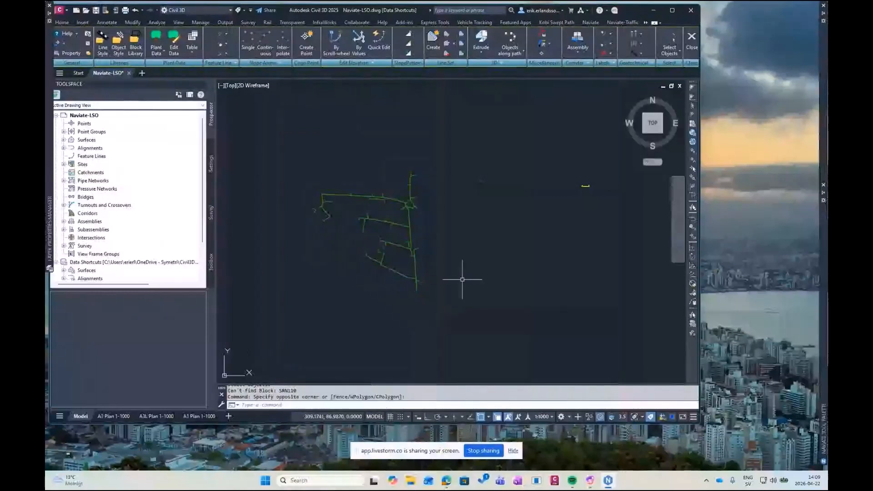
pyautogui.scroll(2, 423, 250)
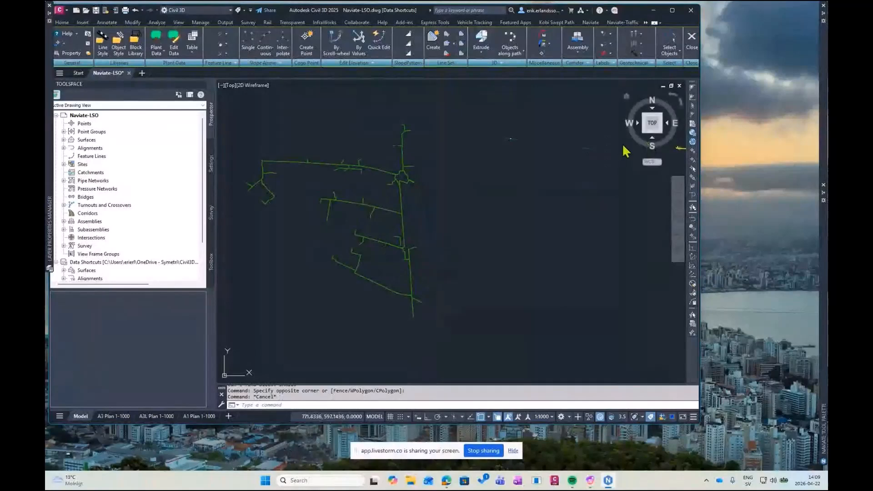
pyautogui.scroll(-2, 326, 136)
pyautogui.click(279, 118)
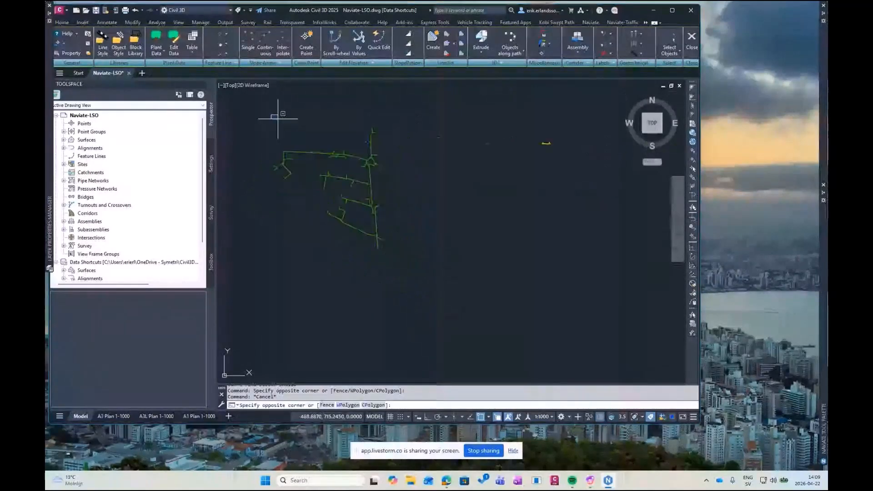
pyautogui.click(420, 270)
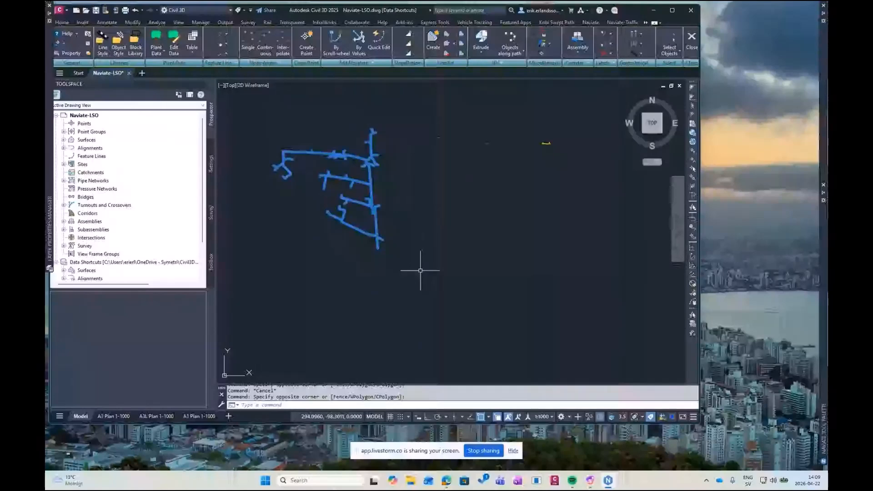
pyautogui.press('Escape')
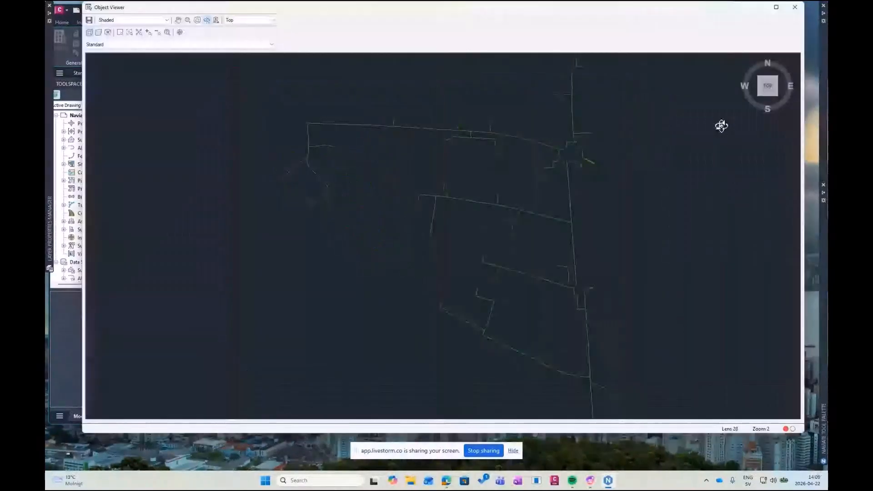
pyautogui.moveTo(721, 126); pyautogui.dragTo(438, 185)
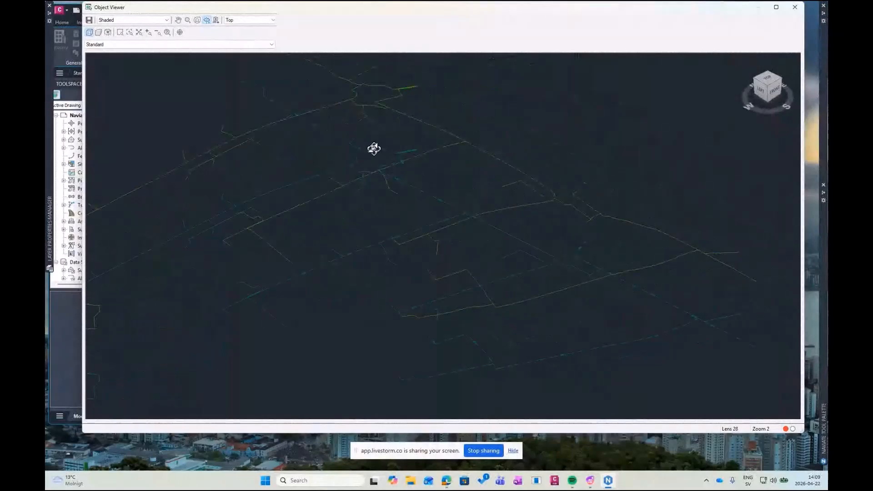
pyautogui.moveTo(557, 213); pyautogui.dragTo(491, 192)
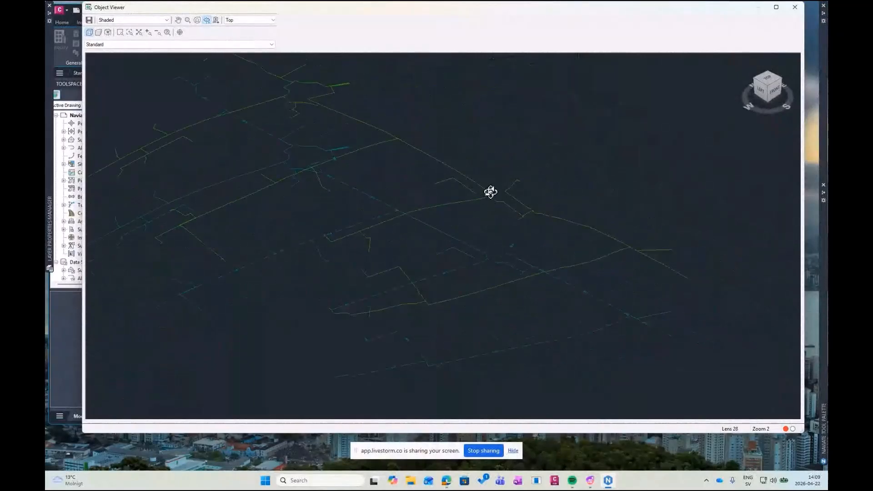
pyautogui.scroll(10, 491, 192)
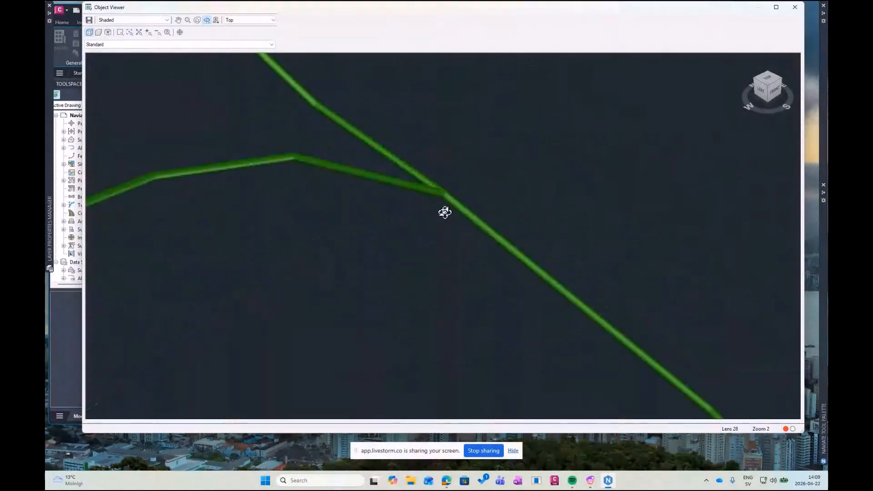
pyautogui.scroll(-8, 440, 189)
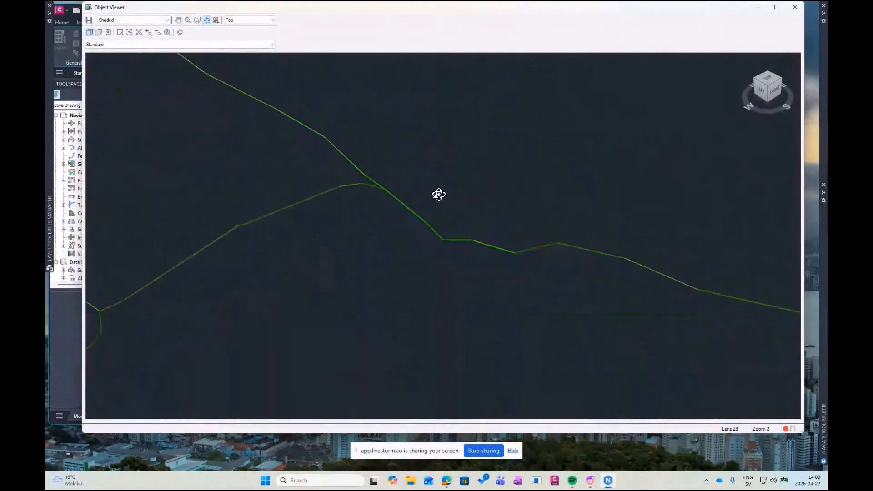
pyautogui.scroll(-5, 438, 191)
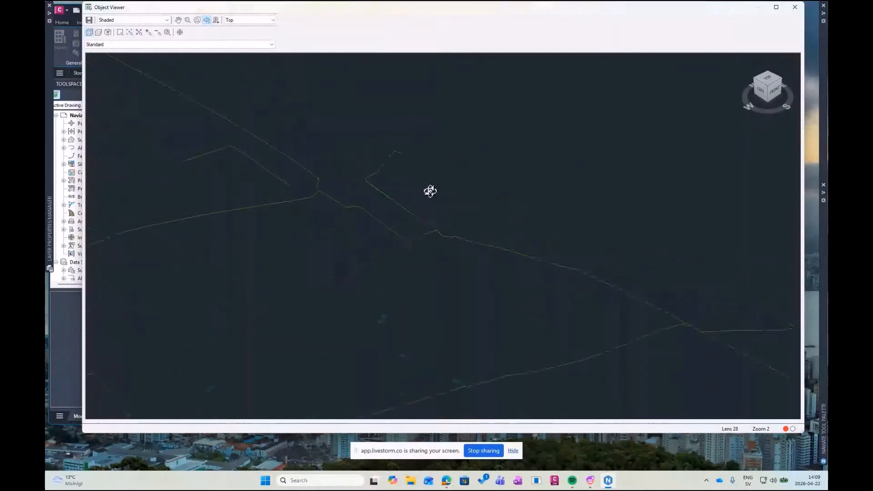
pyautogui.scroll(-5, 473, 186)
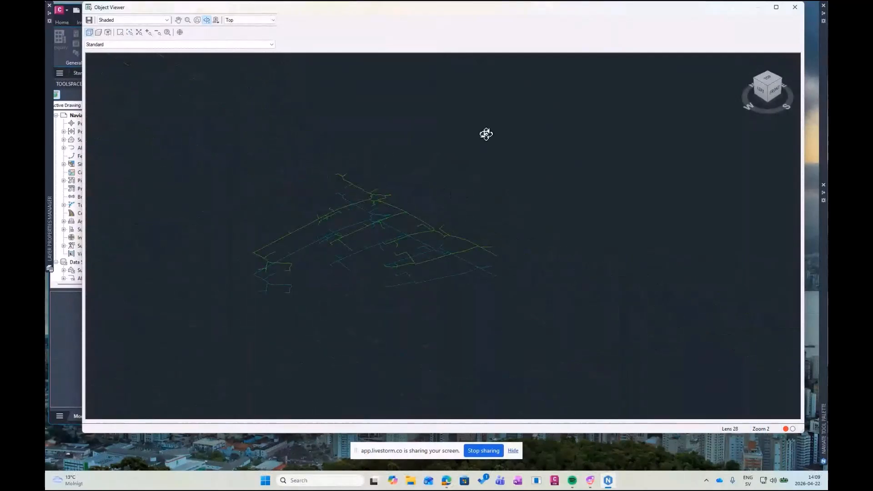
pyautogui.click(795, 7)
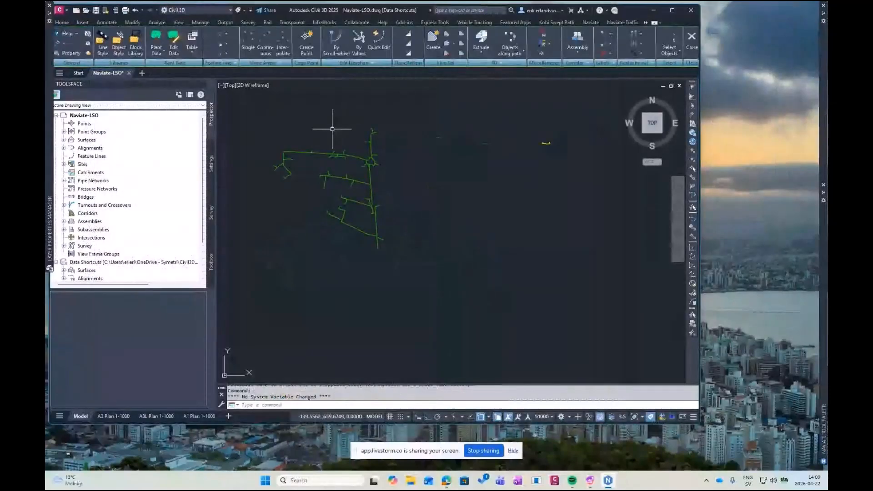
pyautogui.moveTo(299, 119); pyautogui.dragTo(310, 140, button='middle')
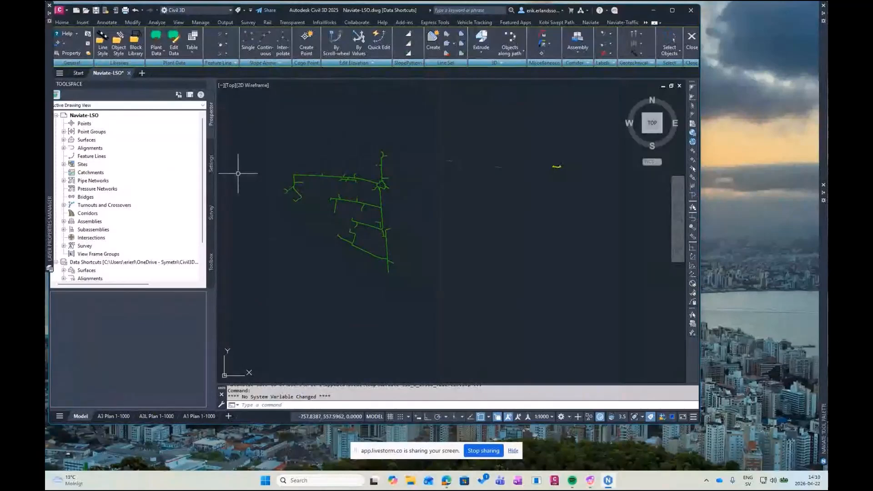
pyautogui.moveTo(419, 188); pyautogui.dragTo(425, 195, button='middle')
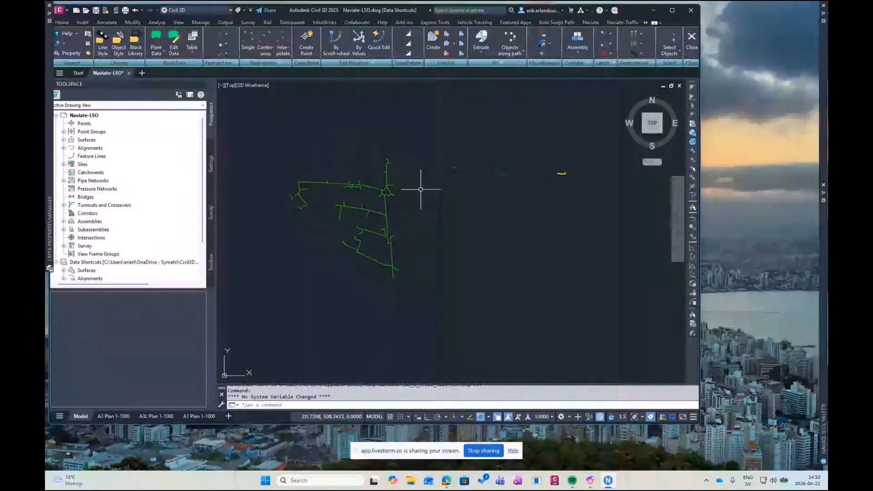
pyautogui.moveTo(409, 172); pyautogui.dragTo(425, 179, button='middle')
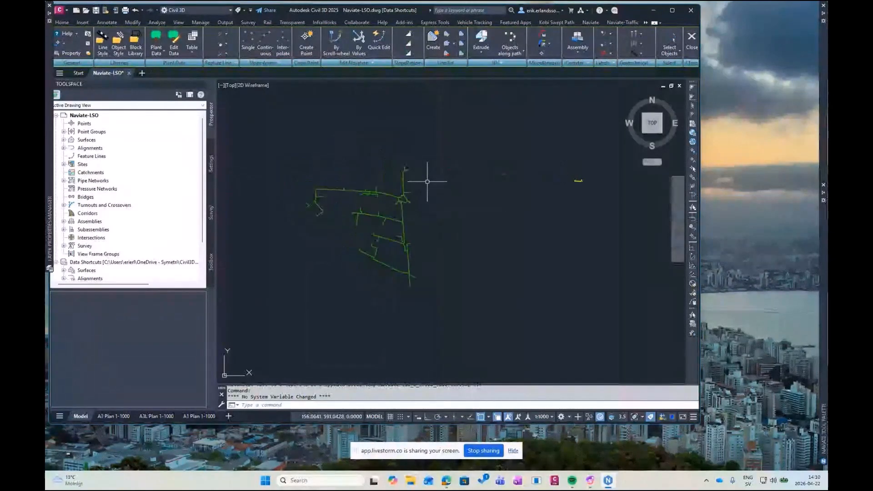
# Open Naviate's Plant Data and choose the 50mm Grön item with Klasskod UB110 and Typ SRE from the Naviate-LSO CSV file
pyautogui.click(157, 41)
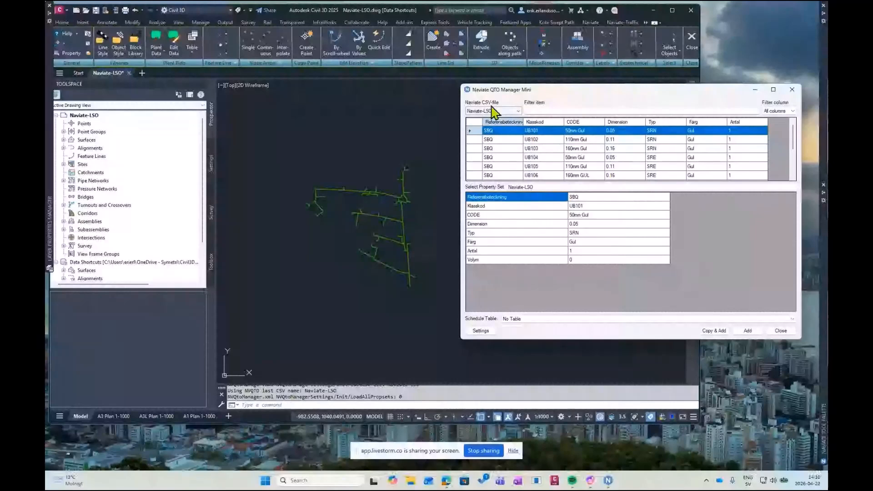
pyautogui.scroll(-2, 564, 159)
pyautogui.scroll(1, 564, 159)
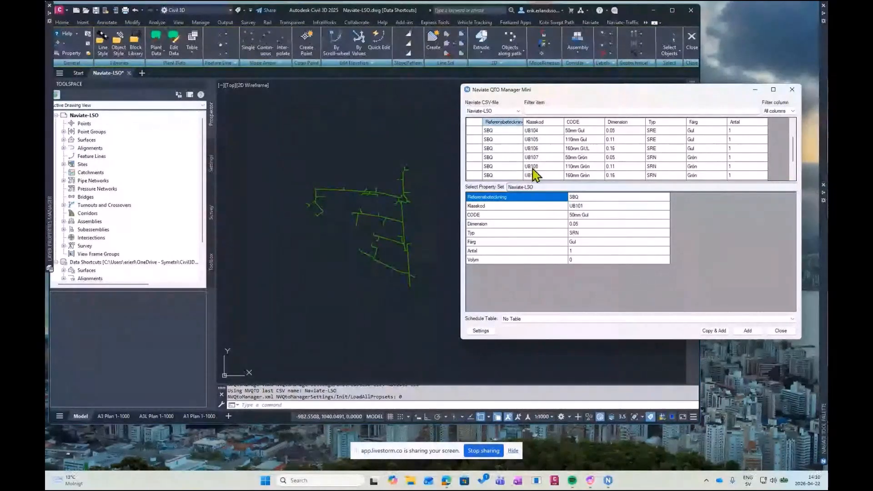
pyautogui.scroll(-1, 578, 164)
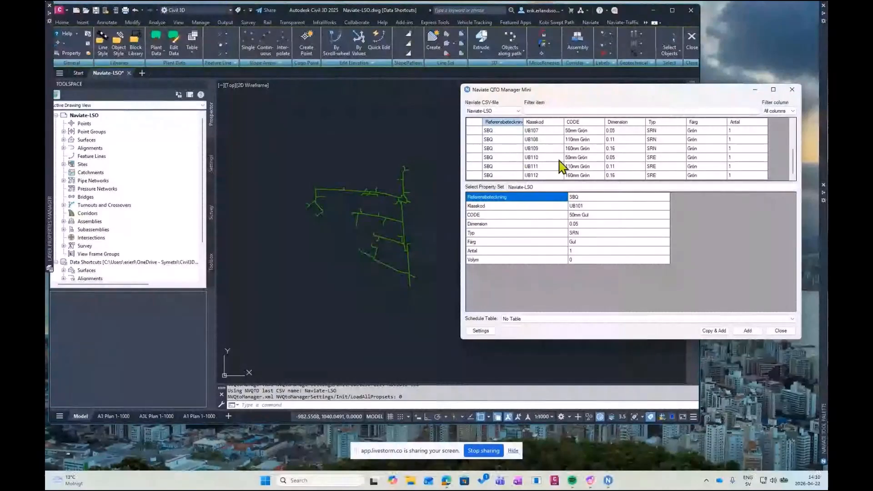
pyautogui.click(578, 158)
pyautogui.click(577, 158)
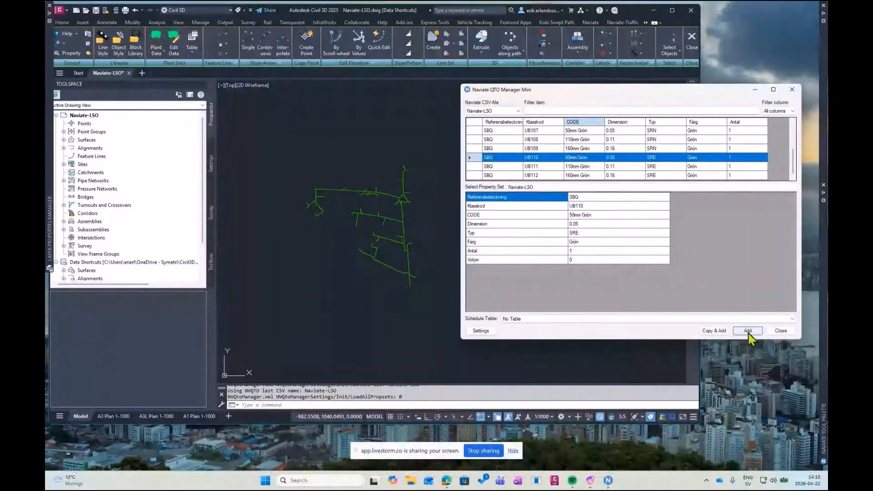
# Add the chosen property data to all pipe solids with Select similar, using a pipe at the network's north end as the sample
pyautogui.click(748, 331)
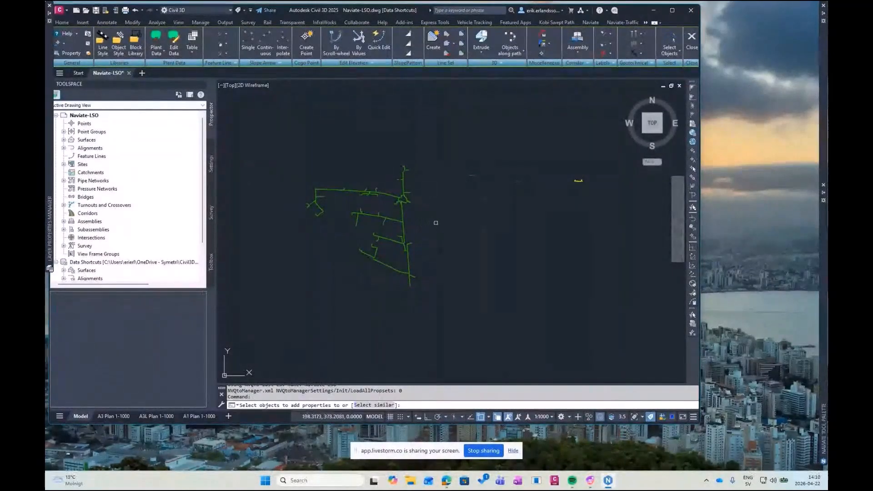
pyautogui.scroll(3, 402, 166)
pyautogui.scroll(3, 401, 166)
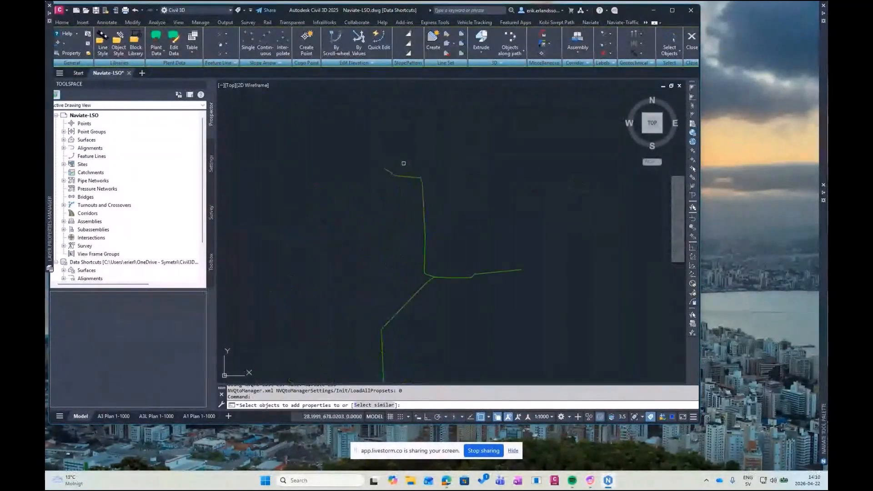
pyautogui.click(384, 405)
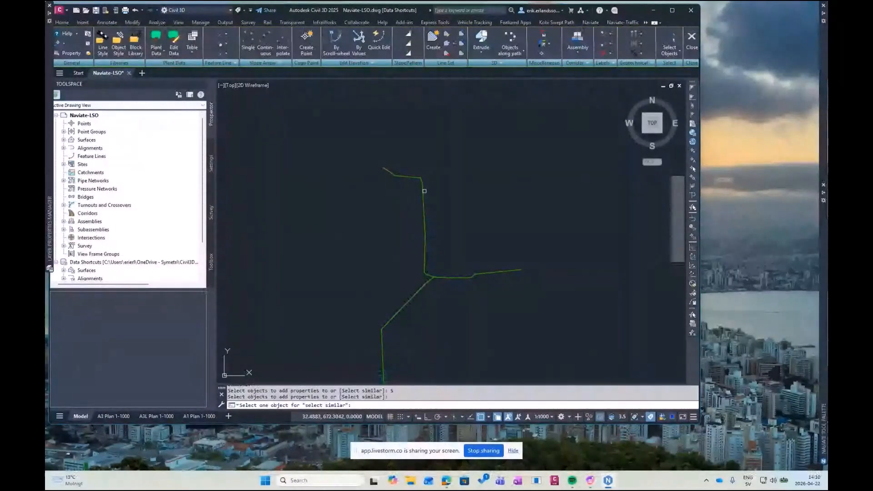
pyautogui.click(424, 191)
pyautogui.click(473, 235)
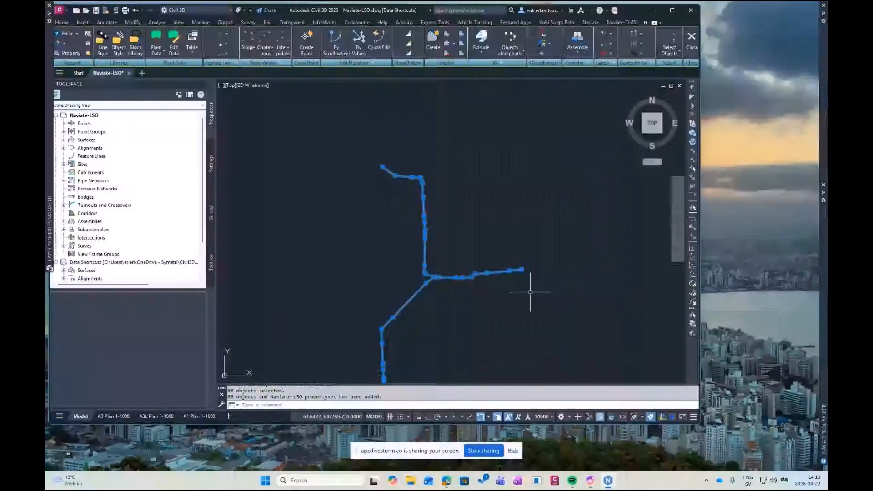
# Check the Naviate-LSO property set values of the pipe solids in their extended data, and clear the selection
pyautogui.scroll(-5, 469, 219)
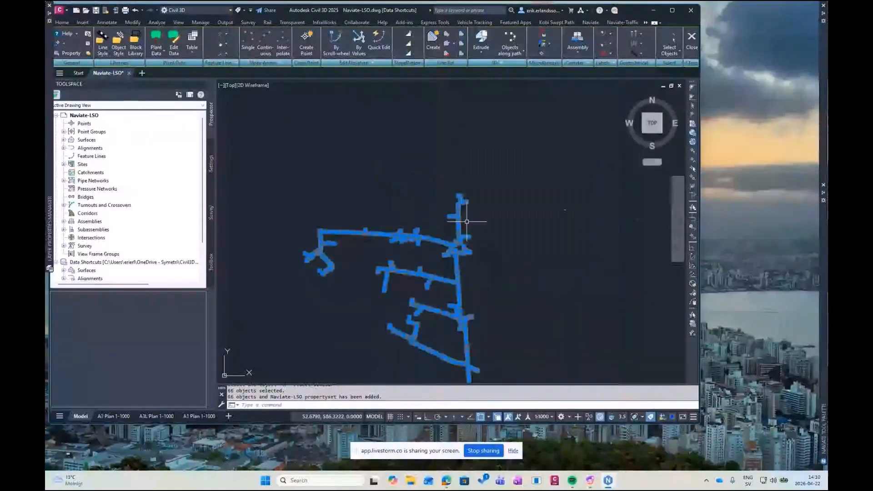
pyautogui.hotkey('ctrl', '1')
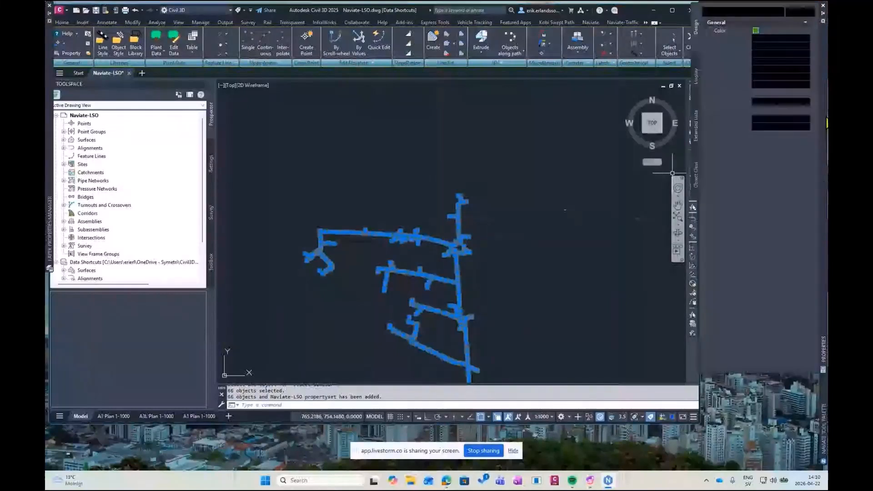
pyautogui.scroll(-5, 709, 73)
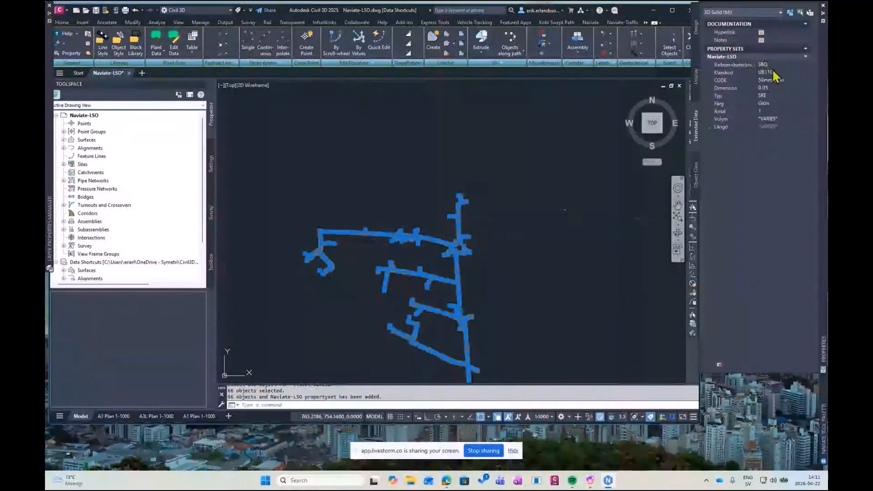
pyautogui.press('Escape')
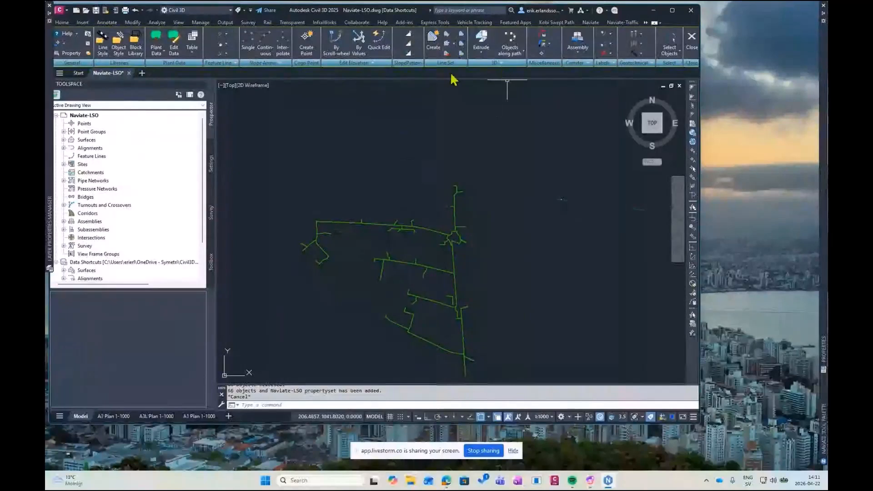
# Select all objects whose CODE equals 50mm Grön in the property set Naviate-LSO using Naviate Property Data
pyautogui.click(591, 22)
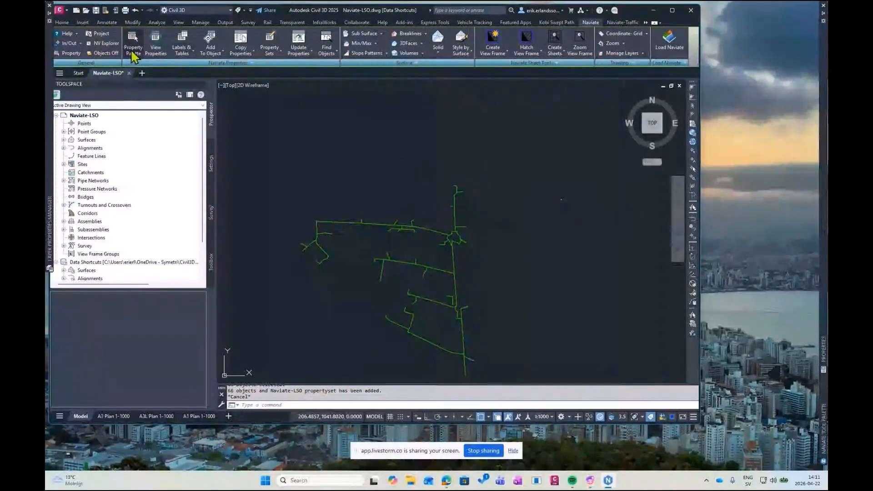
pyautogui.click(133, 51)
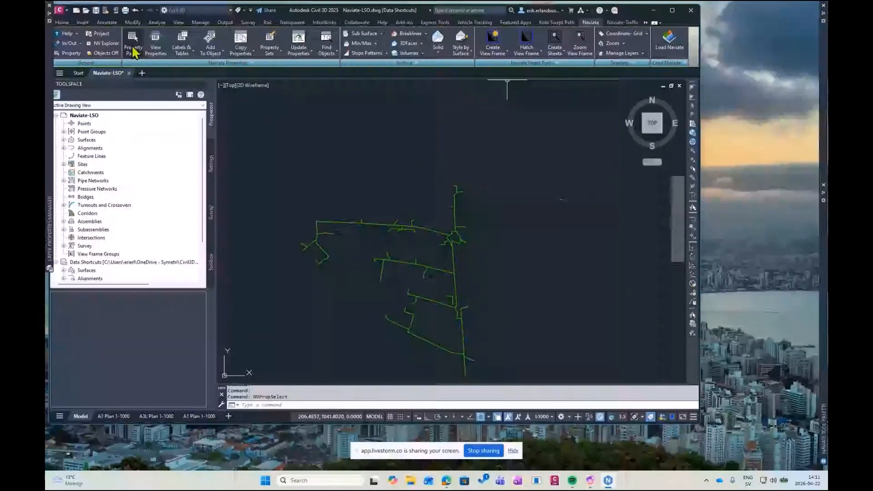
pyautogui.moveTo(824, 256)
pyautogui.click(755, 207)
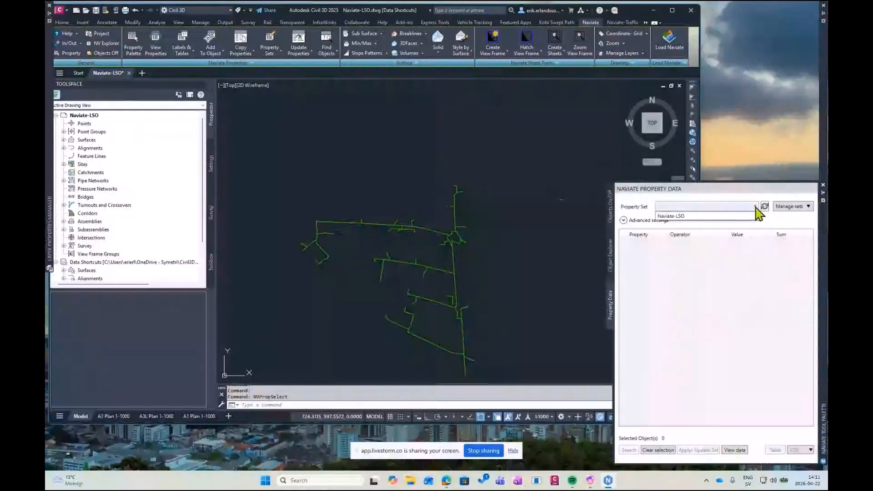
pyautogui.click(685, 215)
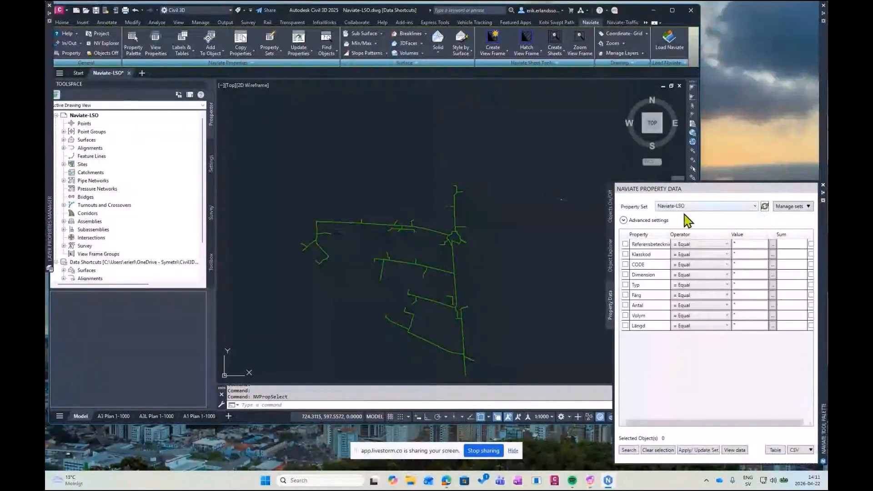
pyautogui.click(770, 265)
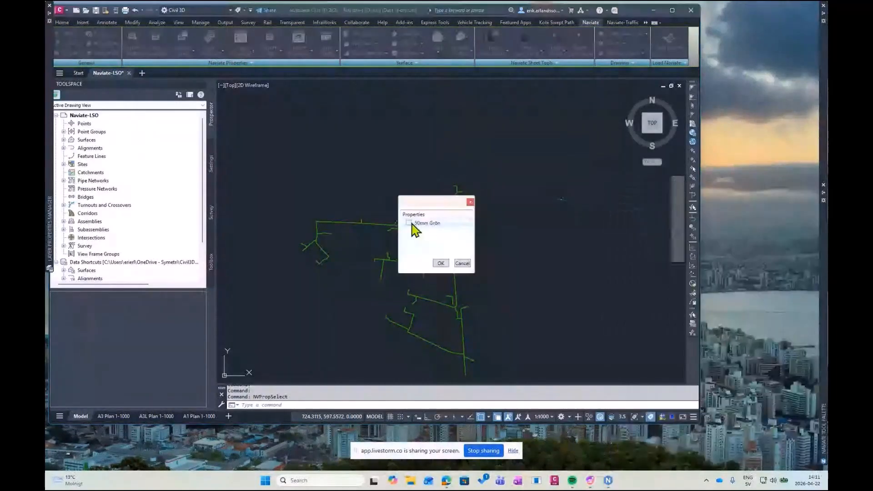
pyautogui.click(408, 223)
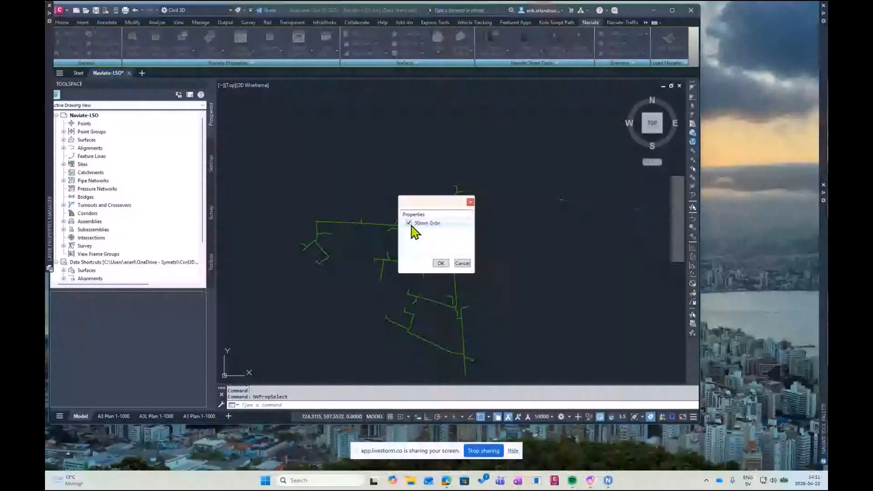
pyautogui.click(442, 264)
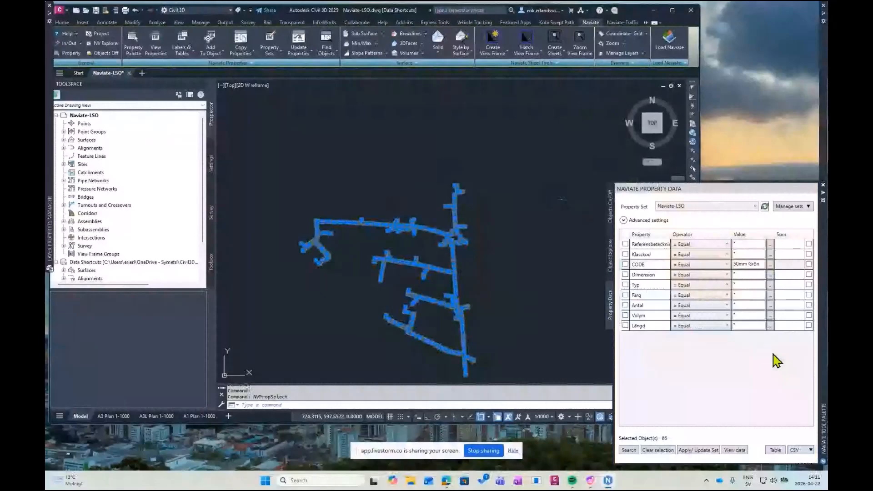
# Sum the Längd property of the selected 50mm Grön objects in Naviate Property Data
pyautogui.click(808, 325)
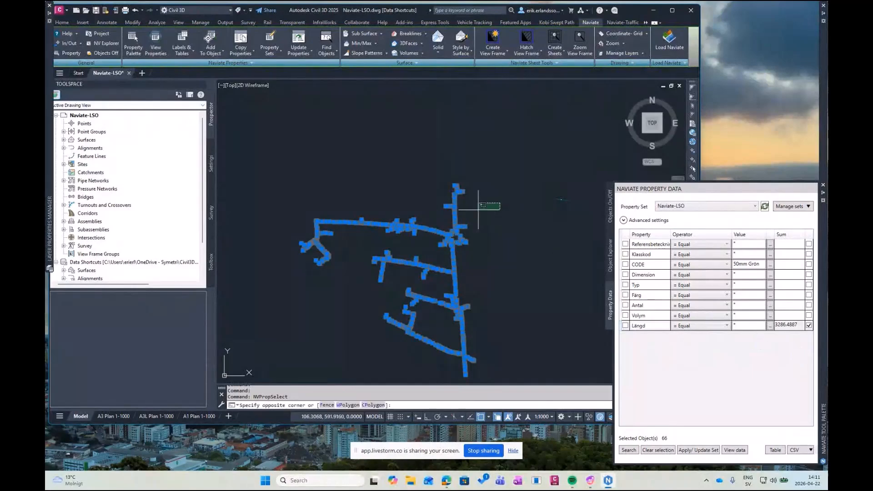
pyautogui.click(499, 203)
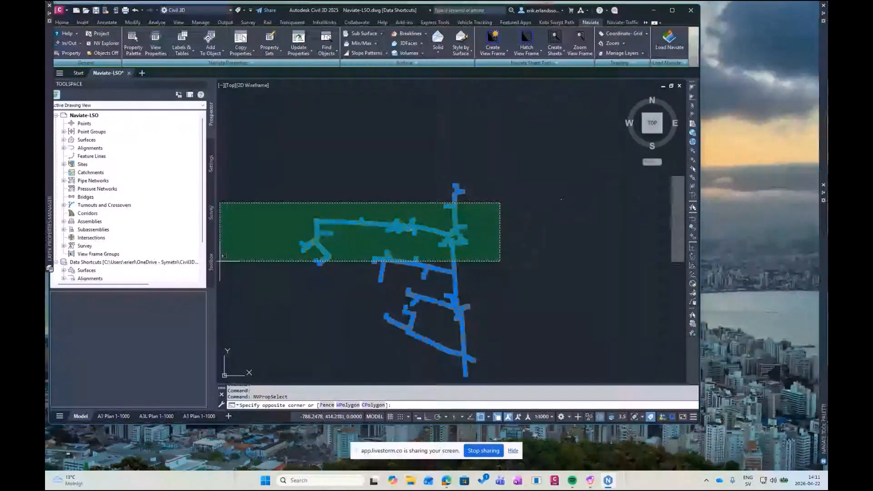
pyautogui.click(220, 261)
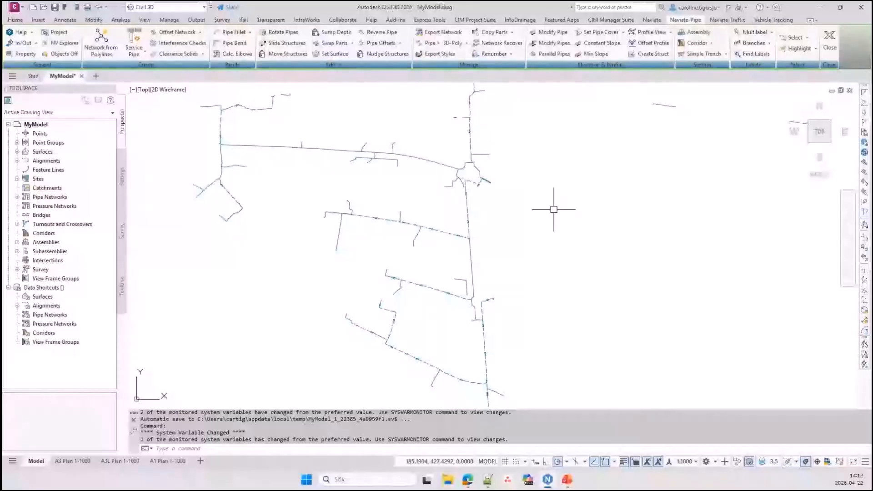
# Examine the 2D polylines in MyModel.dwg by selecting the northwestern line and the northern vertical line, clearing each selection
pyautogui.scroll(-2, 282, 281)
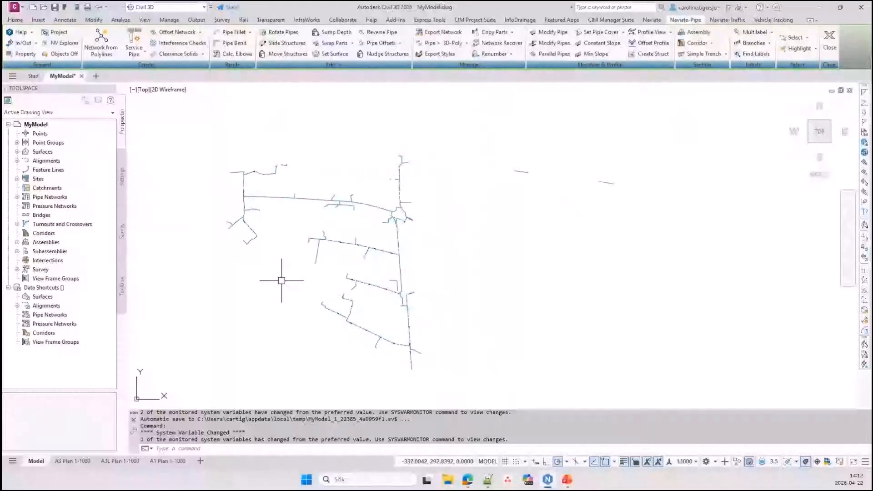
pyautogui.moveTo(274, 276); pyautogui.dragTo(281, 281, button='middle')
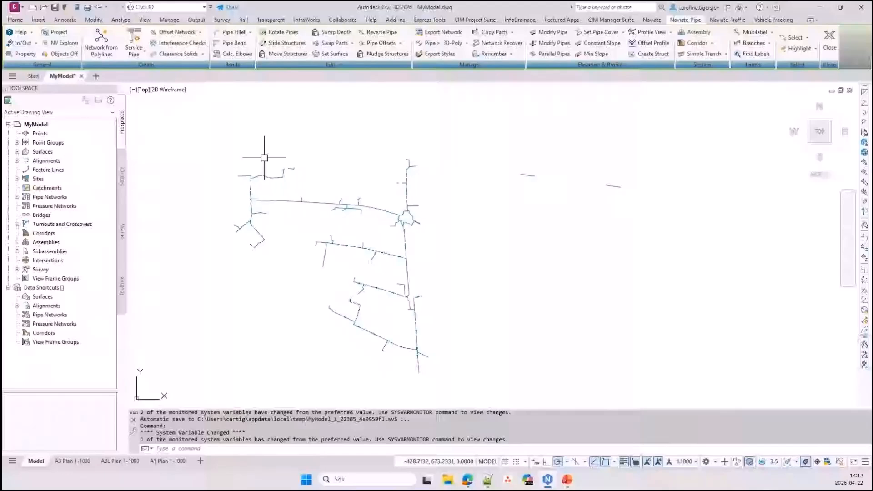
pyautogui.click(273, 201)
pyautogui.click(460, 196)
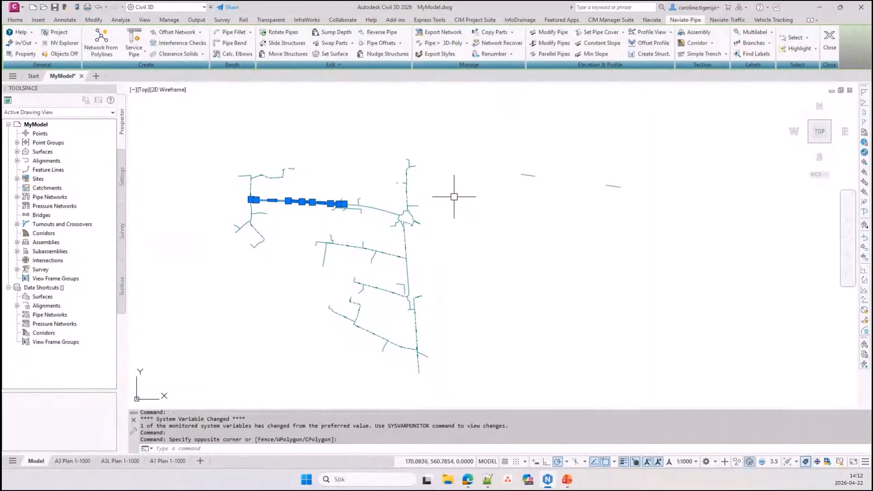
pyautogui.press('Escape')
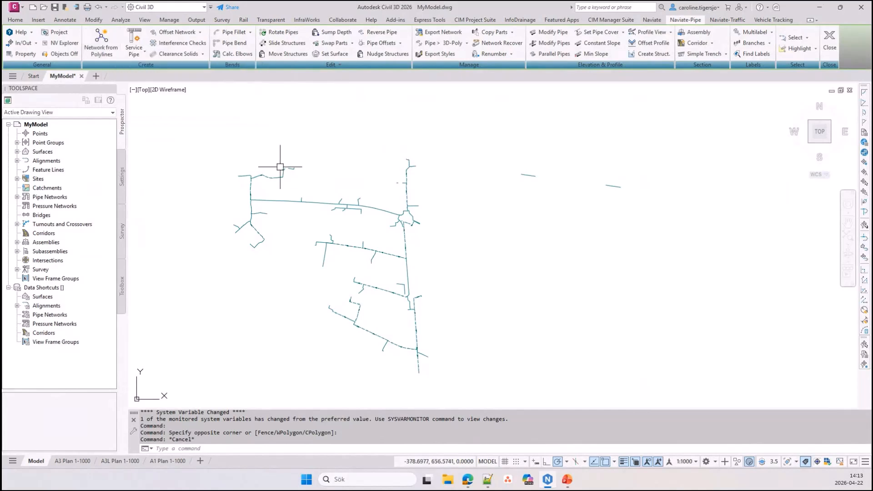
pyautogui.click(406, 196)
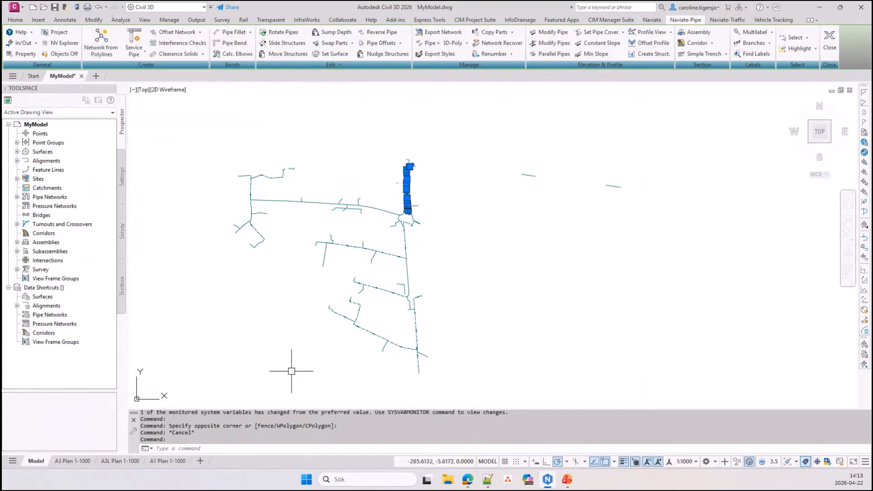
pyautogui.press('Escape')
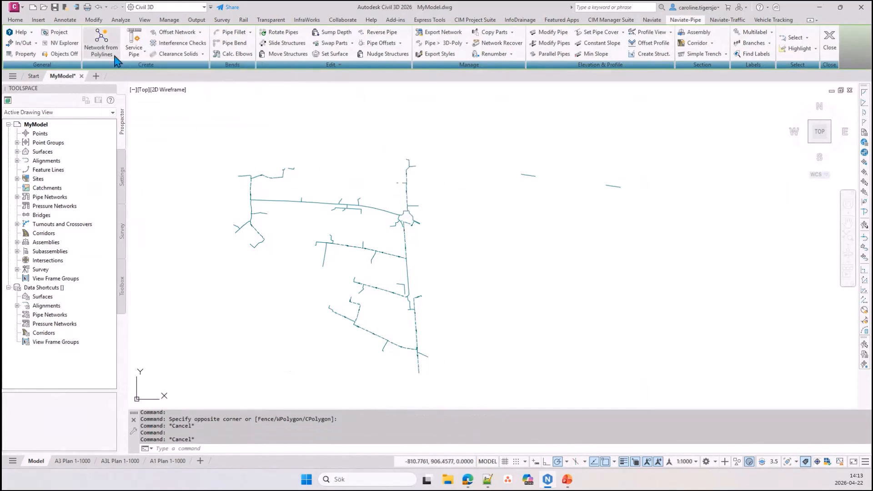
# Select all lines of the main network for Network from Polylines, leaving out the two detached lines to the east
pyautogui.click(208, 128)
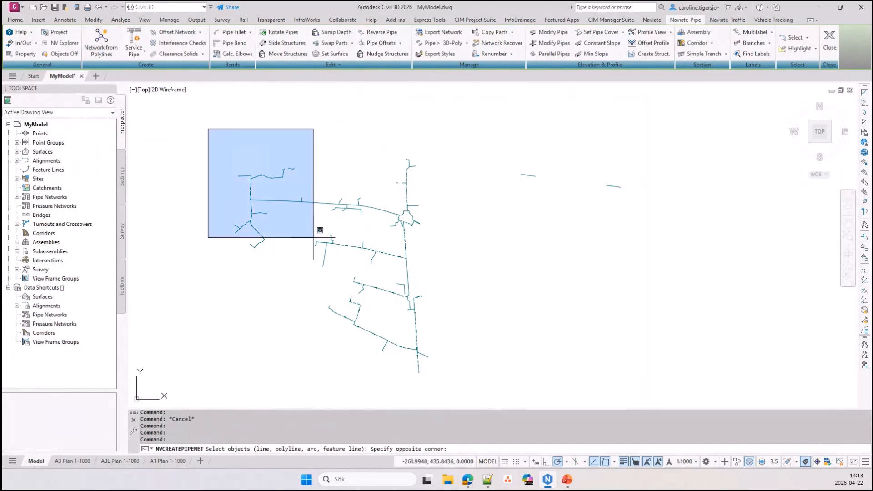
pyautogui.click(456, 394)
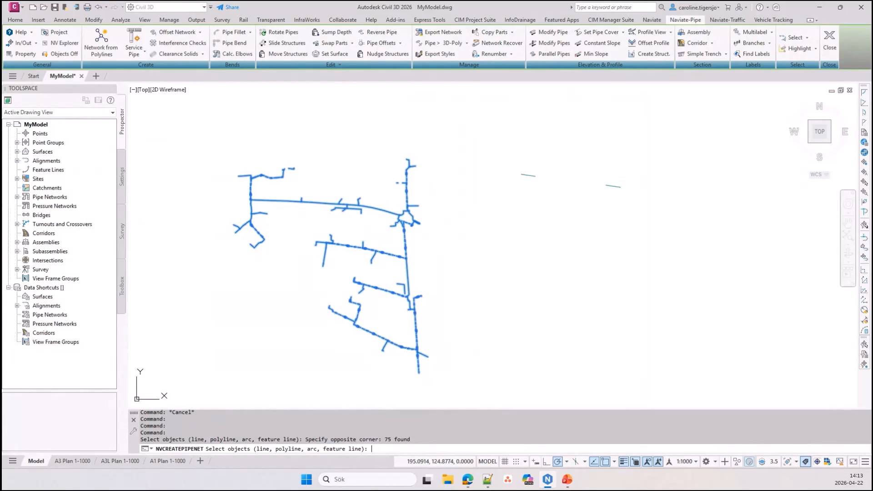
pyautogui.press('Return')
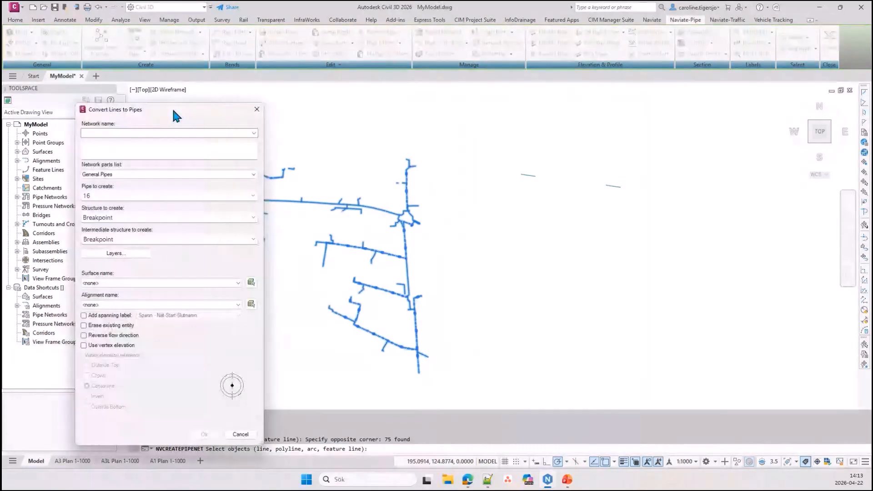
# Convert the selected lines to a pipe network named Fiber with pipe size 110 and reference surface Surface5
pyautogui.moveTo(173, 111); pyautogui.dragTo(615, 76)
pyautogui.click(649, 95)
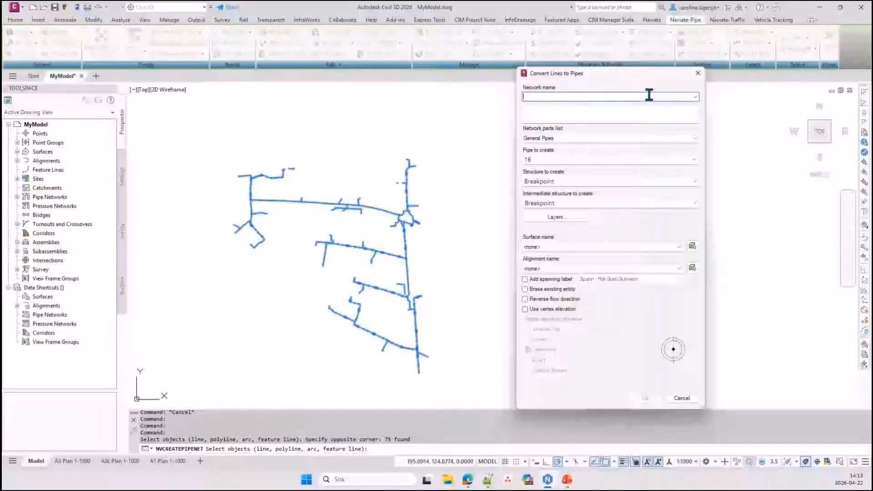
pyautogui.write('Fiber')
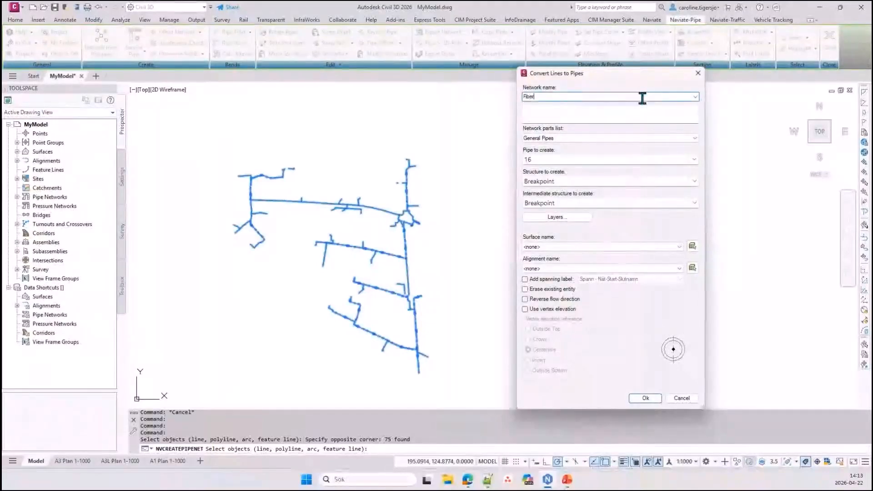
pyautogui.click(590, 161)
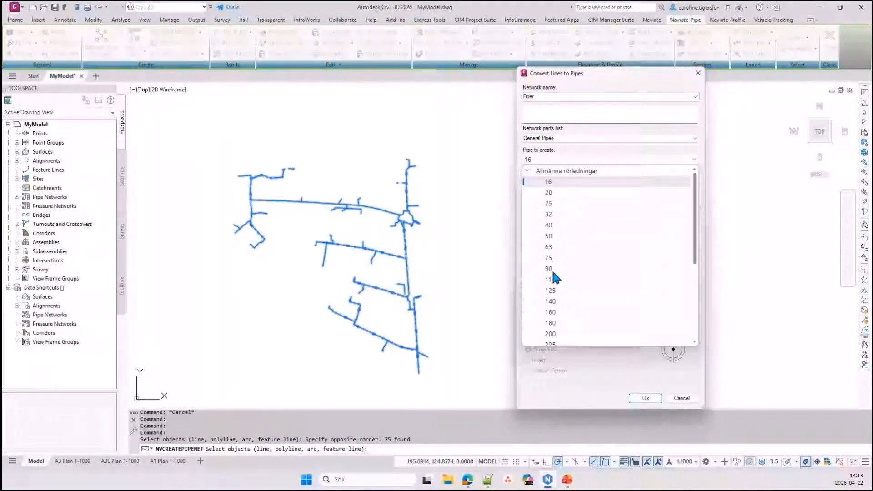
pyautogui.click(551, 279)
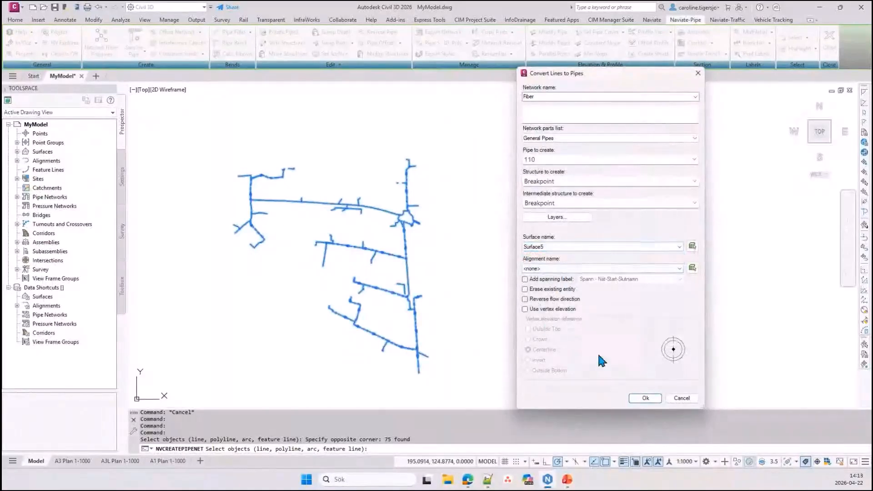
pyautogui.click(651, 403)
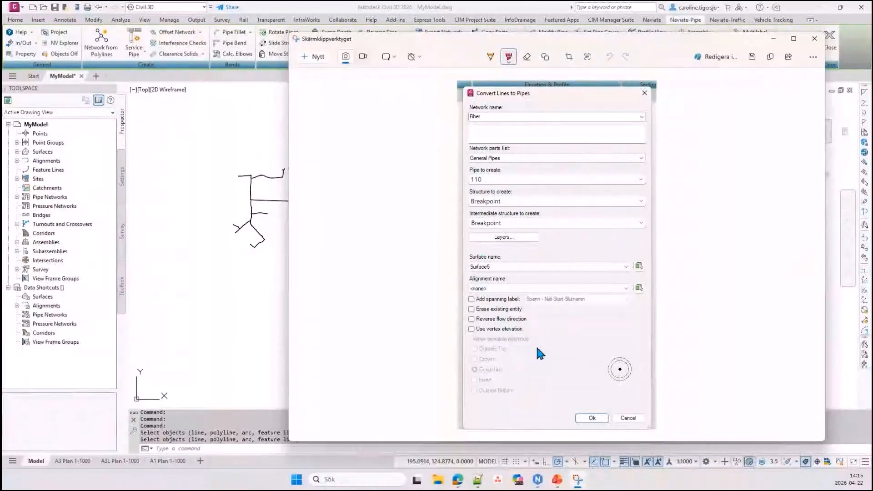
# Minimize the Snipping Tool window and inspect the new pipe on the north-south main line at close range
pyautogui.click(768, 39)
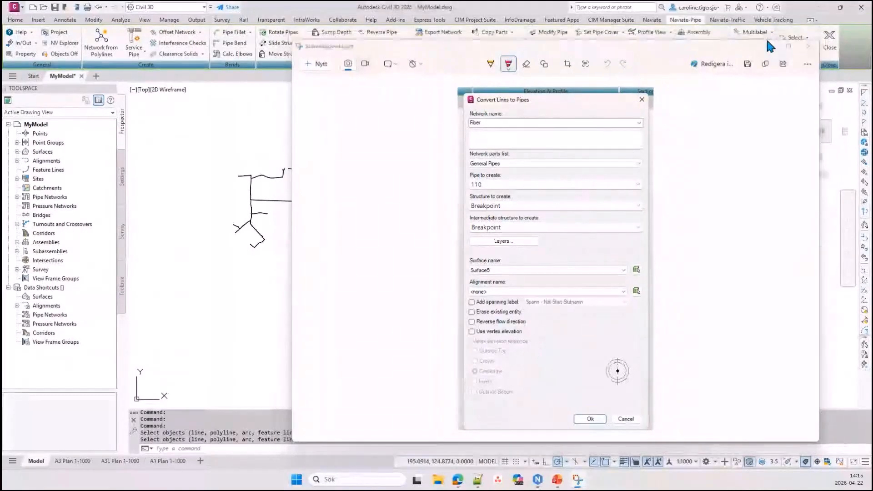
pyautogui.scroll(8, 458, 244)
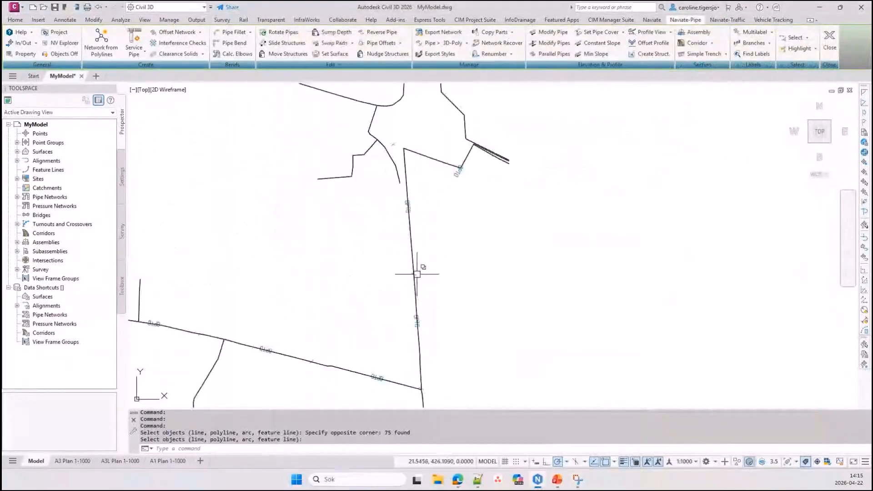
pyautogui.scroll(2, 417, 273)
pyautogui.click(411, 239)
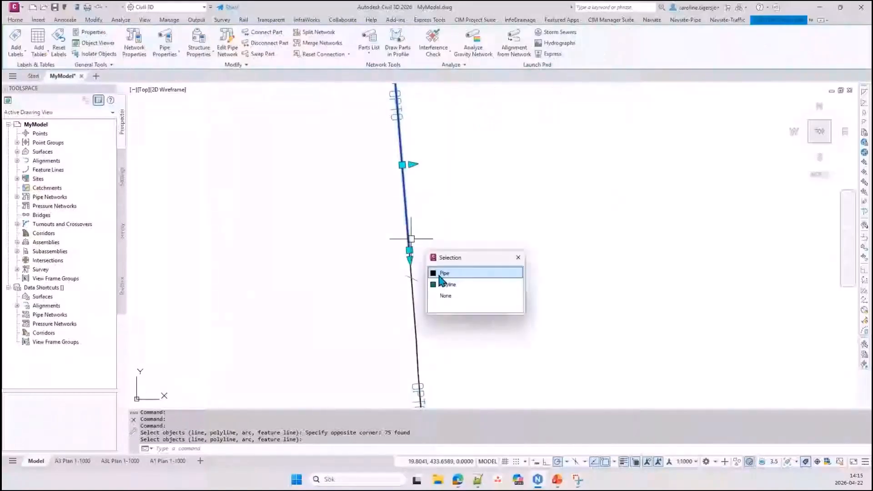
pyautogui.press('Escape')
pyautogui.scroll(3, 388, 120)
pyautogui.scroll(3, 384, 127)
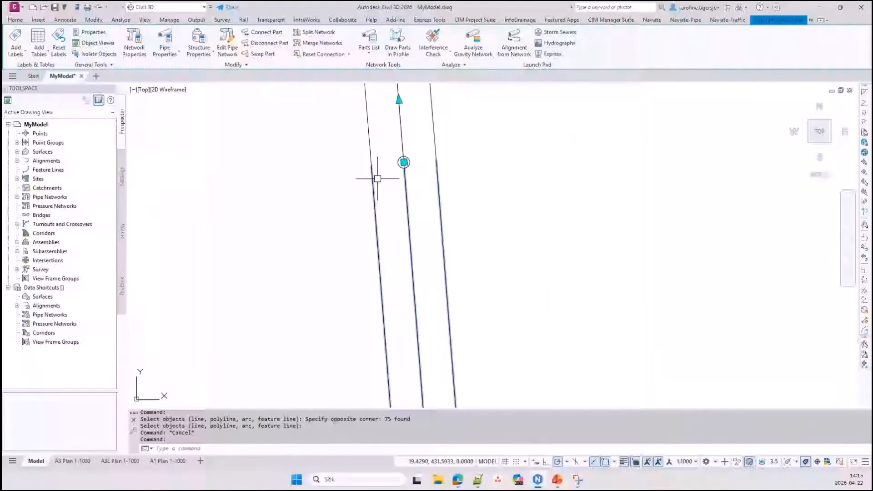
pyautogui.press('Escape')
# Check the properties of a pipe on the north-south main line, and close the Properties palette
pyautogui.scroll(-10, 425, 232)
pyautogui.scroll(3, 427, 236)
pyautogui.hotkey('ctrl', '1')
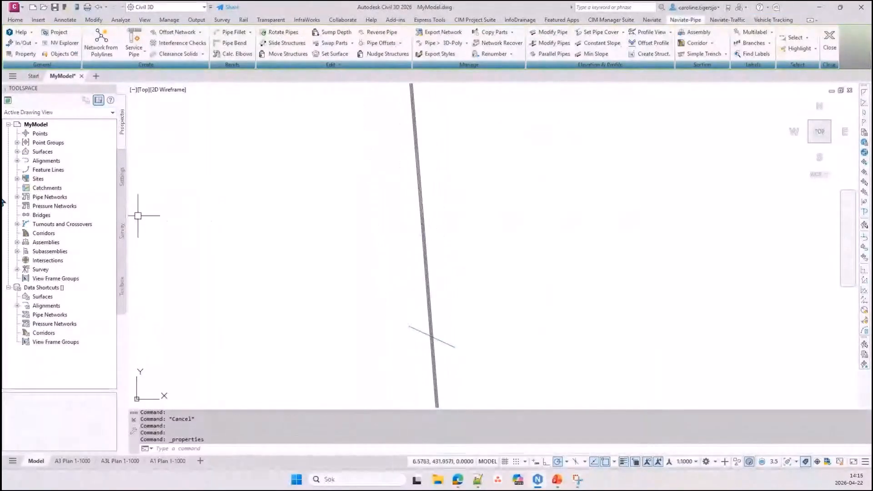
pyautogui.click(420, 212)
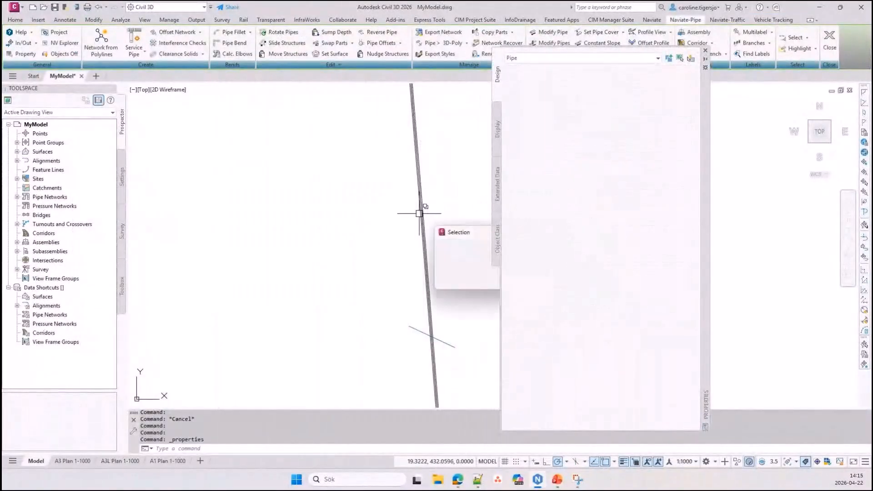
pyautogui.click(457, 250)
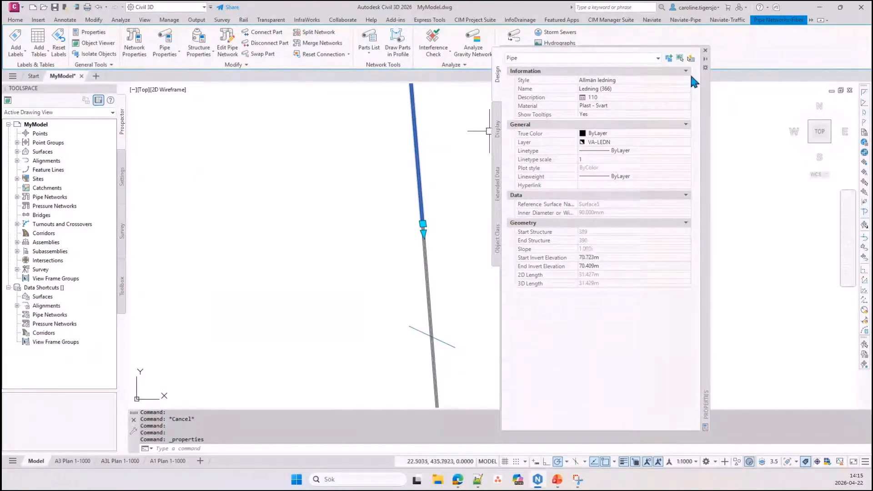
pyautogui.click(705, 50)
pyautogui.scroll(-8, 378, 292)
pyautogui.press('Escape')
pyautogui.press('Escape')
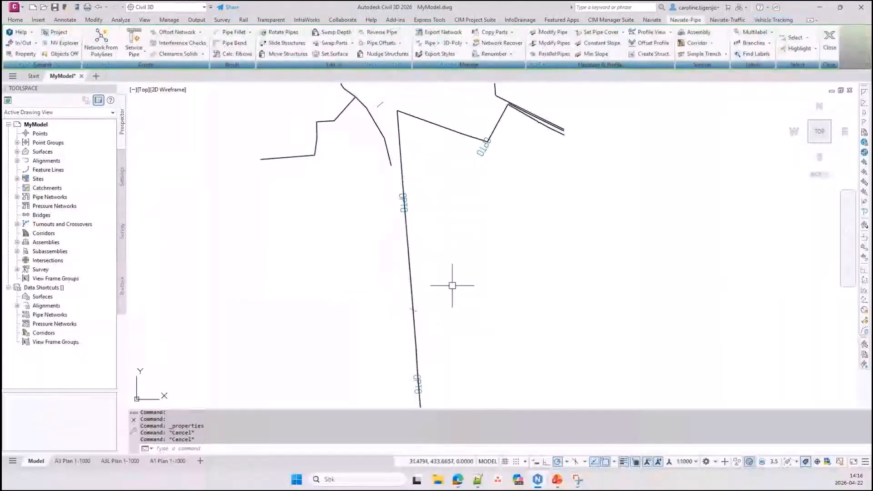
# Set the start/end cover to 0.6 for the entire Fiber network, using a pipe on the north-south main line as the starting pick
pyautogui.scroll(-3, 476, 233)
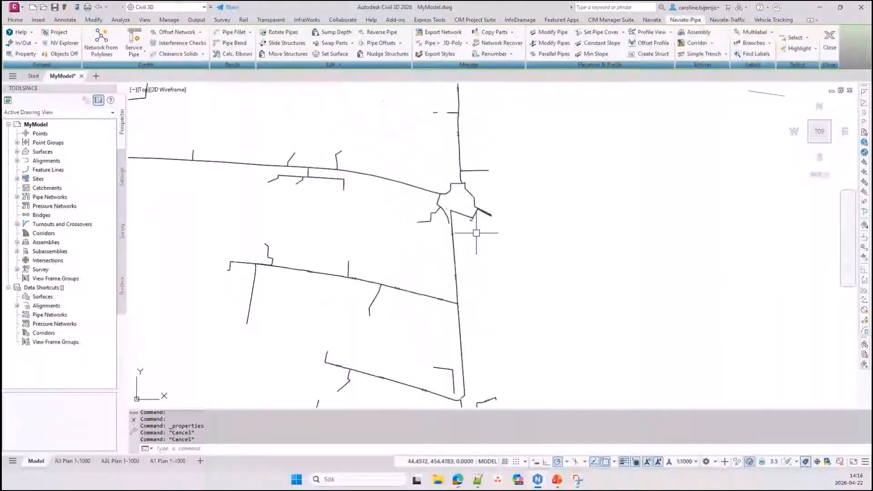
pyautogui.scroll(-2, 458, 180)
pyautogui.moveTo(457, 181); pyautogui.dragTo(512, 176, button='middle')
pyautogui.click(597, 32)
pyautogui.click(510, 239)
pyautogui.click(559, 276)
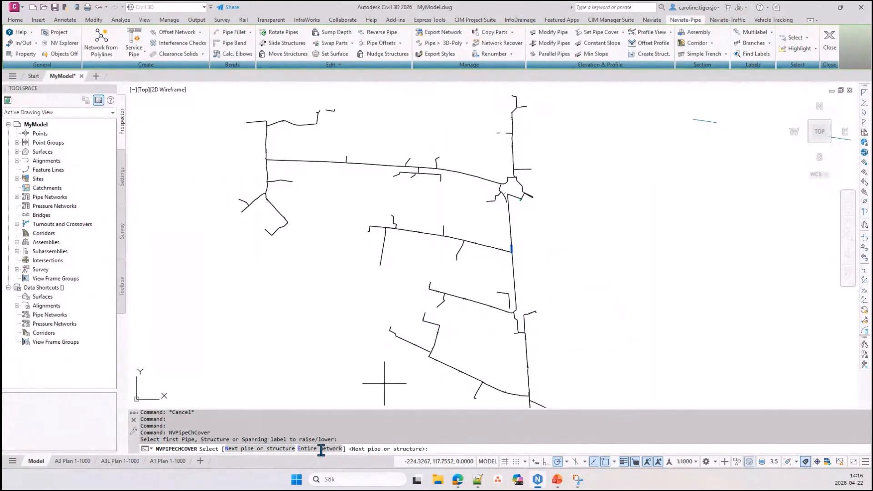
pyautogui.click(321, 450)
pyautogui.write('0')
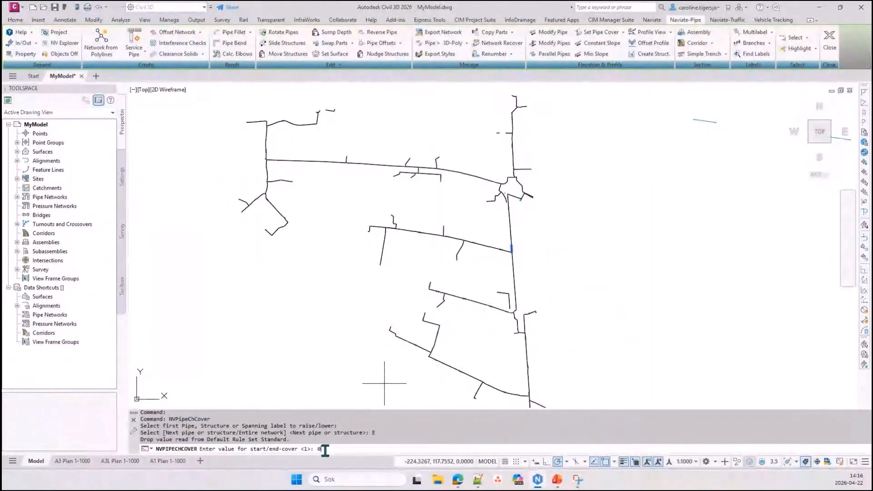
pyautogui.write('.')
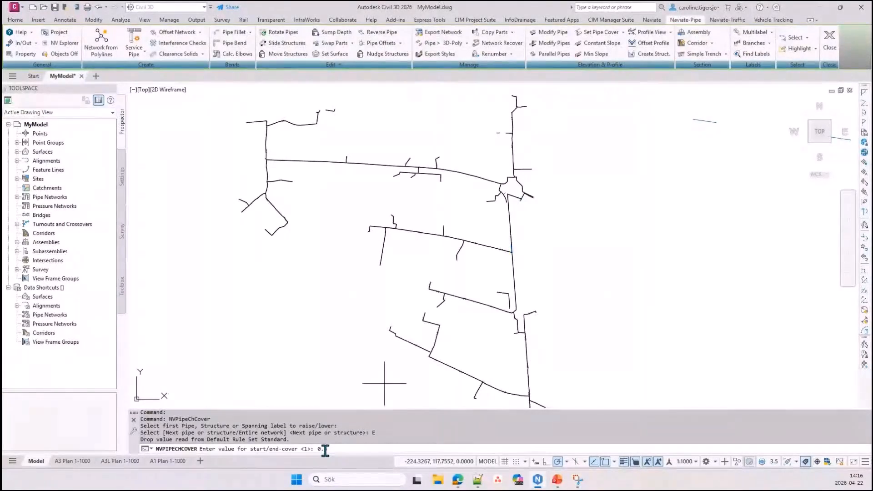
pyautogui.write('6')
pyautogui.press('Return')
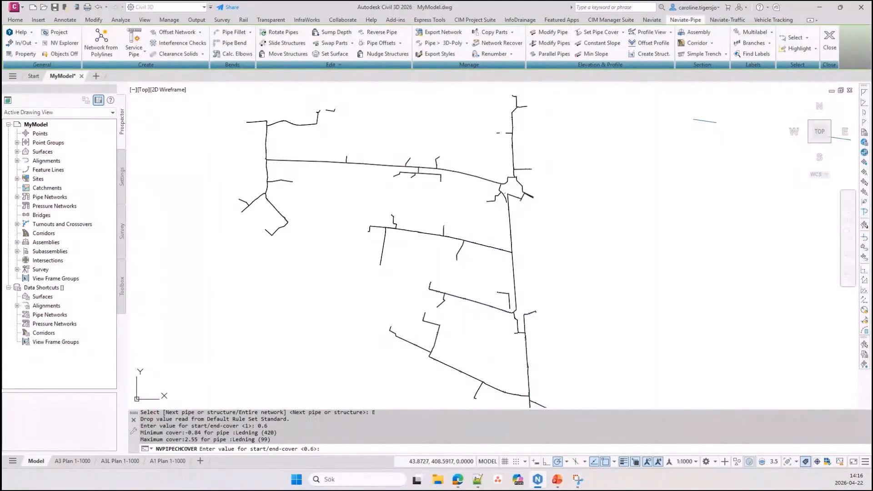
pyautogui.press('Return')
# Check the cover values in the Pipe Properties of a pipe below the roundabout on the north-south main line
pyautogui.click(511, 225)
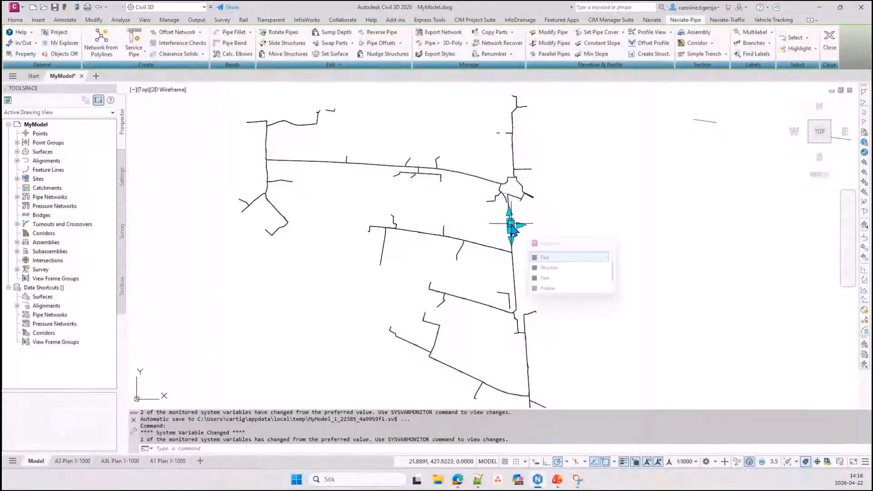
pyautogui.click(543, 258)
pyautogui.rightClick(549, 255)
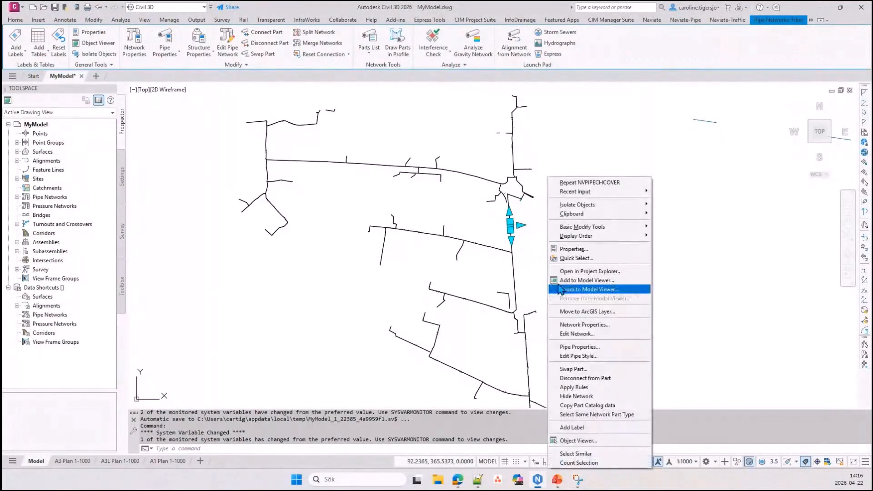
pyautogui.click(579, 347)
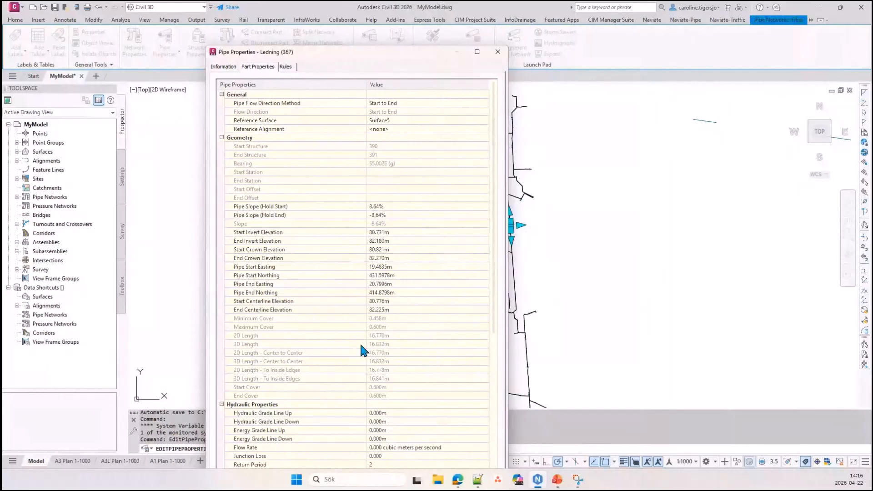
pyautogui.press('Escape')
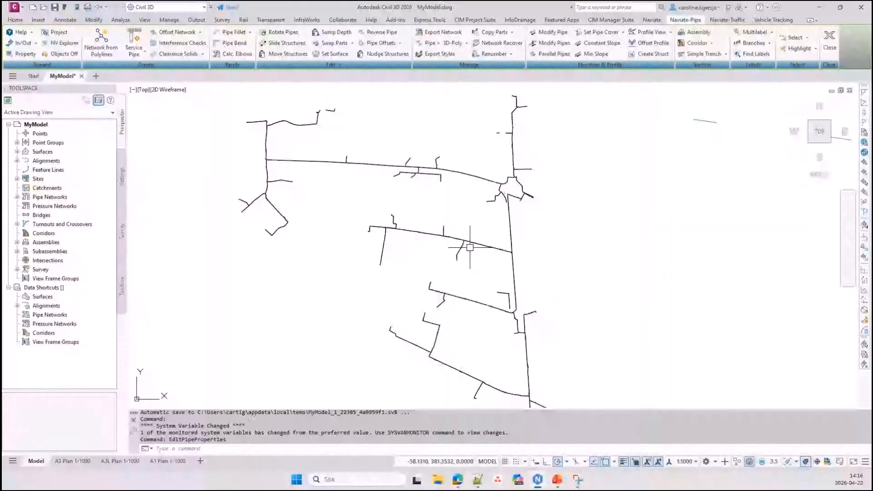
pyautogui.moveTo(470, 247); pyautogui.dragTo(478, 260, button='middle')
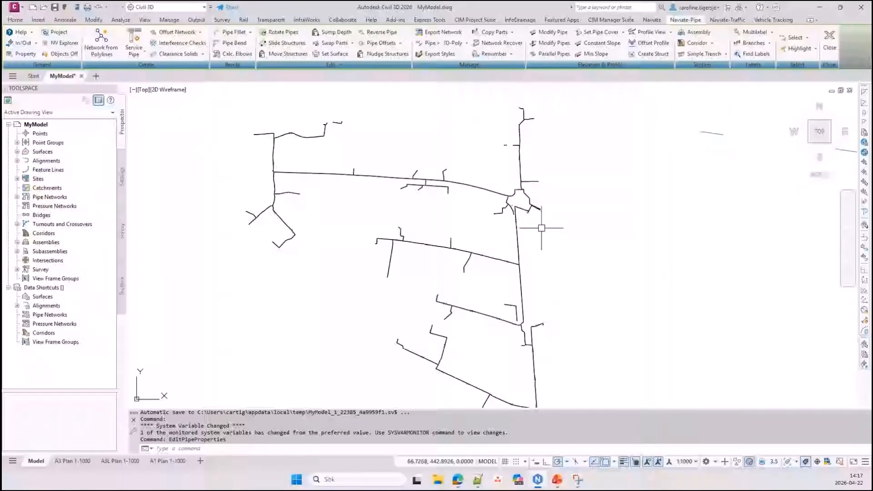
# Set the data shortcut folder to the Existing project and expand its shared pipe networks
pyautogui.click(57, 36)
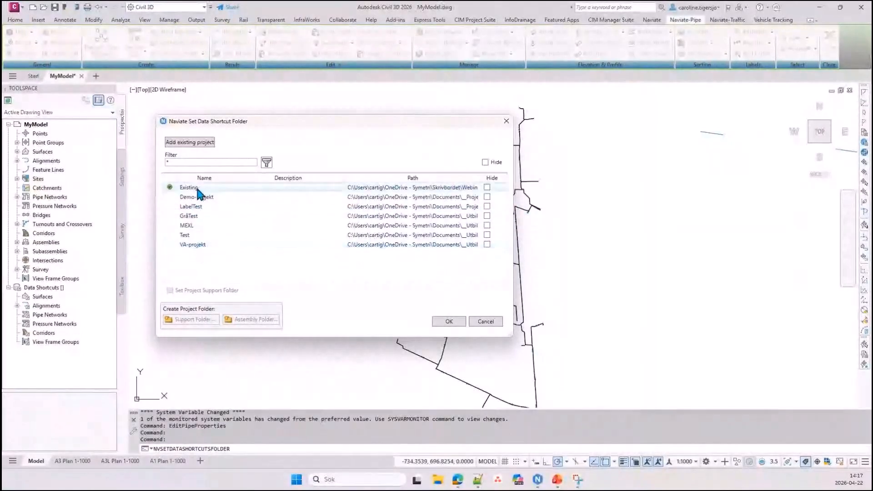
pyautogui.click(449, 321)
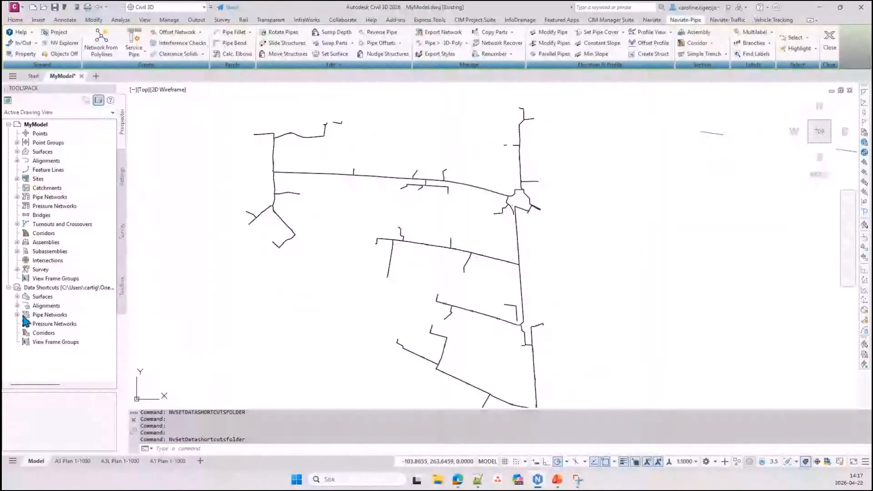
pyautogui.rightClick(58, 288)
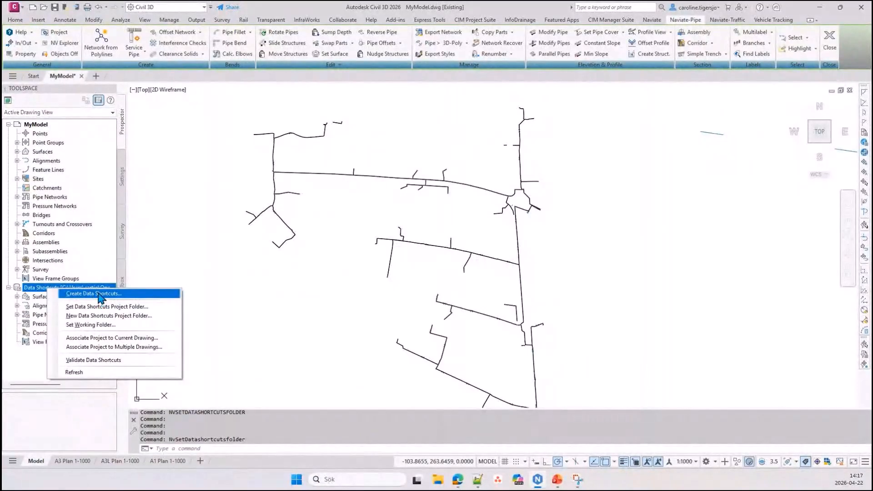
pyautogui.click(253, 284)
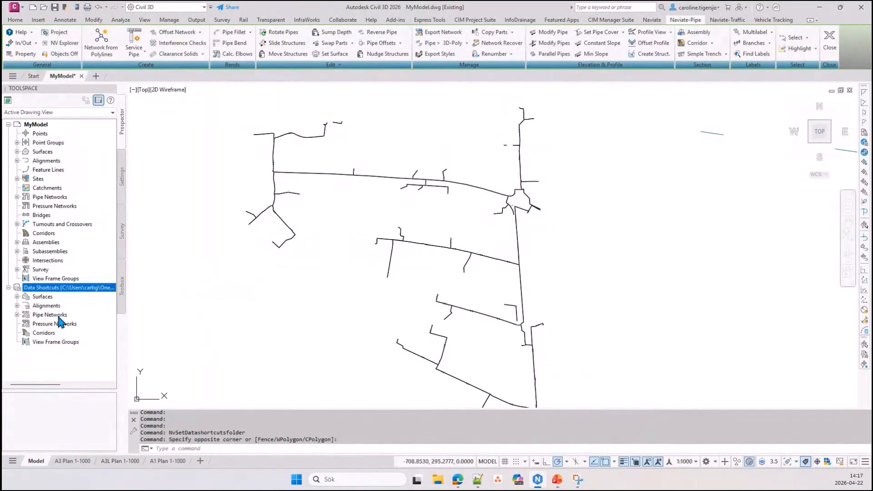
pyautogui.click(16, 315)
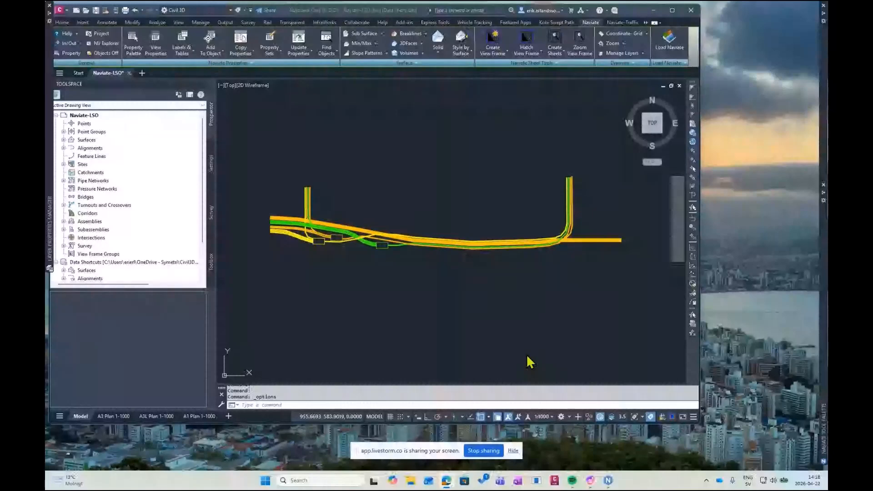
# In the Naviate-LSO drawing, create a line set along the entire outer orange polyline at the eastern bend, using template _NV Sektion 1x50 UK Rör Orange
pyautogui.moveTo(532, 252)
pyautogui.mouseDown(button='middle')
pyautogui.moveTo(517, 255)
pyautogui.moveTo(520, 263)
pyautogui.moveTo(540, 258)
pyautogui.mouseUp(button='middle')
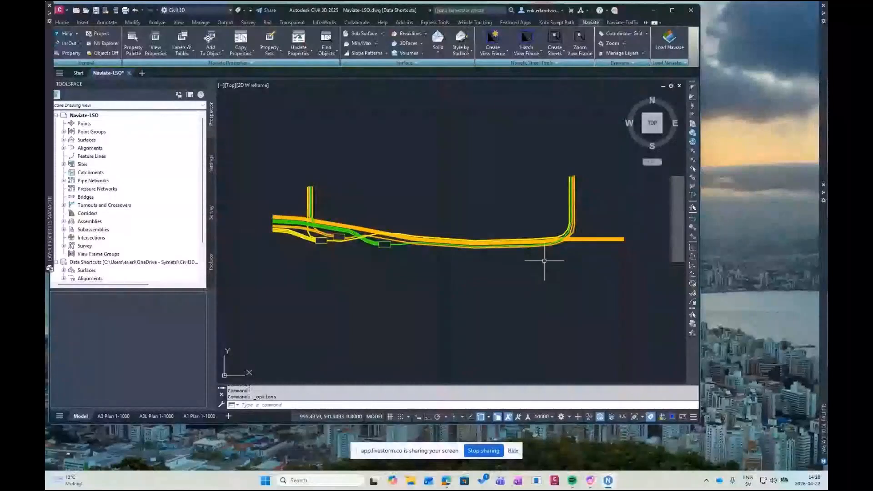
pyautogui.moveTo(545, 260); pyautogui.dragTo(557, 265, button='middle')
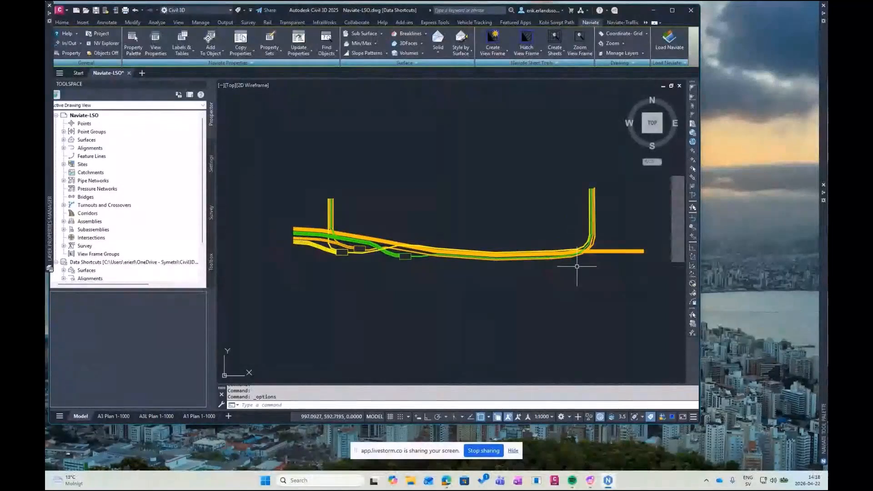
pyautogui.moveTo(588, 261); pyautogui.dragTo(577, 265, button='middle')
pyautogui.scroll(2, 577, 265)
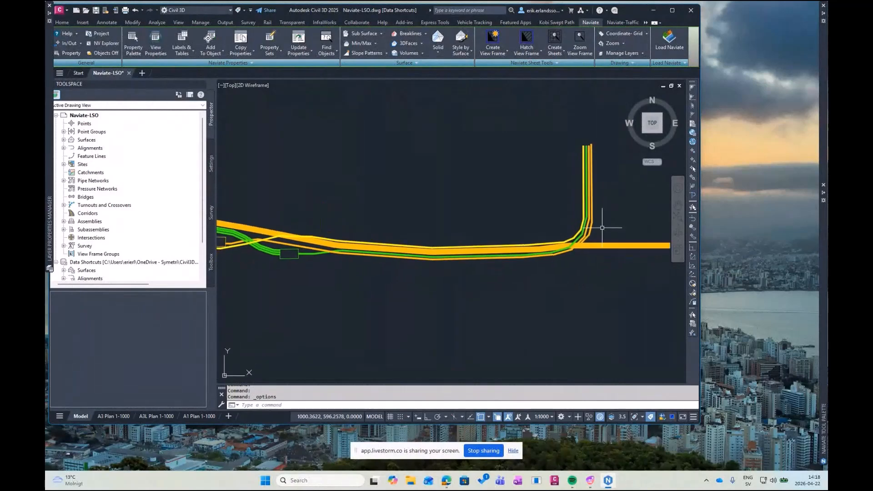
pyautogui.moveTo(534, 223); pyautogui.dragTo(536, 229, button='middle')
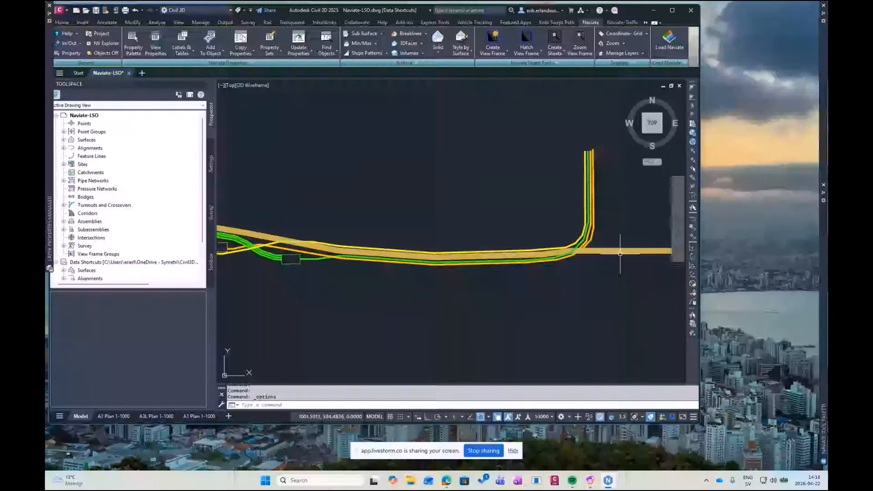
pyautogui.click(645, 23)
pyautogui.click(648, 31)
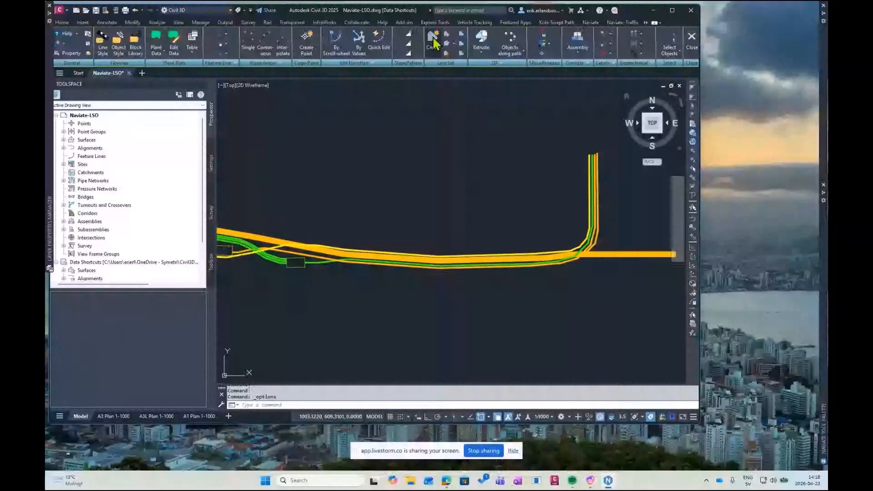
pyautogui.click(433, 43)
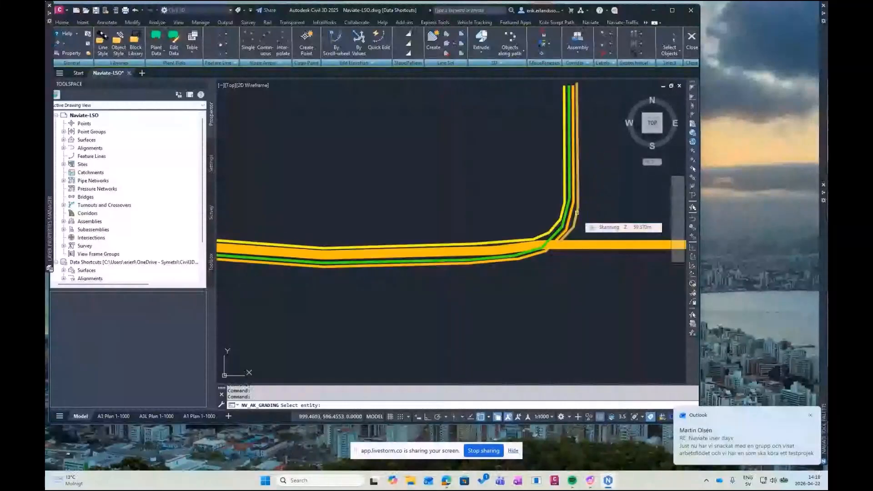
pyautogui.click(577, 212)
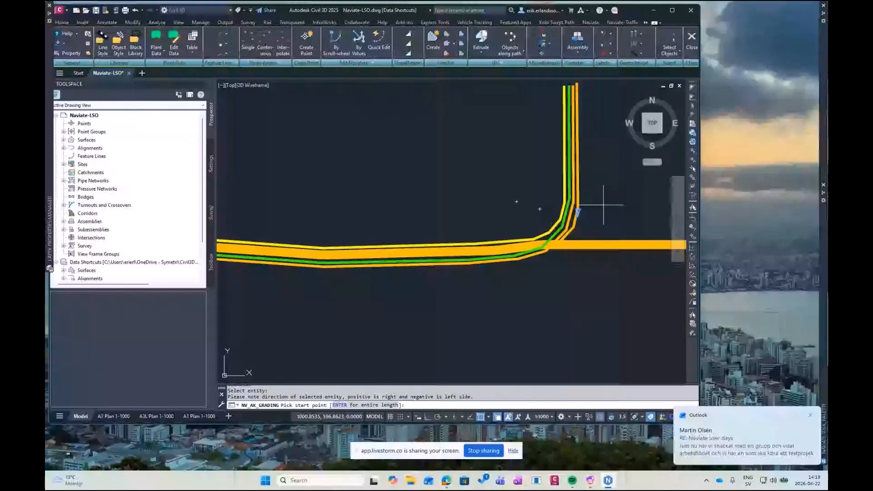
pyautogui.press('Return')
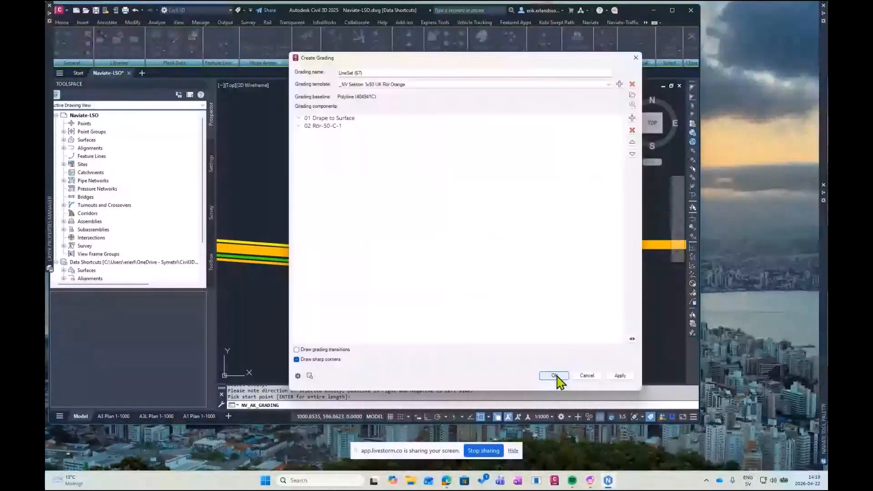
pyautogui.click(555, 376)
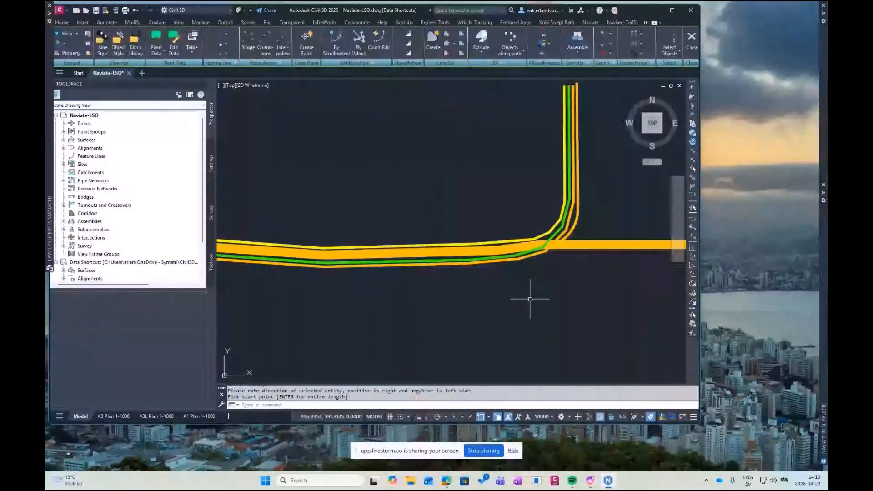
# Copy the orange line set to the other thin orange polylines around the orange box and in the western vertical branch
pyautogui.click(446, 46)
pyautogui.click(576, 197)
pyautogui.click(614, 233)
pyautogui.click(363, 407)
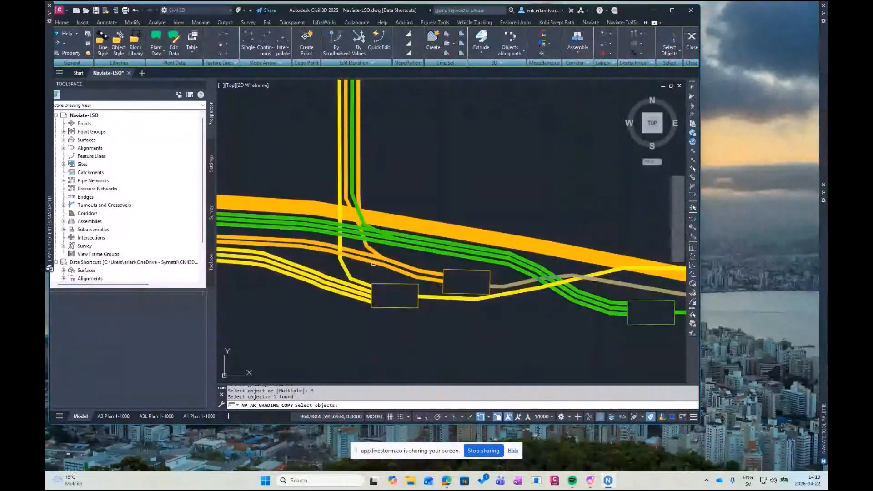
pyautogui.click(373, 264)
pyautogui.click(366, 244)
pyautogui.click(346, 182)
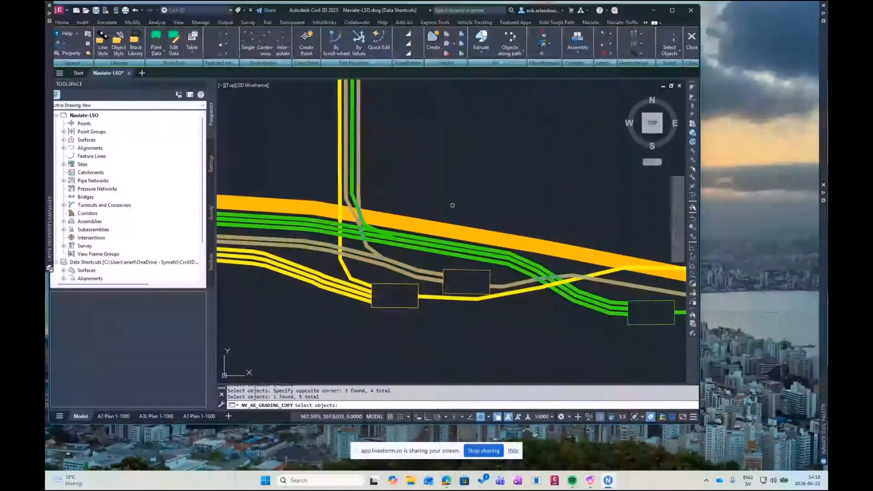
# Create a line set along the entire green polyline at the eastern bend with the template _NV Sektion 1x50 UK Rör Grön
pyautogui.click(432, 41)
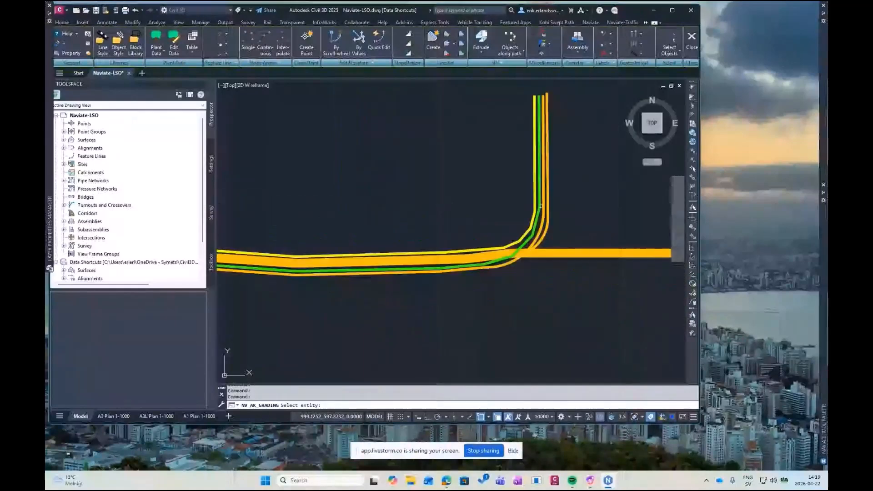
pyautogui.click(539, 208)
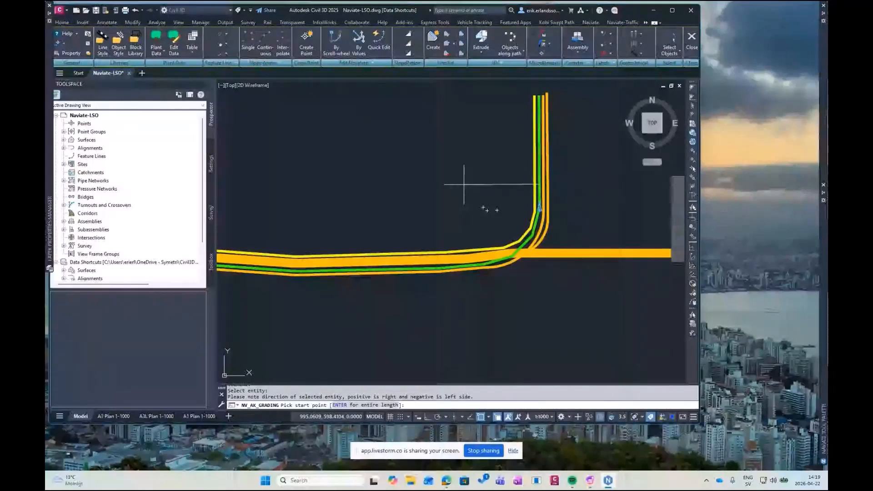
pyautogui.press('Return')
pyautogui.click(400, 85)
pyautogui.click(386, 92)
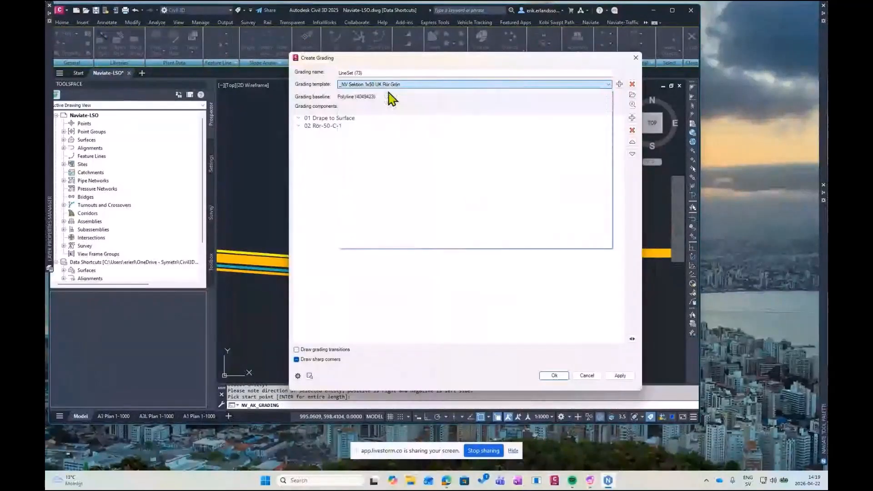
pyautogui.click(554, 376)
# Copy the green line set to the three green polylines west of the green box and the green one in the western vertical branch
pyautogui.click(574, 251)
pyautogui.click(574, 244)
pyautogui.moveTo(363, 198); pyautogui.dragTo(572, 202, button='middle')
pyautogui.moveTo(405, 198); pyautogui.dragTo(496, 199, button='middle')
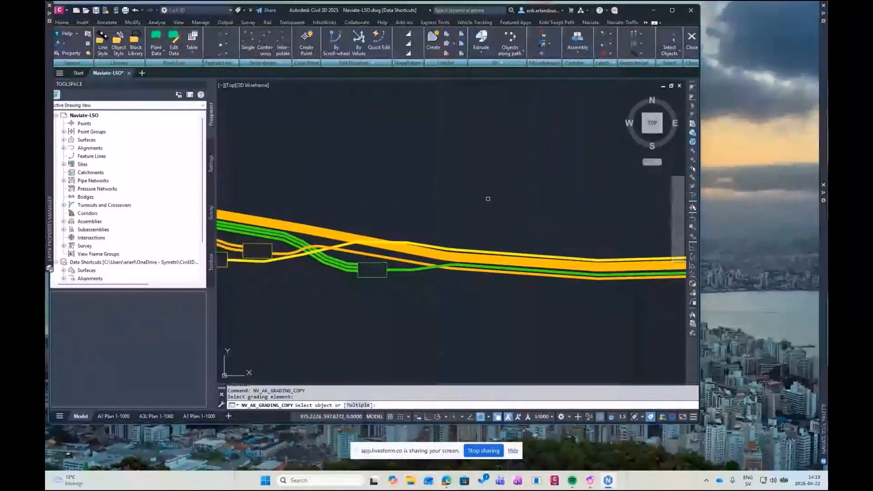
pyautogui.click(358, 400)
pyautogui.click(351, 282)
pyautogui.click(302, 244)
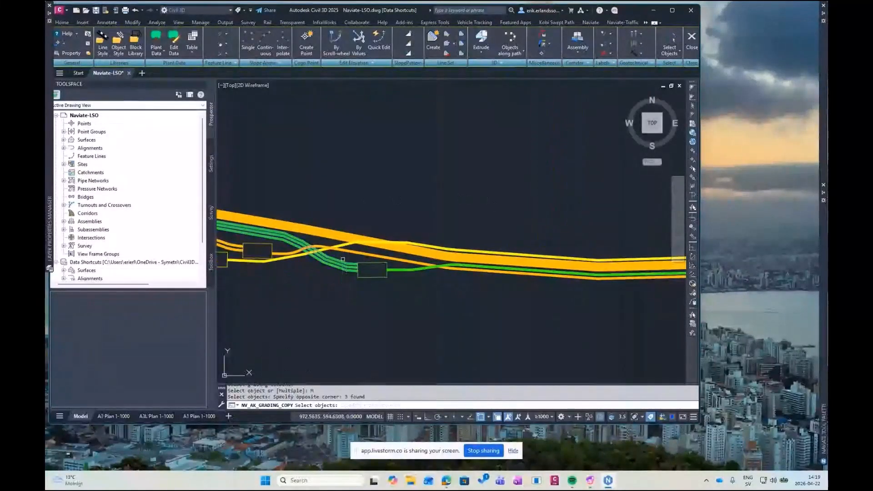
pyautogui.scroll(-3, 401, 272)
pyautogui.scroll(5, 267, 211)
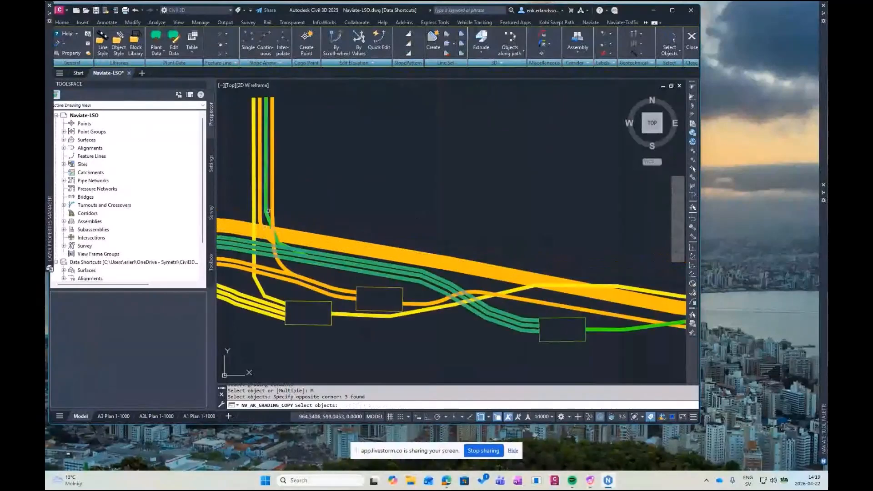
pyautogui.click(268, 211)
pyautogui.scroll(-2, 379, 192)
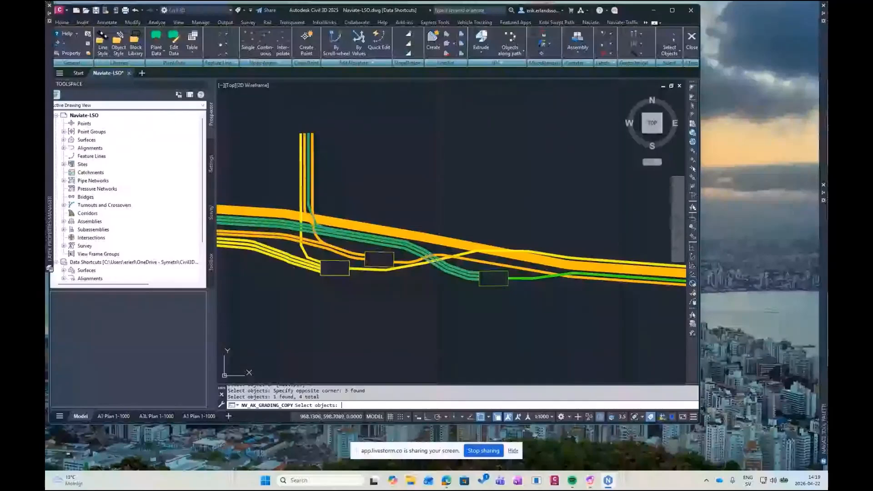
pyautogui.press('Return')
# Create a line set along the entire yellow polyline with template _NV Sektion 1x50 UK Rör Gul, checking the settings of its Rör-50-C-1 component
pyautogui.click(566, 182)
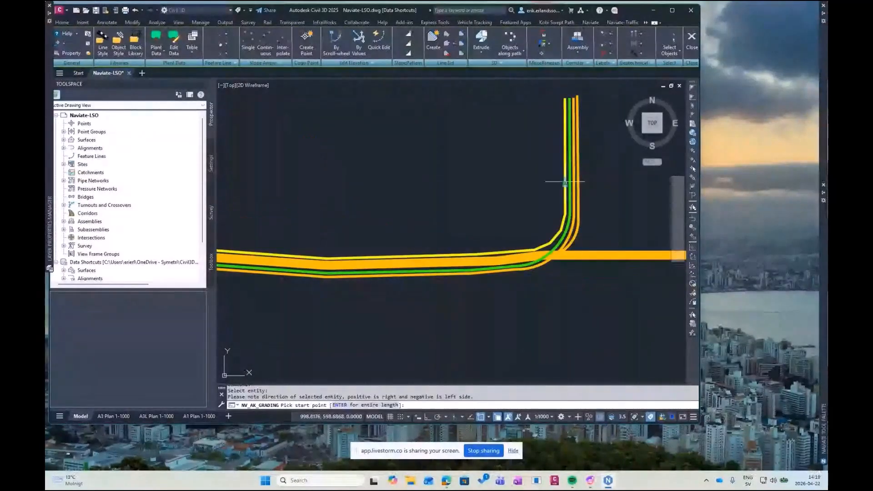
pyautogui.press('Return')
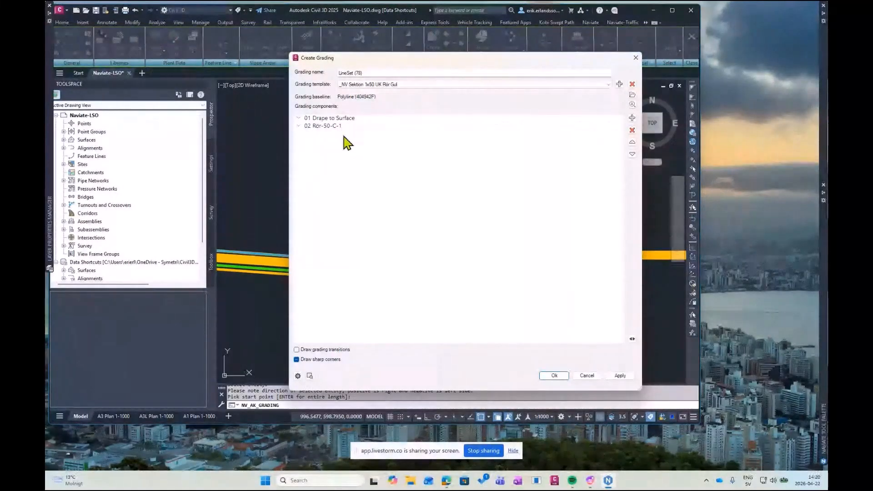
pyautogui.click(332, 126)
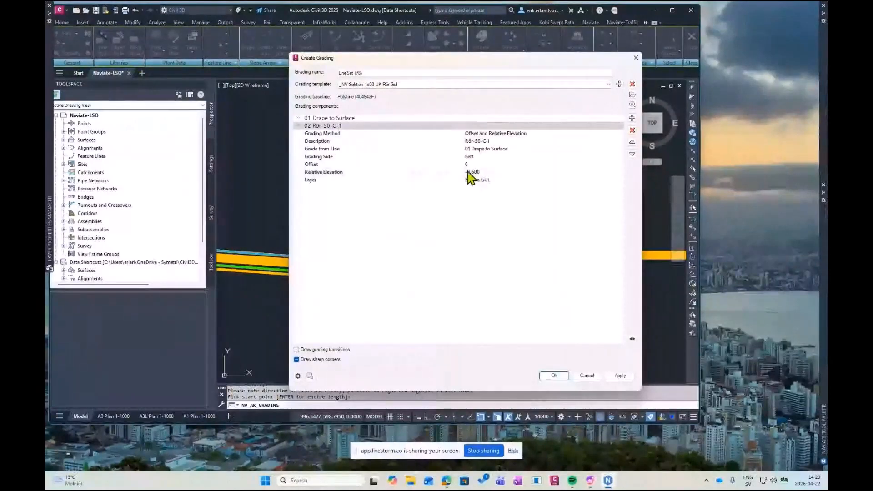
pyautogui.click(555, 376)
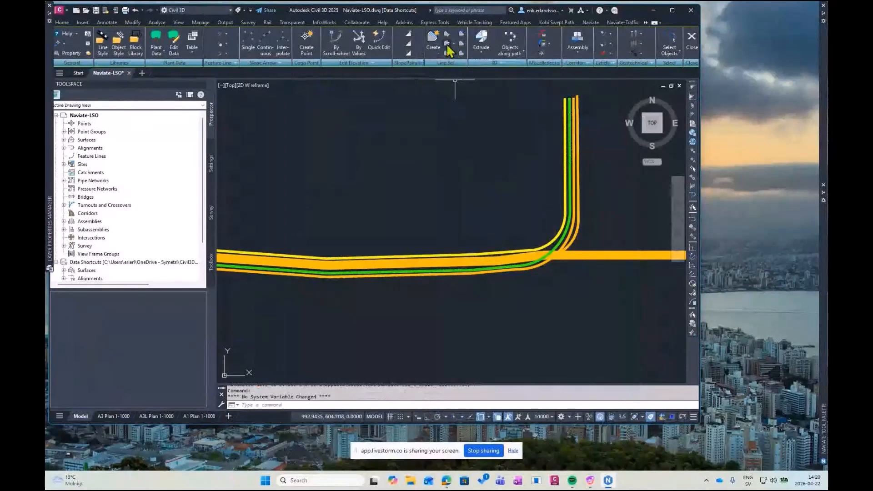
# Copy the yellow line set to the four yellow polylines that enter the yellow box from the west and the vertical branch
pyautogui.click(461, 43)
pyautogui.click(560, 234)
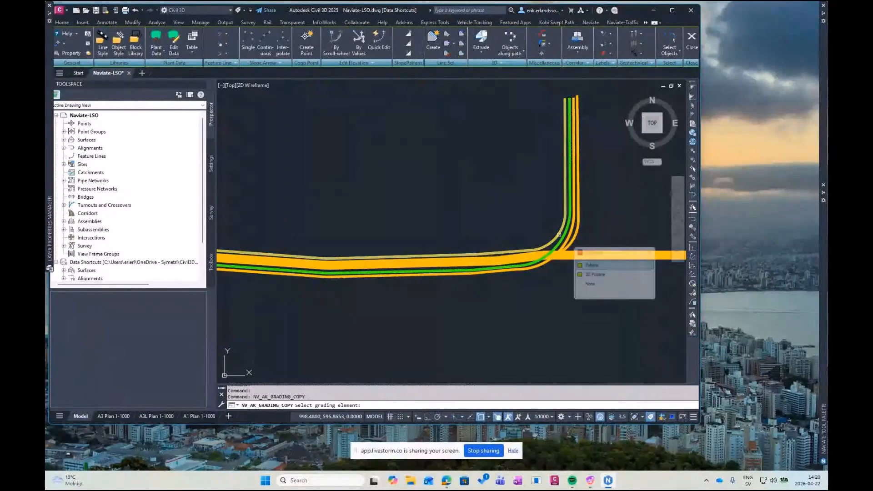
pyautogui.click(596, 276)
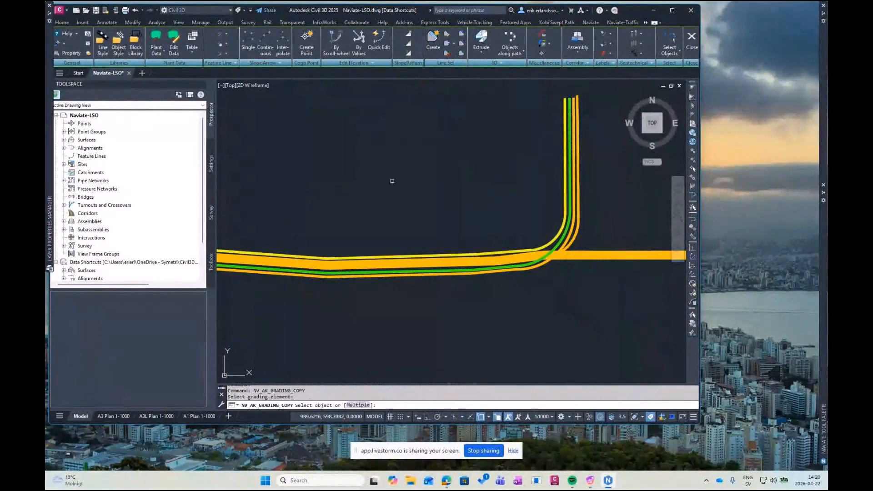
pyautogui.scroll(-3, 543, 182)
pyautogui.write('M')
pyautogui.press('Return')
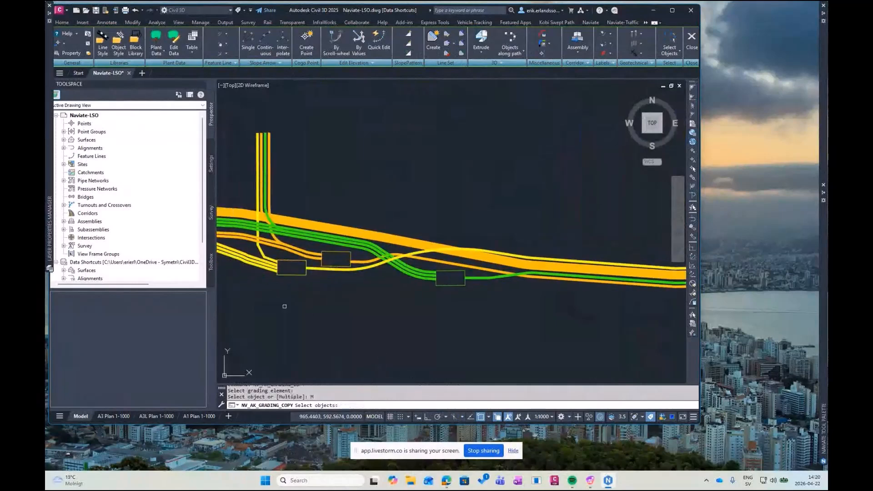
pyautogui.moveTo(310, 311); pyautogui.dragTo(369, 315, button='middle')
pyautogui.scroll(2, 369, 291)
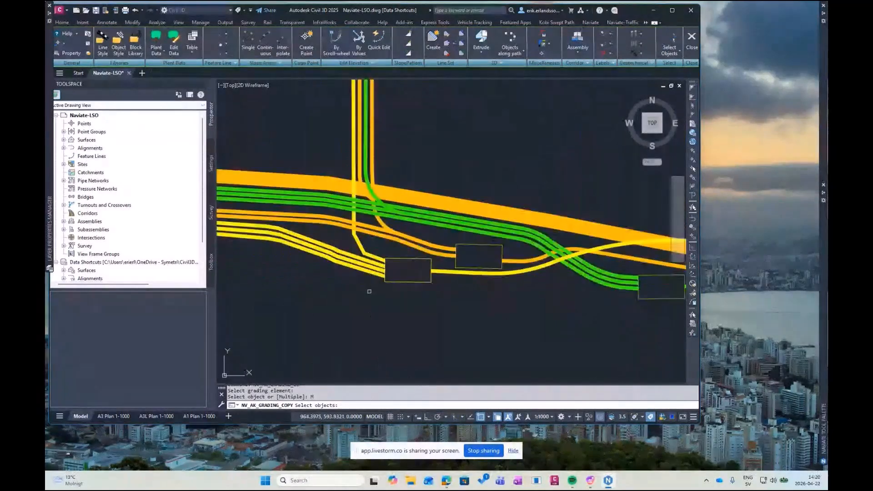
pyautogui.click(368, 290)
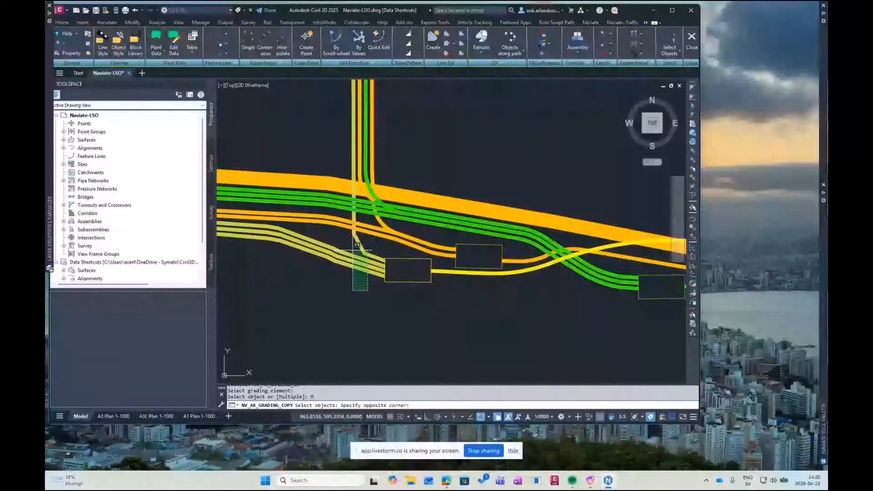
pyautogui.click(357, 245)
pyautogui.moveTo(523, 286); pyautogui.dragTo(387, 284, button='middle')
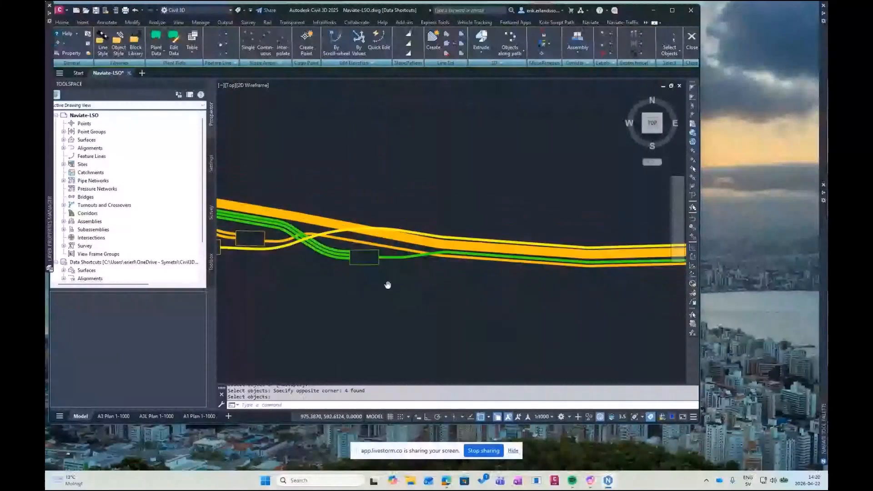
pyautogui.scroll(-2, 388, 285)
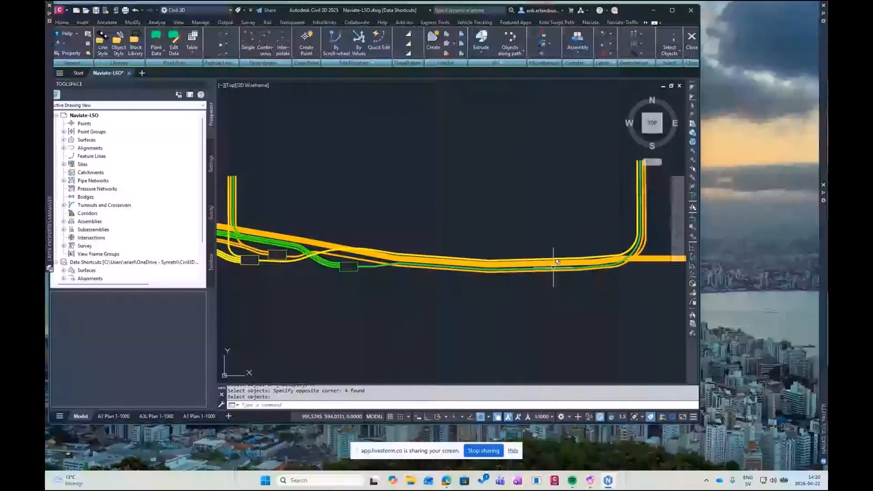
pyautogui.moveTo(665, 258); pyautogui.dragTo(610, 249, button='middle')
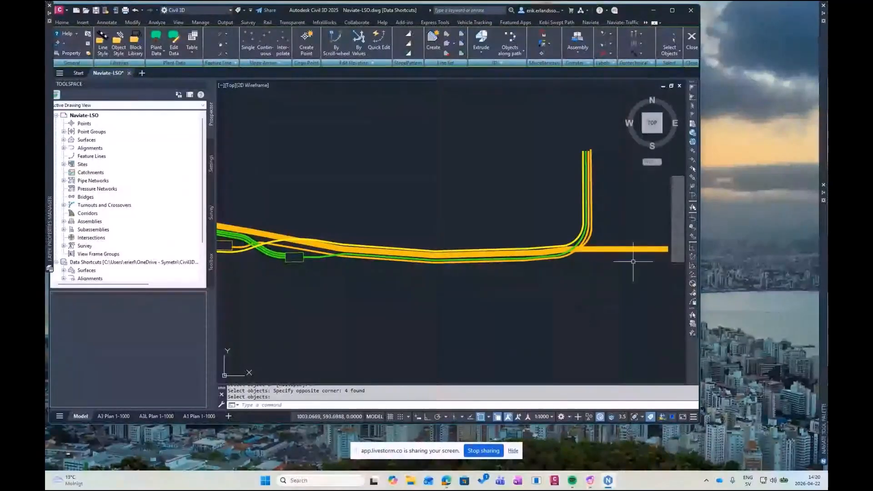
# Create a line set along the entire main orange polyline with the template _NV Sektion 6x110 UK Rör Orange 2 Lager
pyautogui.moveTo(633, 263); pyautogui.dragTo(626, 265, button='middle')
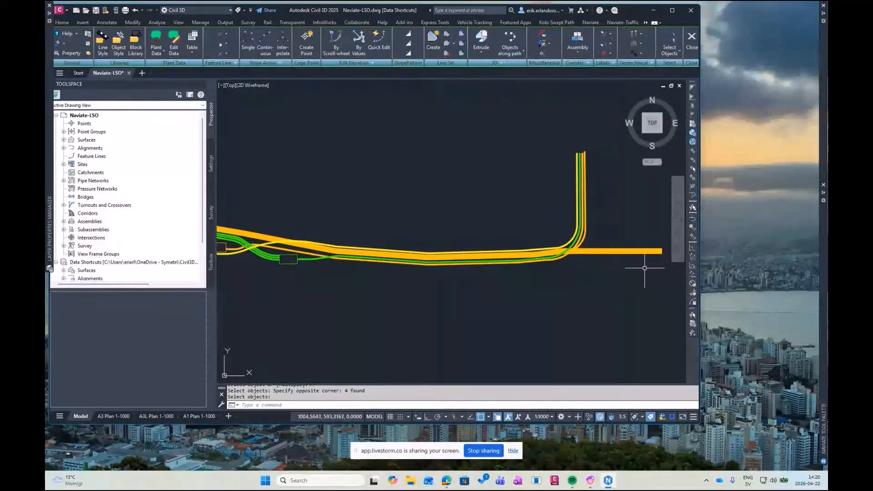
pyautogui.moveTo(642, 266); pyautogui.dragTo(629, 266, button='middle')
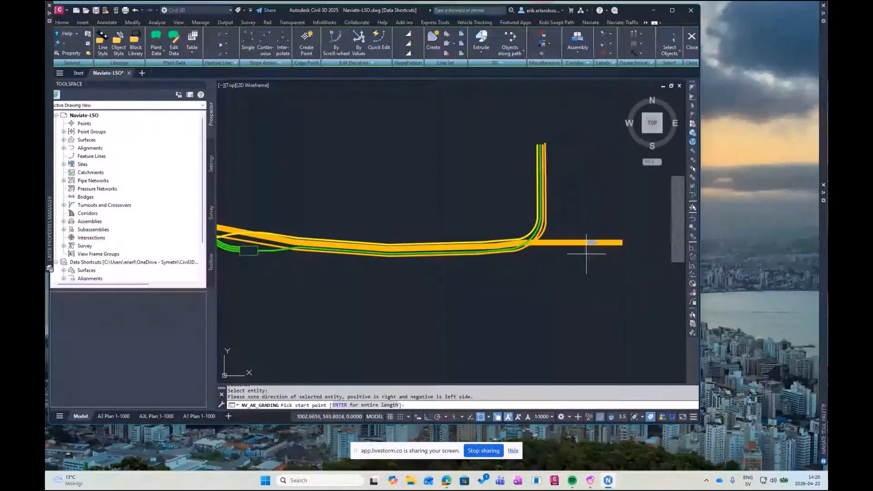
pyautogui.press('Return')
pyautogui.click(402, 84)
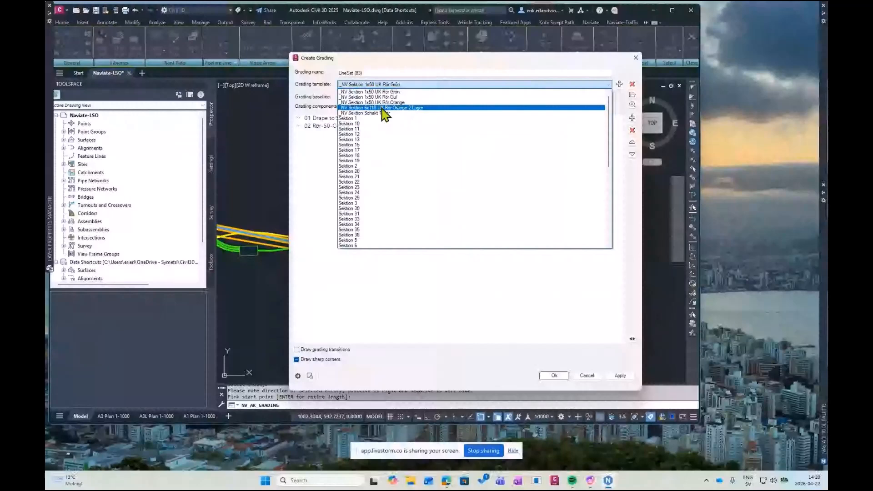
pyautogui.click(382, 108)
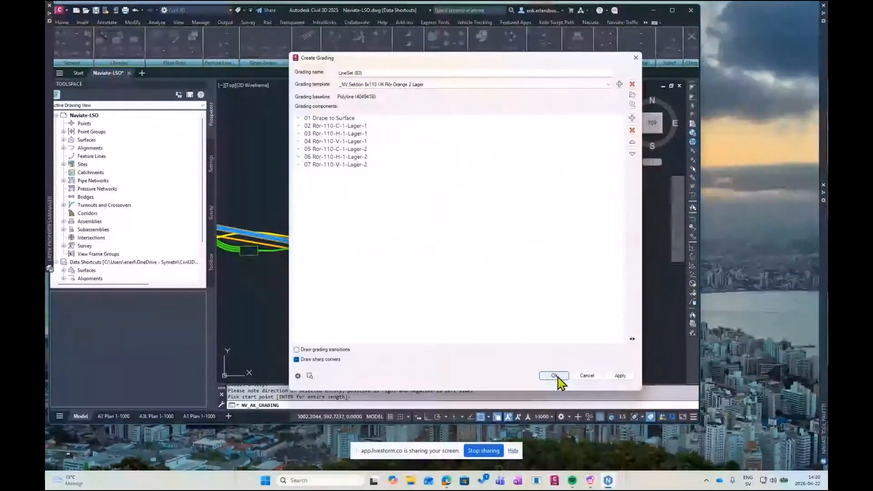
pyautogui.click(554, 375)
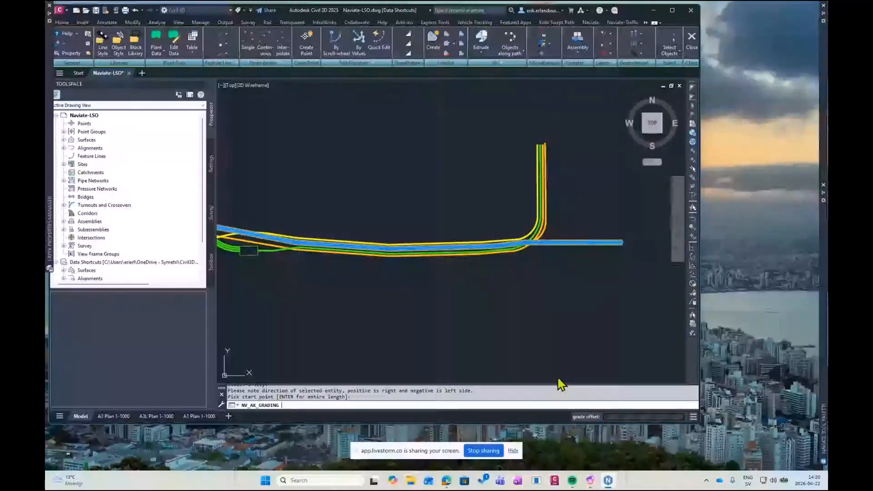
# Examine the generated line sets from a tilted 3D angle, especially the western end with its vertical branch
pyautogui.scroll(-1, 512, 288)
pyautogui.keyDown('shift'); pyautogui.moveTo(450, 286); pyautogui.dragTo(483, 262, button='middle'); pyautogui.keyUp('shift')
pyautogui.moveTo(478, 196); pyautogui.dragTo(475, 244, button='middle')
pyautogui.moveTo(424, 256); pyautogui.dragTo(510, 230, button='middle')
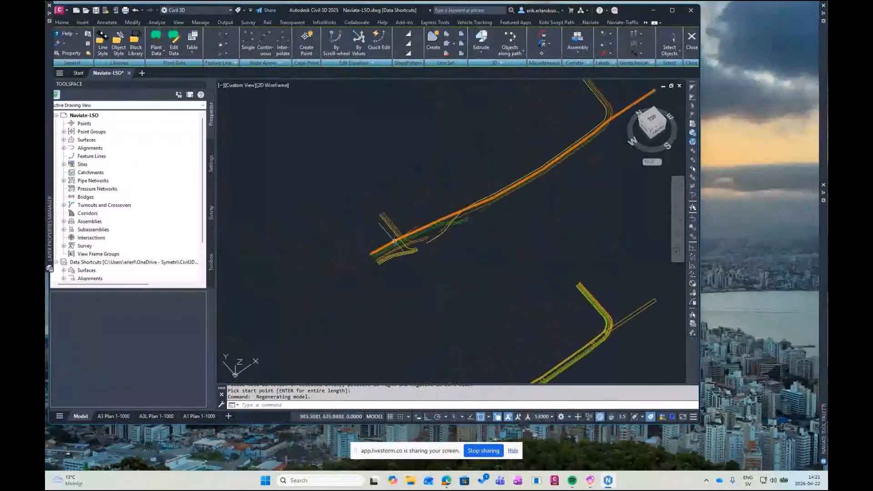
pyautogui.scroll(2, 395, 241)
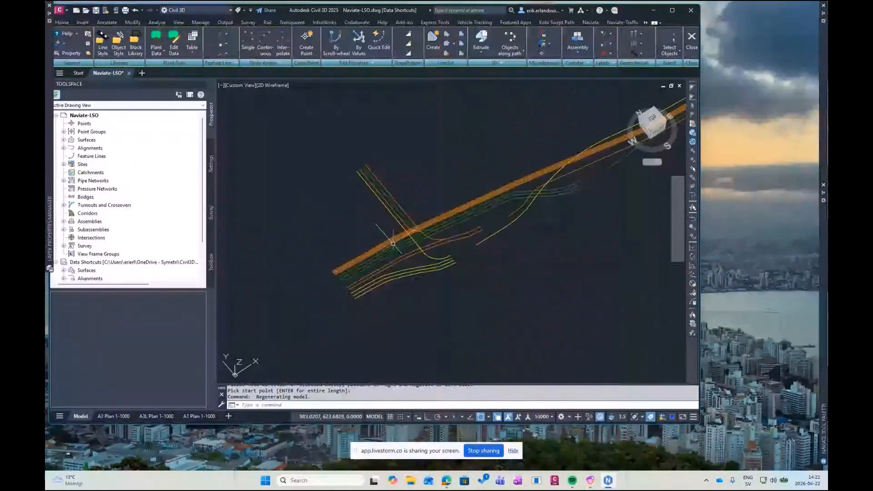
pyautogui.scroll(1, 393, 243)
pyautogui.moveTo(394, 243); pyautogui.dragTo(470, 211, button='middle')
pyautogui.scroll(-3, 409, 239)
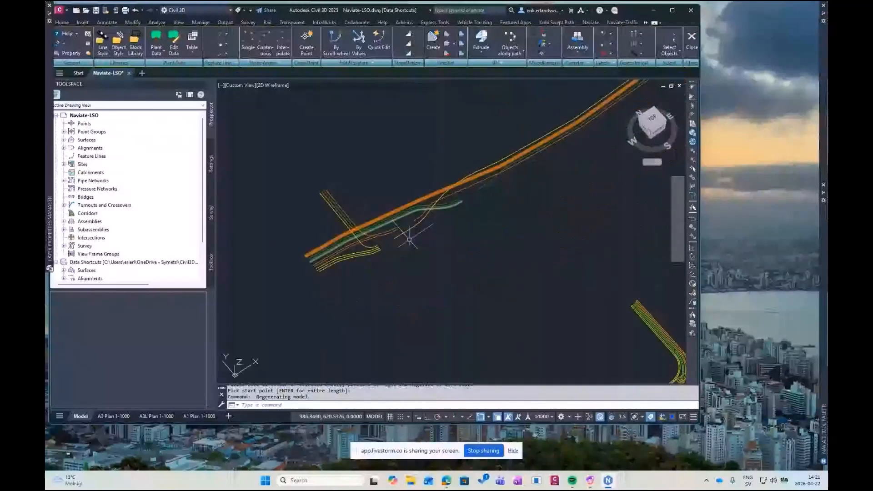
# Extrude all the lines in plan view into 3D pipes with the script file Naviate Extrude Script-LSO.txt
pyautogui.click(652, 118)
pyautogui.scroll(6, 551, 193)
pyautogui.moveTo(590, 183)
pyautogui.mouseDown(button='middle')
pyautogui.moveTo(517, 196)
pyautogui.moveTo(467, 176)
pyautogui.mouseUp(button='middle')
pyautogui.scroll(2, 517, 197)
pyautogui.scroll(2, 538, 183)
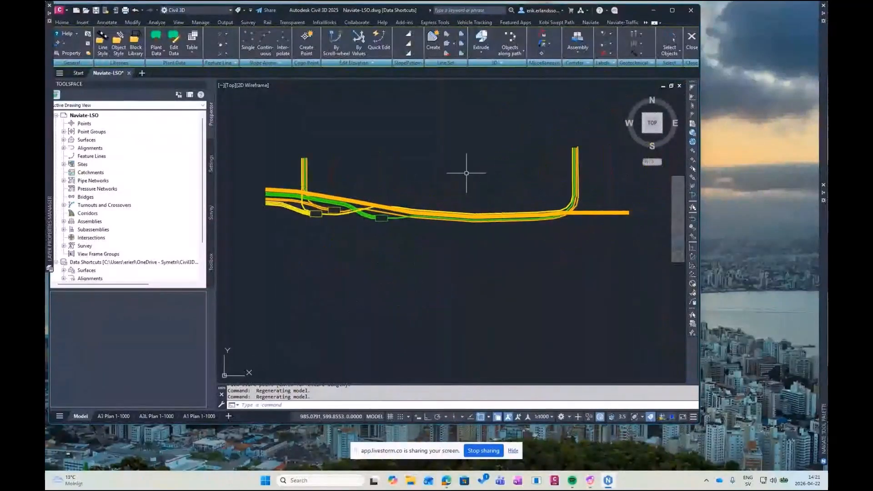
pyautogui.click(483, 38)
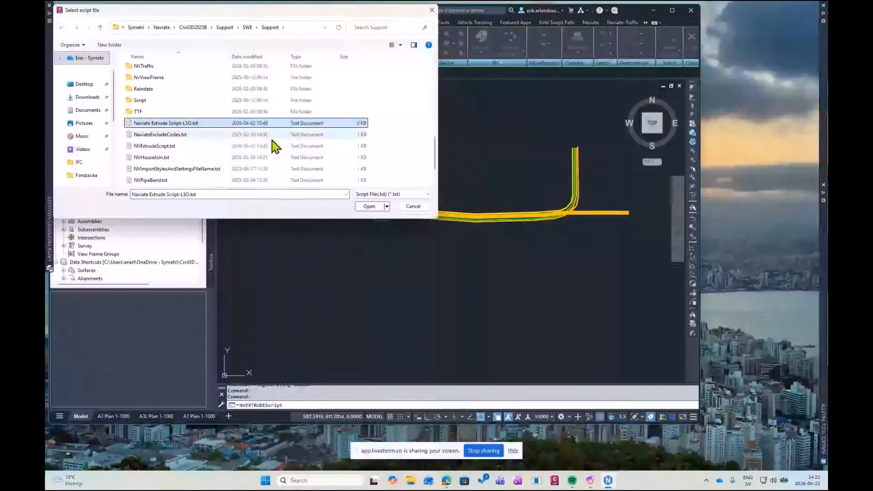
pyautogui.click(367, 207)
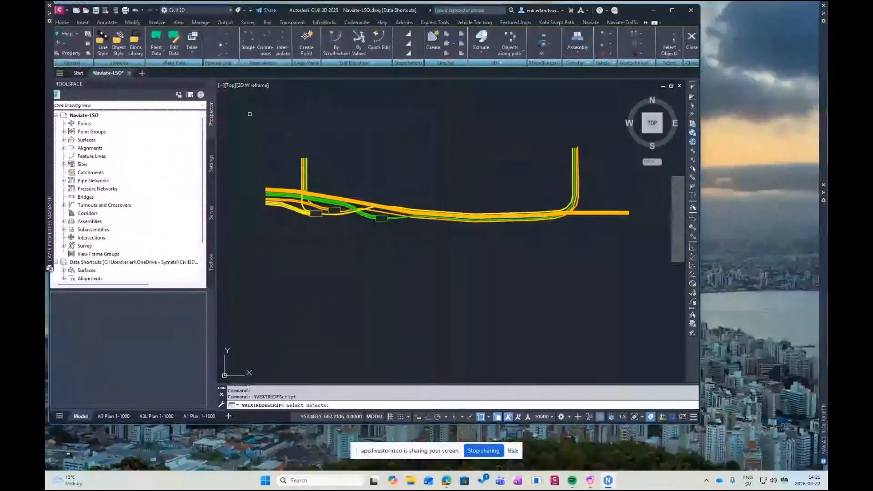
pyautogui.click(244, 110)
pyautogui.click(664, 294)
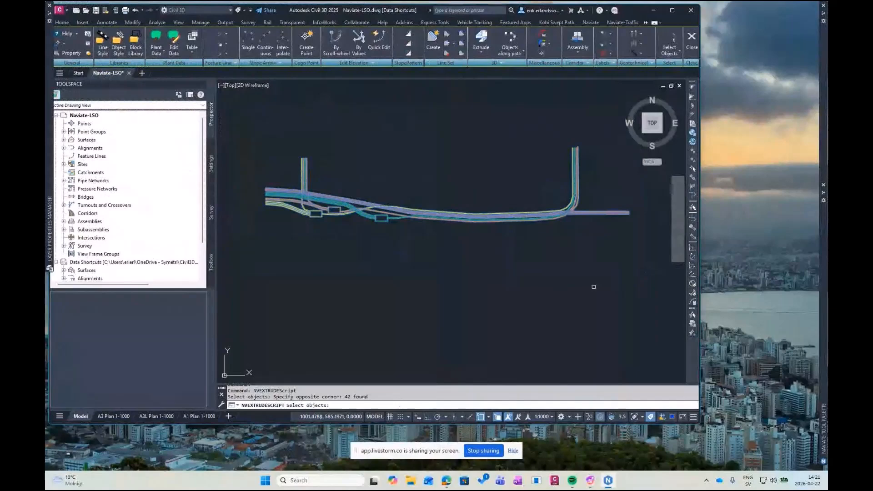
pyautogui.press('Return')
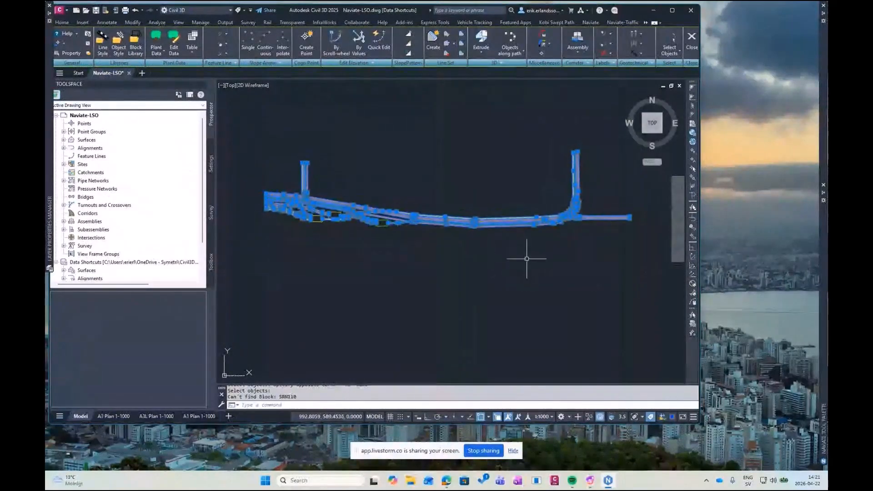
pyautogui.press('Escape')
# Start inserting the Dragbrunn Typ 2 block from the LSO folder of the block library, projected to the surface Skanning
pyautogui.scroll(3, 403, 238)
pyautogui.moveTo(432, 238); pyautogui.dragTo(450, 239, button='middle')
pyautogui.scroll(2, 450, 239)
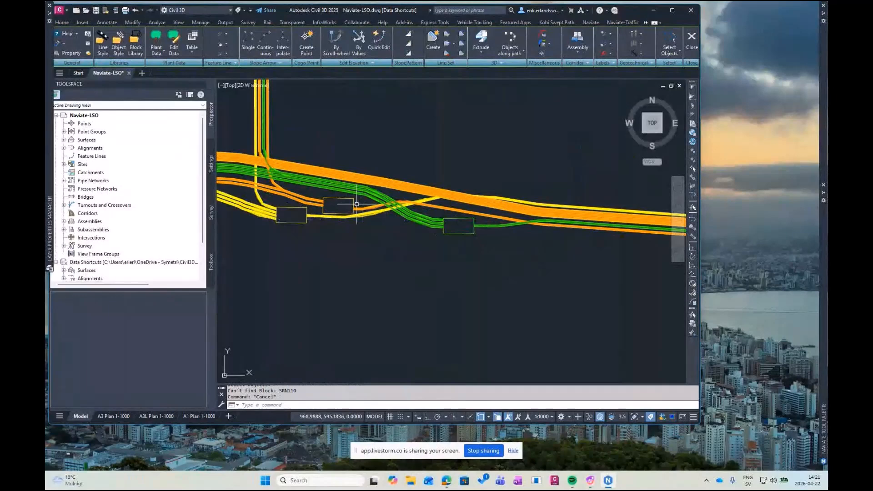
pyautogui.moveTo(452, 252); pyautogui.dragTo(457, 269, button='middle')
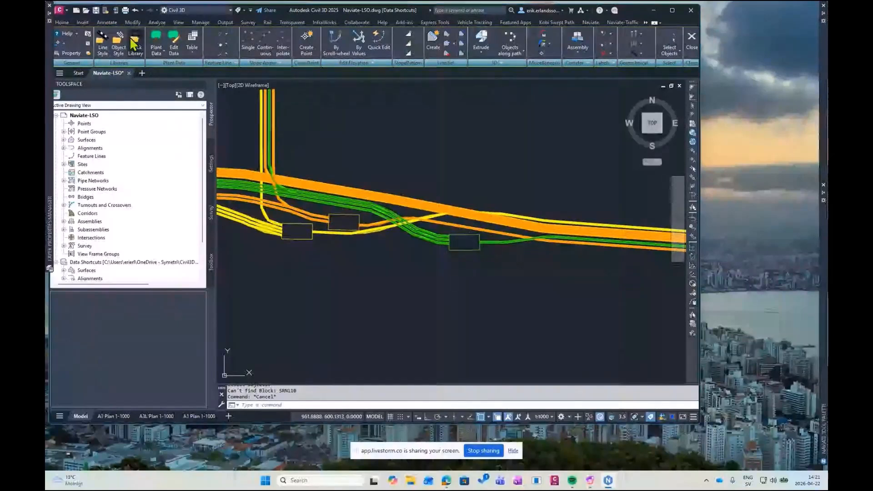
pyautogui.click(137, 51)
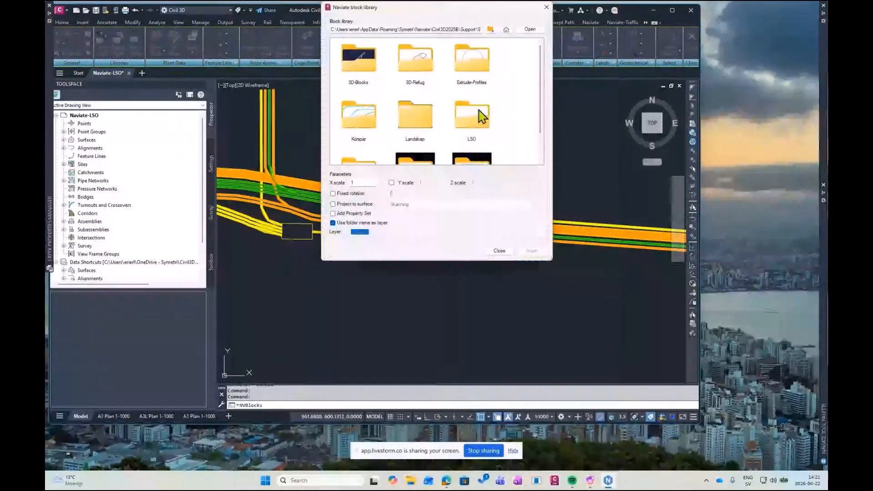
pyautogui.doubleClick(477, 117)
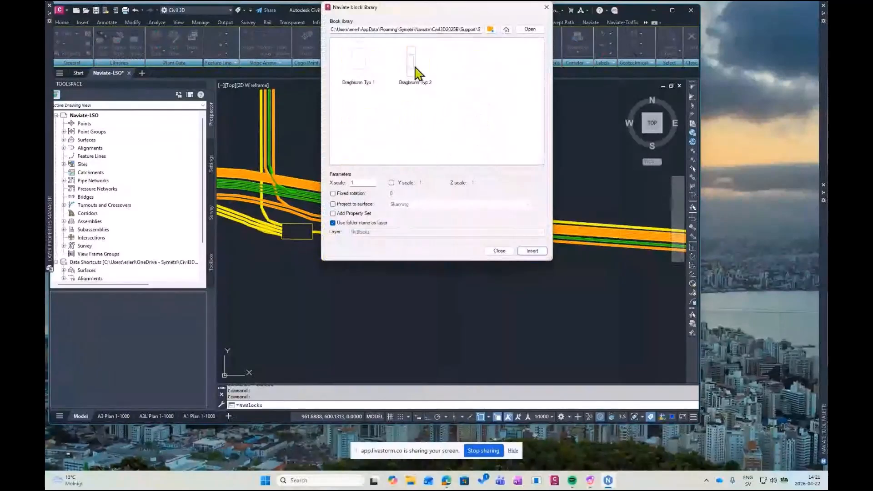
pyautogui.click(412, 73)
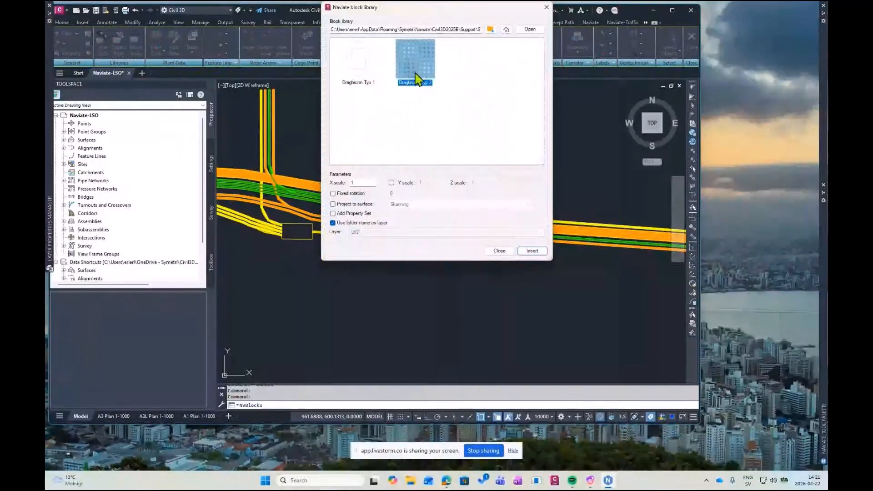
pyautogui.click(333, 204)
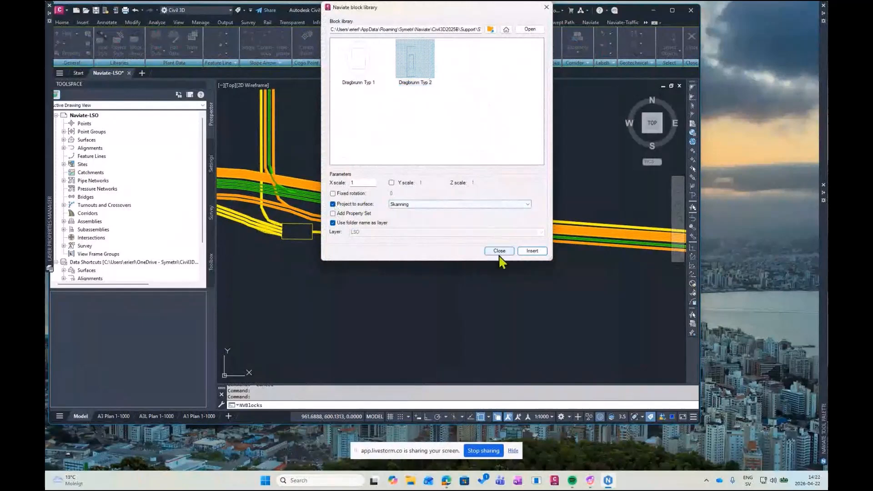
pyautogui.click(533, 251)
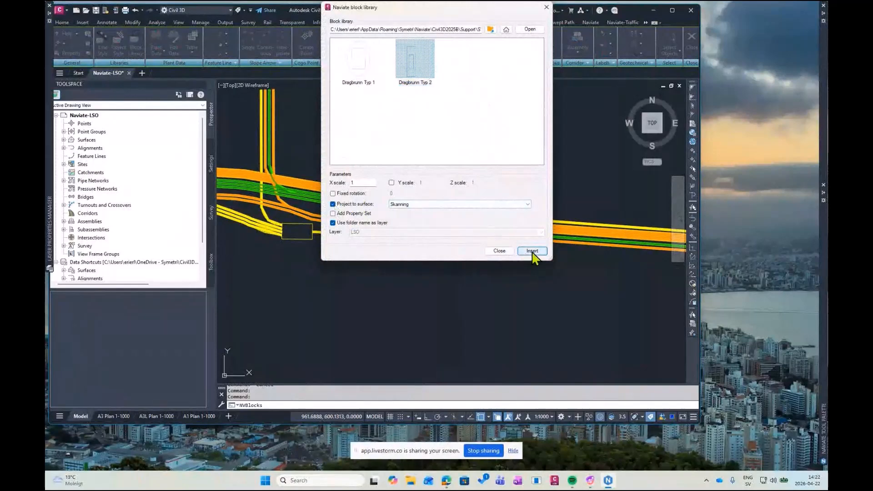
# Place the well block at the centres of the green, orange and yellow boxes with rotation 0, and explode the three blocks
pyautogui.click(464, 242)
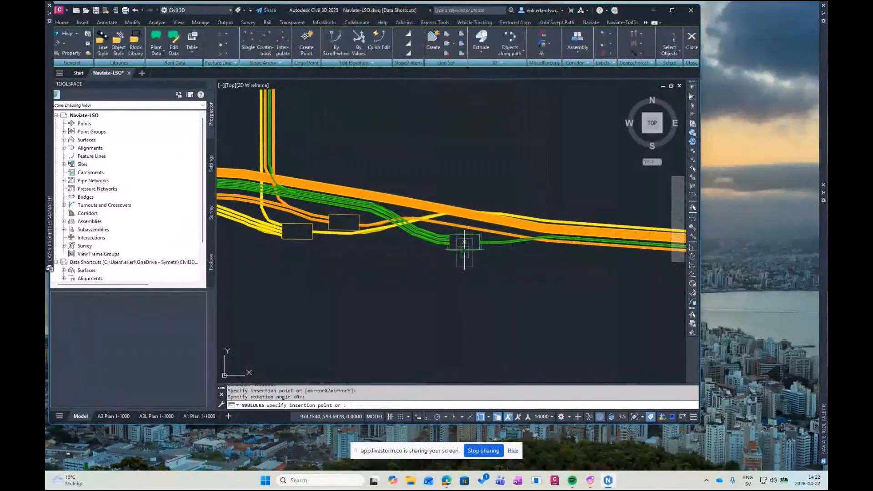
pyautogui.press('Return')
pyautogui.click(344, 222)
pyautogui.press('Return')
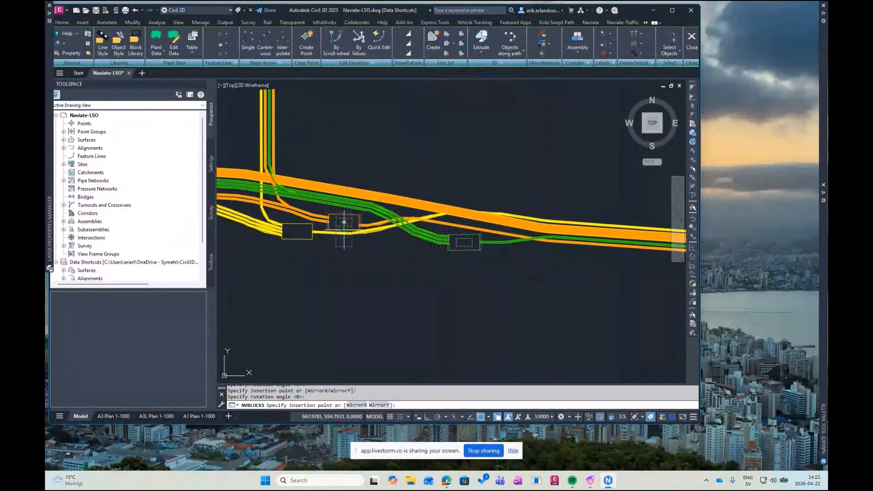
pyautogui.click(297, 231)
pyautogui.press('Return')
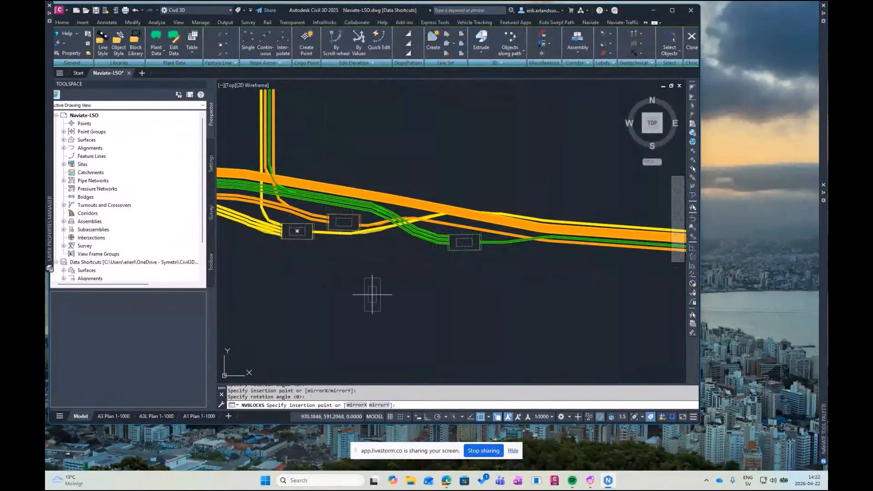
pyautogui.press('Escape')
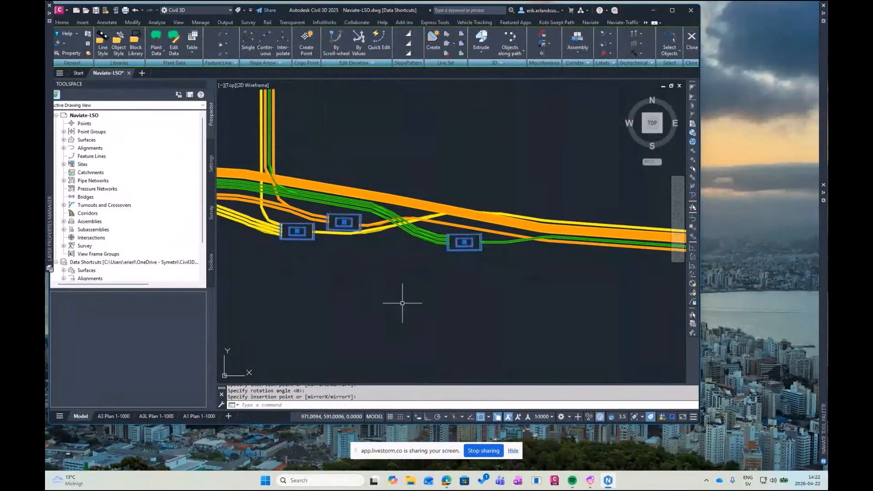
pyautogui.write('Explode')
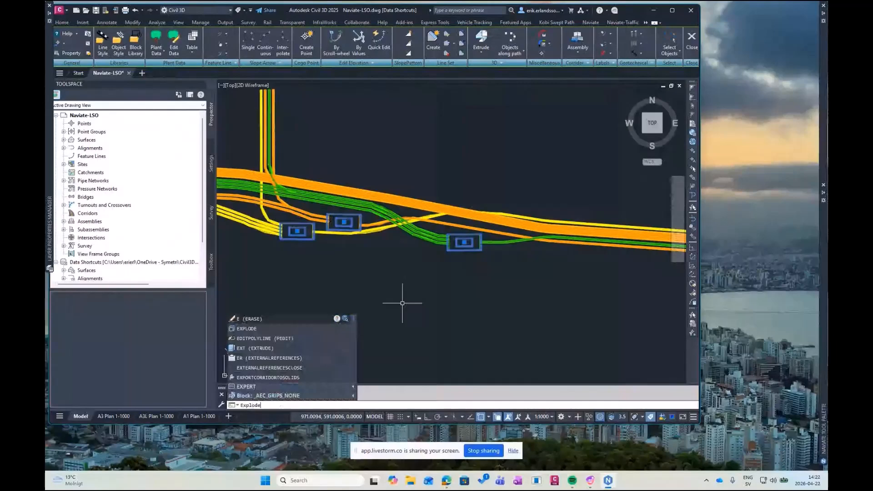
pyautogui.press('Return')
# Examine the extruded pipes and the three wells in the SE Isometric view, following the route between the bend and the wells
pyautogui.scroll(-4, 455, 191)
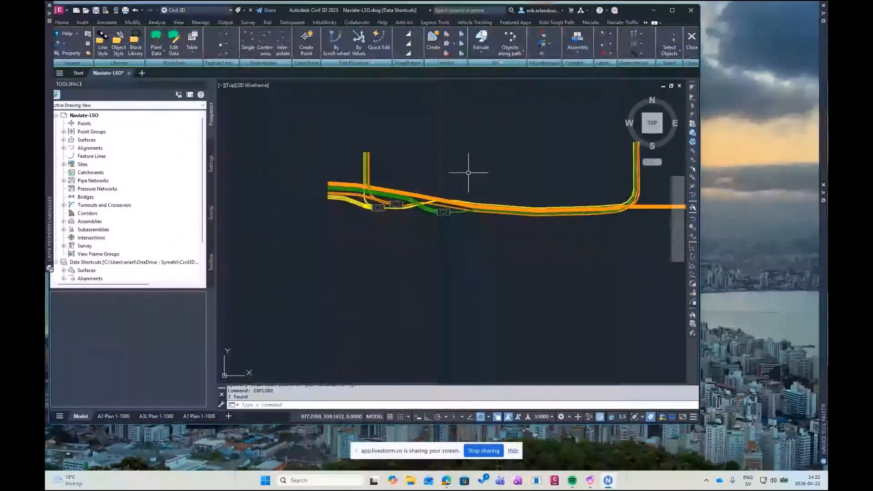
pyautogui.scroll(-2, 468, 173)
pyautogui.moveTo(468, 173); pyautogui.dragTo(389, 179, button='middle')
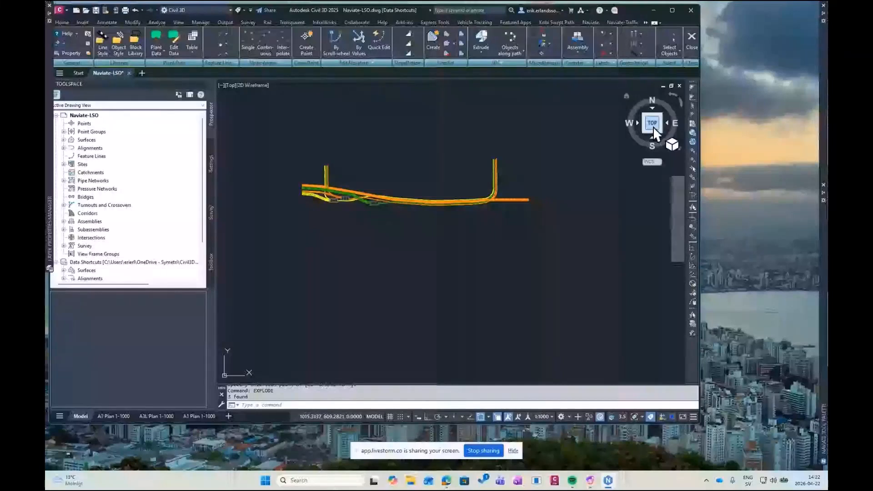
pyautogui.click(659, 131)
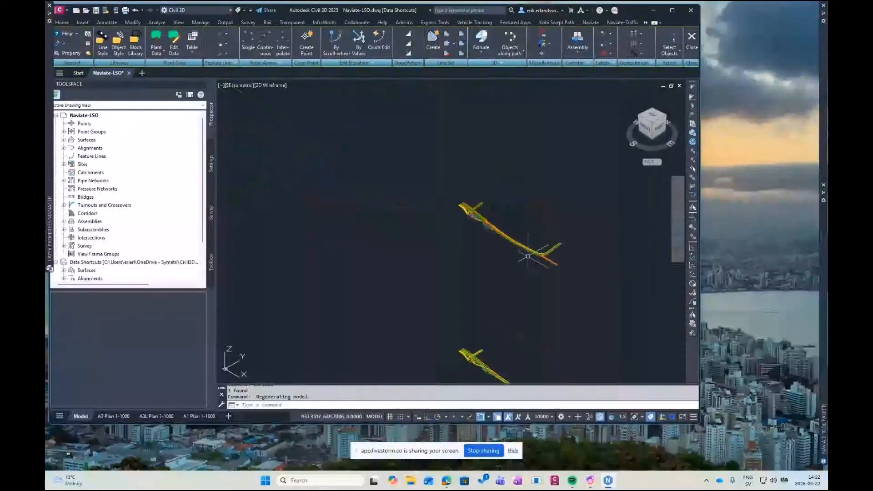
pyautogui.scroll(2, 478, 255)
pyautogui.scroll(3, 498, 291)
pyautogui.moveTo(405, 182)
pyautogui.mouseDown(button='middle')
pyautogui.moveTo(427, 225)
pyautogui.moveTo(517, 281)
pyautogui.mouseUp(button='middle')
pyautogui.scroll(-2, 427, 224)
pyautogui.moveTo(323, 193); pyautogui.dragTo(645, 314, button='middle')
pyautogui.moveTo(348, 190); pyautogui.dragTo(526, 296, button='middle')
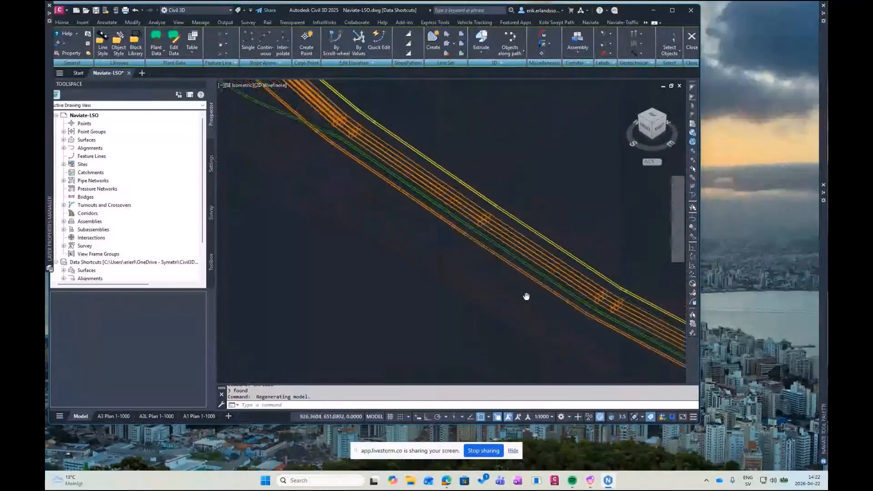
pyautogui.moveTo(355, 187)
pyautogui.mouseDown(button='middle')
pyautogui.moveTo(477, 253)
pyautogui.moveTo(430, 224)
pyautogui.mouseUp(button='middle')
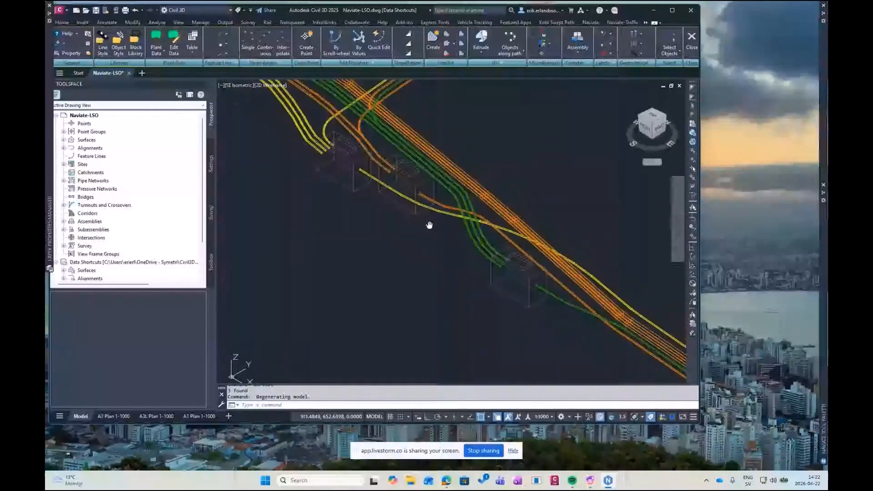
pyautogui.scroll(-4, 429, 225)
pyautogui.scroll(3, 429, 225)
pyautogui.scroll(-5, 429, 224)
# Select the entire upper 3D pipe and well model and inspect it shaded in the Object Viewer, particularly the eastern bend
pyautogui.click(423, 135)
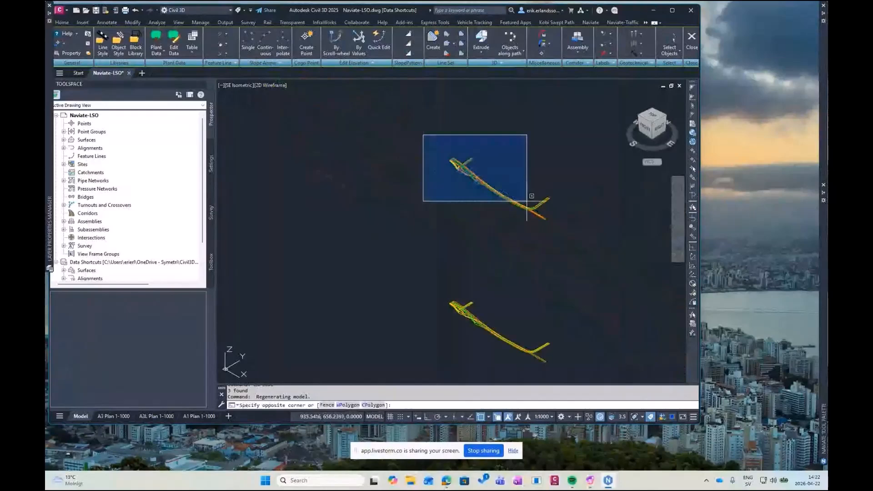
pyautogui.click(563, 233)
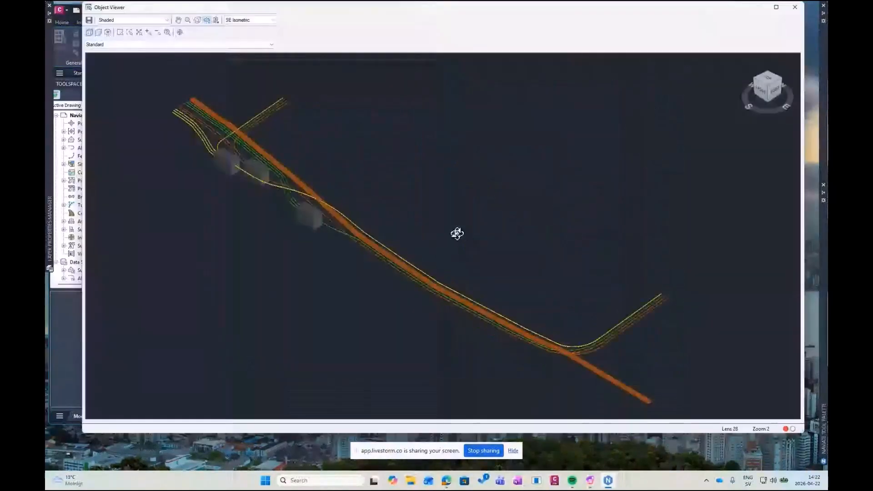
pyautogui.moveTo(457, 233); pyautogui.dragTo(450, 269)
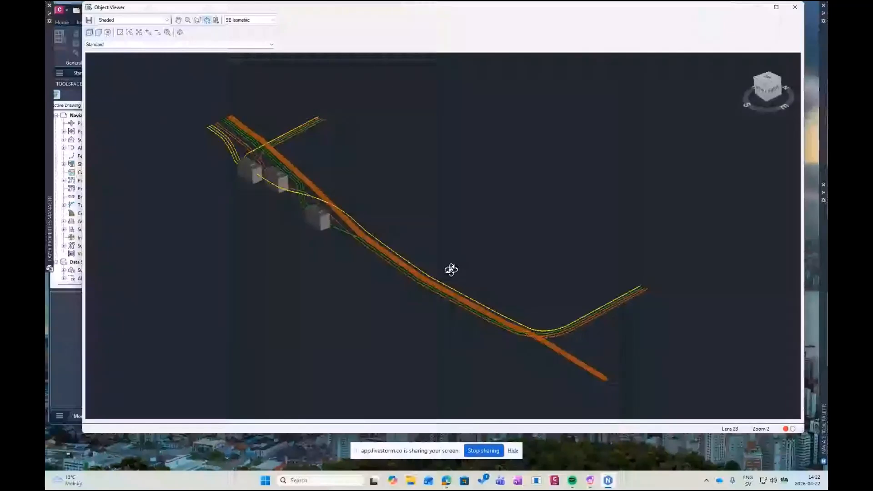
pyautogui.scroll(5, 420, 253)
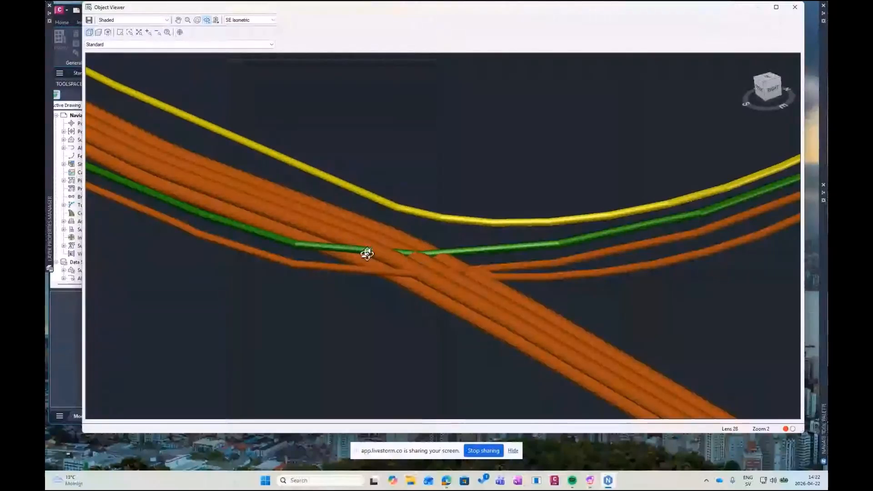
pyautogui.moveTo(370, 237); pyautogui.dragTo(439, 250, button='middle')
pyautogui.moveTo(439, 249)
pyautogui.mouseDown()
pyautogui.moveTo(395, 238)
pyautogui.moveTo(355, 204)
pyautogui.moveTo(429, 252)
pyautogui.mouseUp()
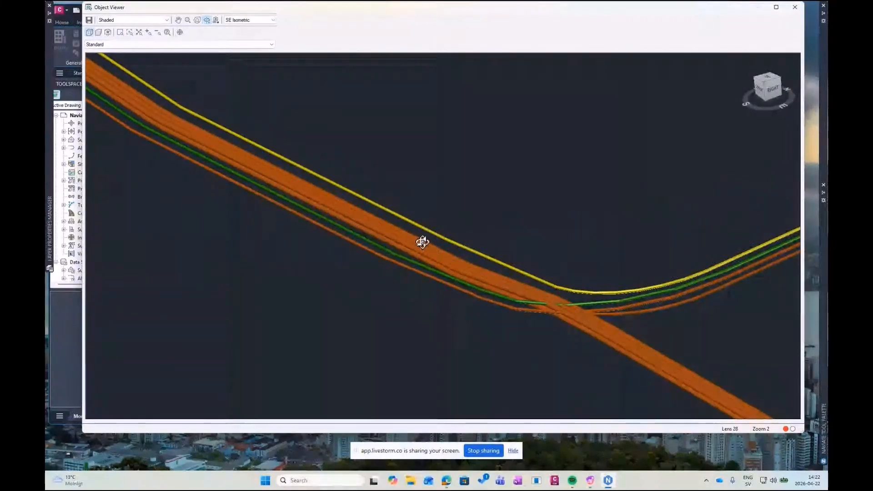
pyautogui.moveTo(383, 241); pyautogui.dragTo(404, 241)
pyautogui.scroll(-3, 405, 242)
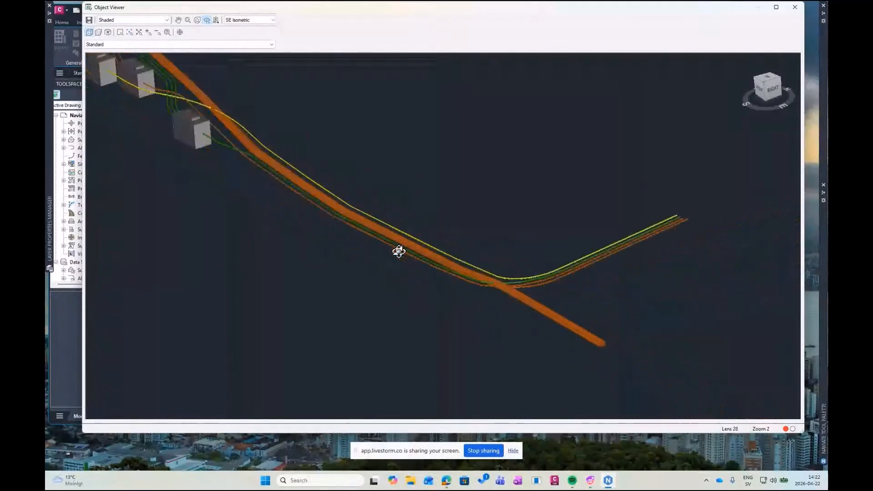
# Inspect the shaded pipes around the eastern bend once more and close the Object Viewer
pyautogui.scroll(2, 504, 287)
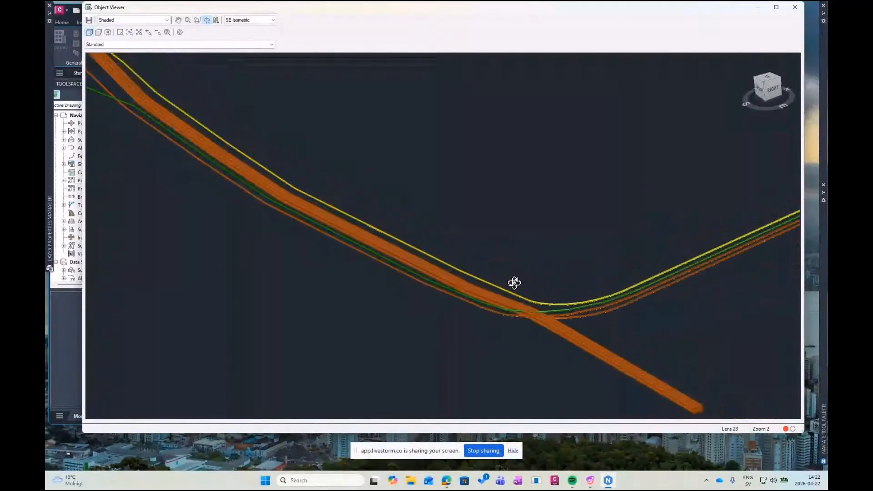
pyautogui.moveTo(601, 346); pyautogui.dragTo(562, 325)
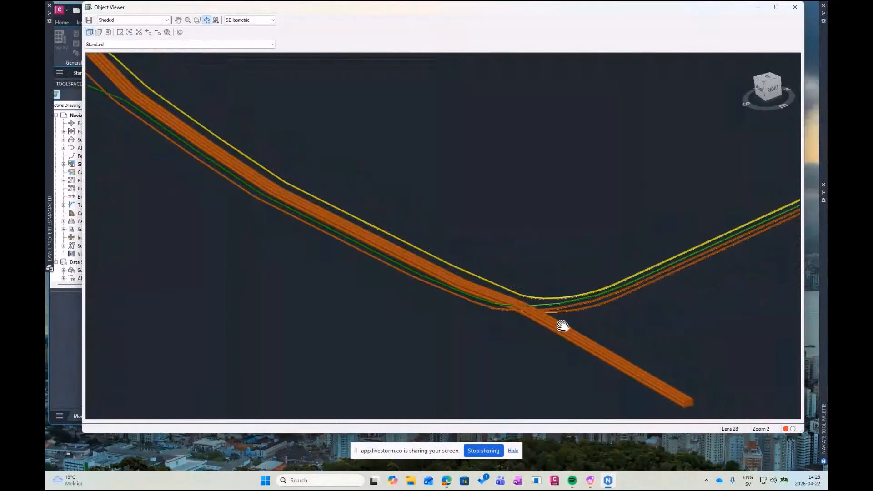
pyautogui.click(795, 7)
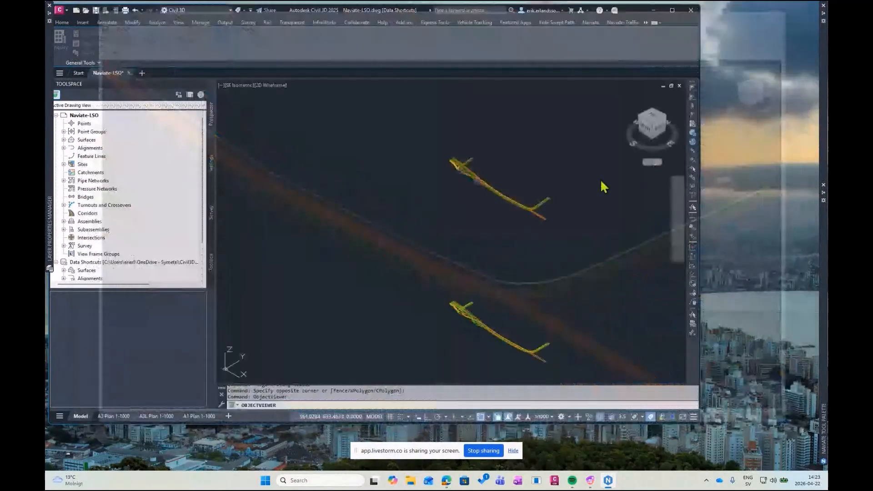
# In the Top view, edit the line set of the green 50 mm pipe and set the Relative Elevation of component Rör-50-C-1 to -0.85
pyautogui.scroll(6, 530, 215)
pyautogui.scroll(4, 530, 214)
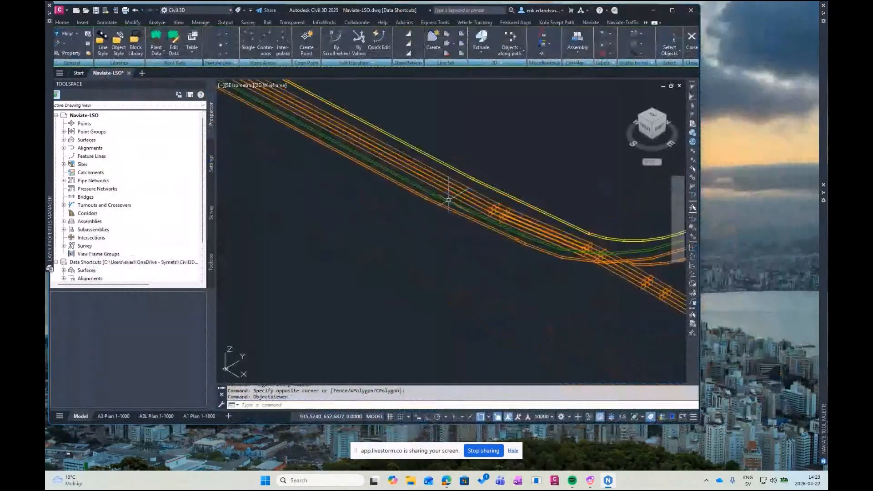
pyautogui.click(656, 116)
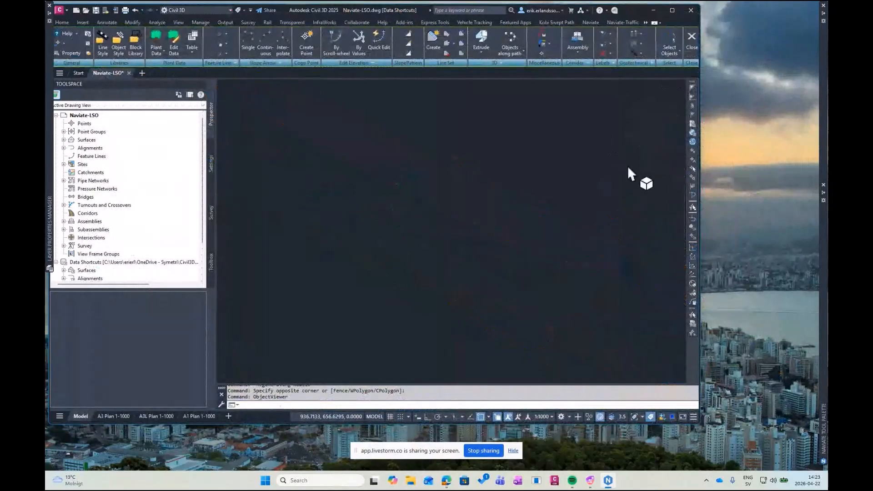
pyautogui.scroll(6, 512, 210)
pyautogui.scroll(3, 512, 210)
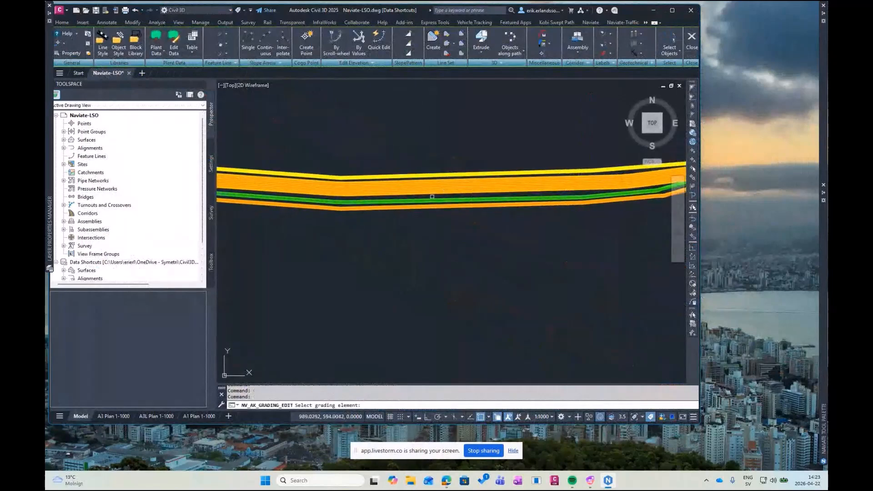
pyautogui.click(432, 198)
pyautogui.click(467, 241)
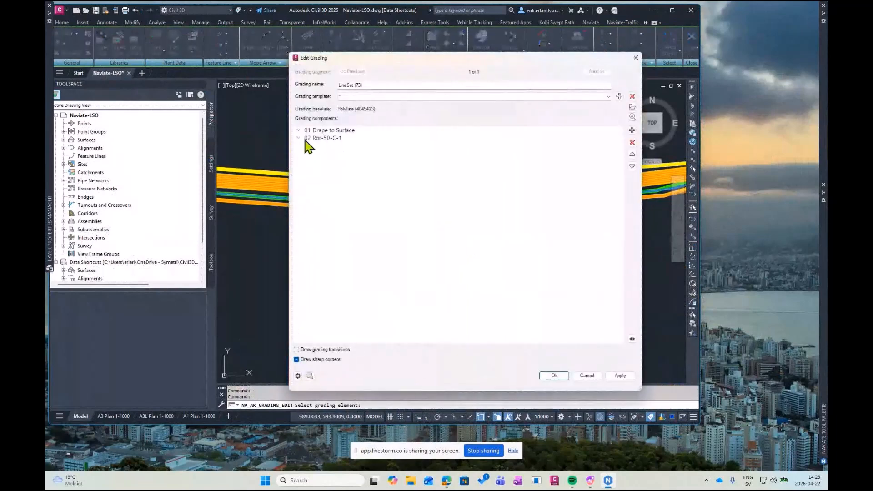
pyautogui.click(298, 138)
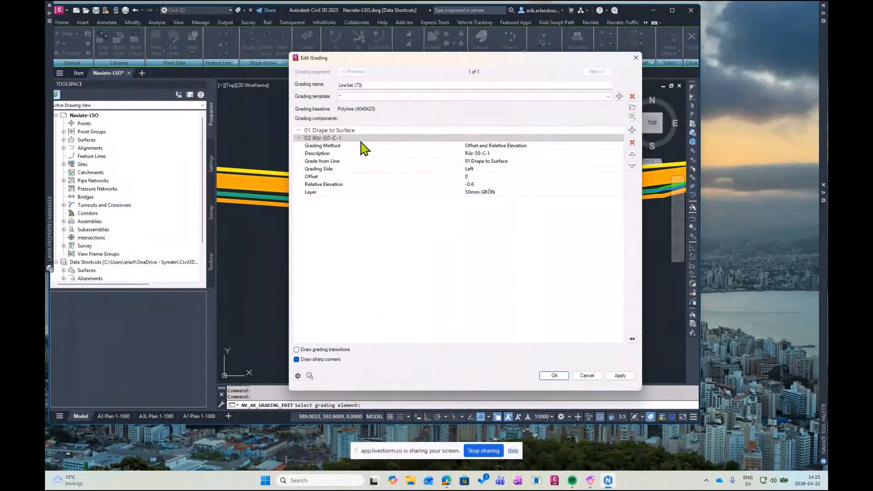
pyautogui.click(486, 185)
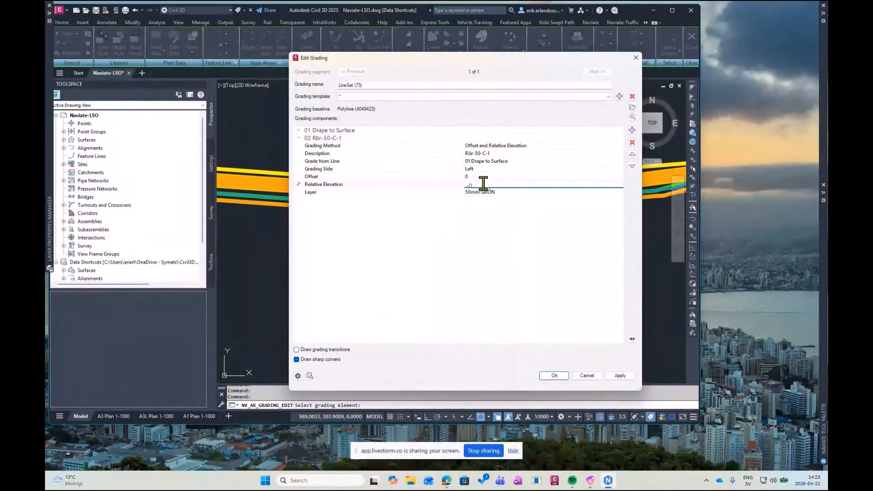
pyautogui.write('.85')
pyautogui.click(502, 216)
pyautogui.click(554, 376)
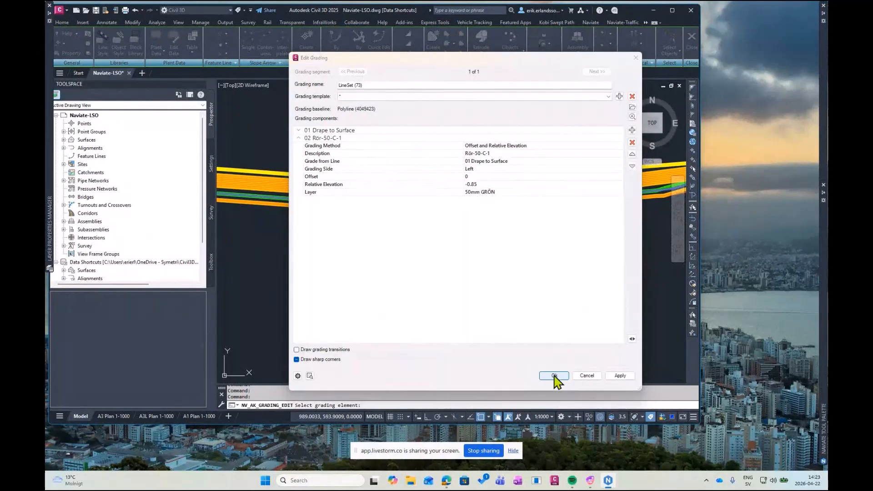
# Examine the edited green pipe against the neighbouring conduits in the SE Isometric view
pyautogui.scroll(-2, 573, 230)
pyautogui.moveTo(573, 230); pyautogui.dragTo(522, 216, button='middle')
pyautogui.scroll(-2, 522, 216)
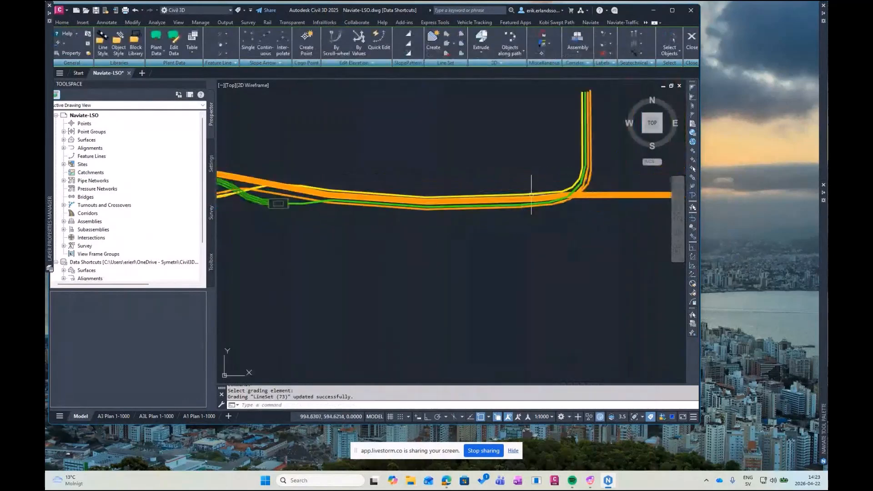
pyautogui.moveTo(660, 131); pyautogui.dragTo(661, 133)
pyautogui.click(661, 133)
pyautogui.scroll(8, 525, 249)
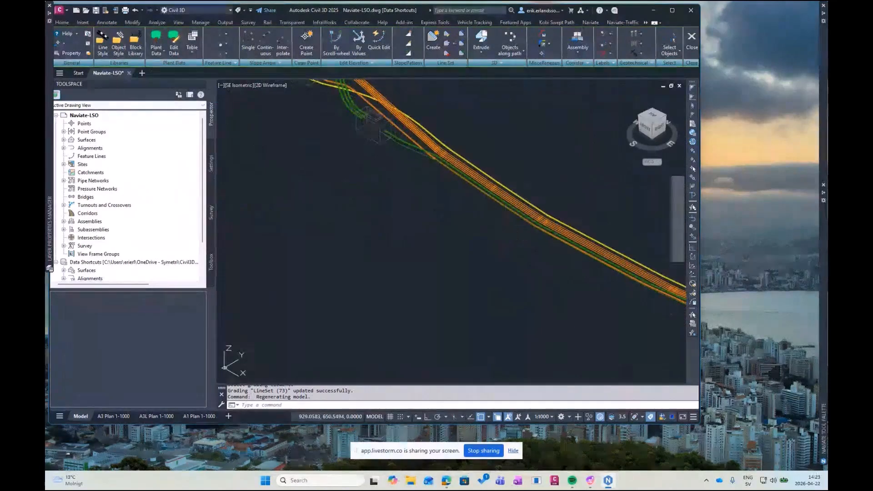
pyautogui.moveTo(535, 249); pyautogui.dragTo(504, 213, button='middle')
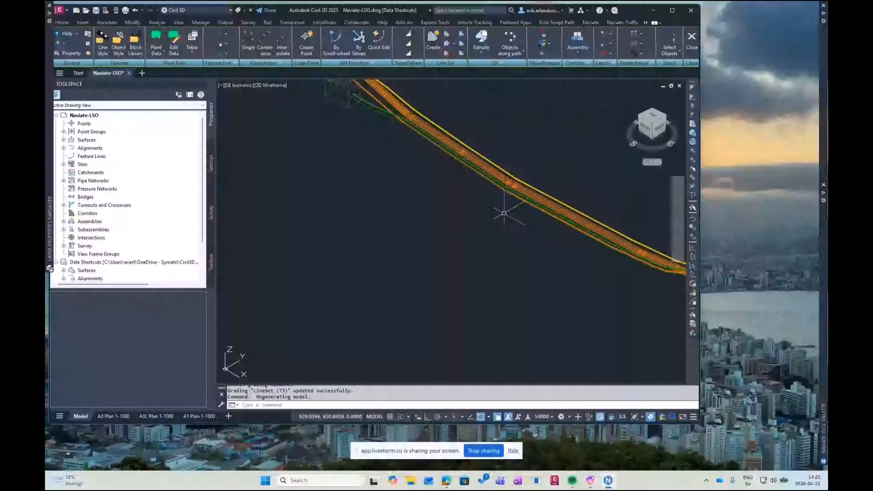
pyautogui.scroll(-5, 504, 213)
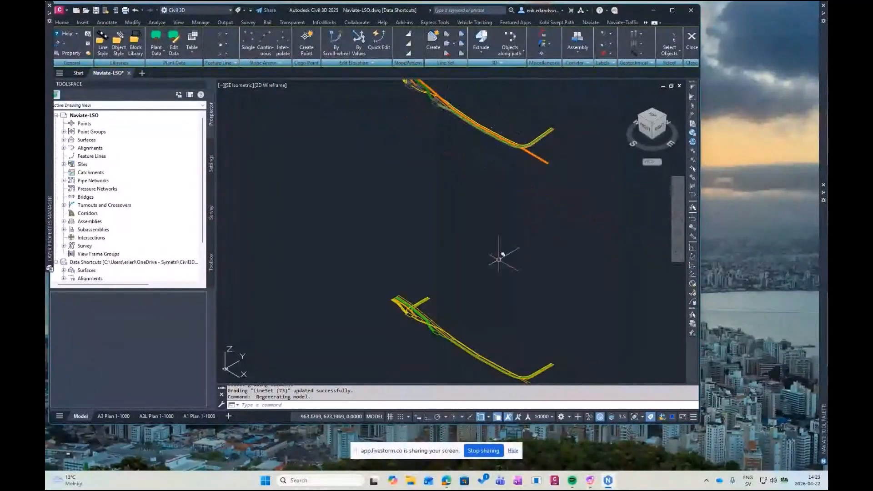
# Stretch the middle vertex of the outermost orange polyline in the lower 2D drawing outward from the route, and check its draped 3D line
pyautogui.scroll(8, 478, 299)
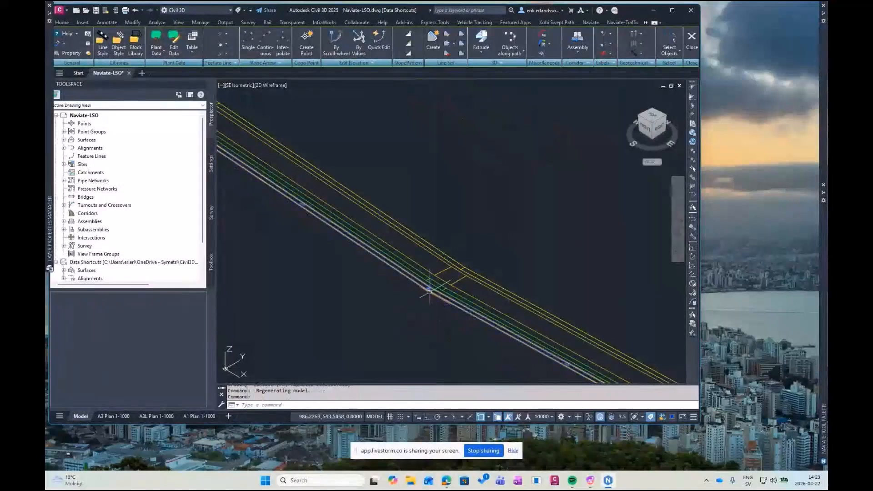
pyautogui.scroll(-6, 429, 289)
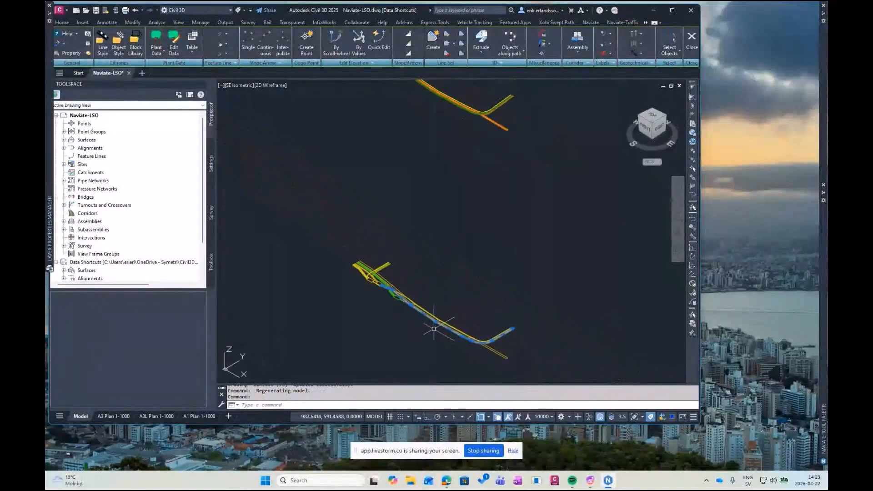
pyautogui.click(433, 321)
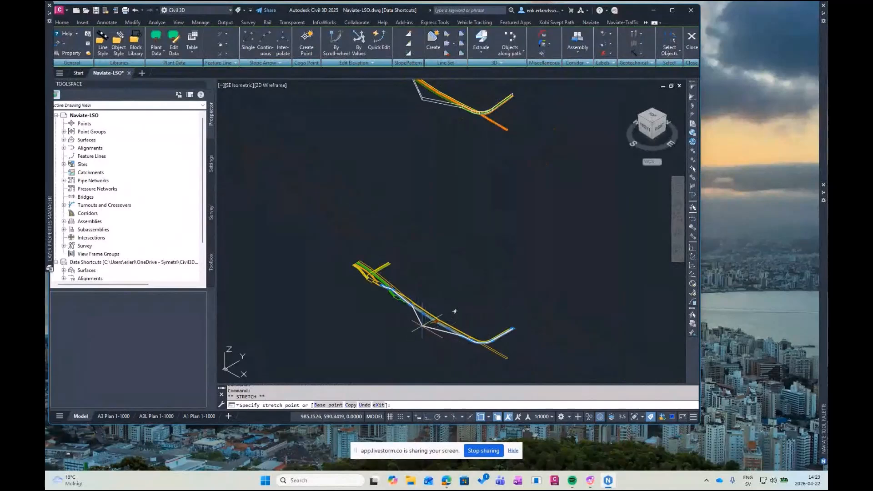
pyautogui.click(422, 326)
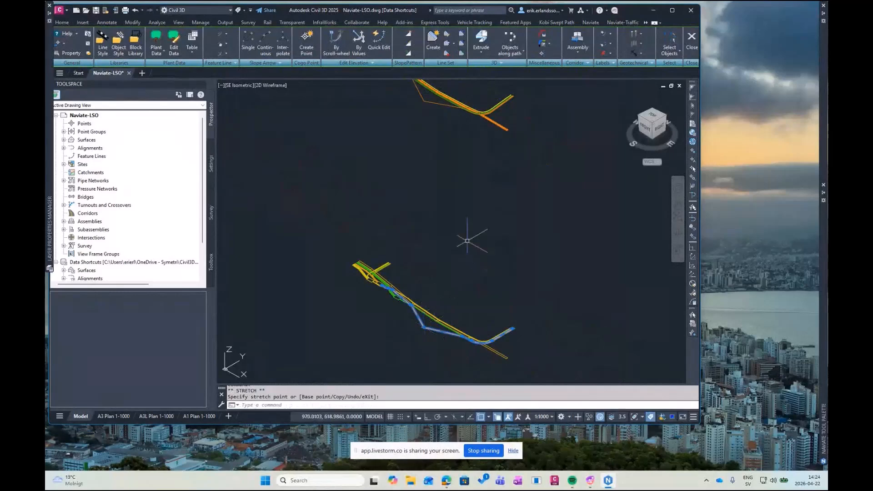
pyautogui.moveTo(456, 111); pyautogui.dragTo(478, 178, button='middle')
pyautogui.press('Escape')
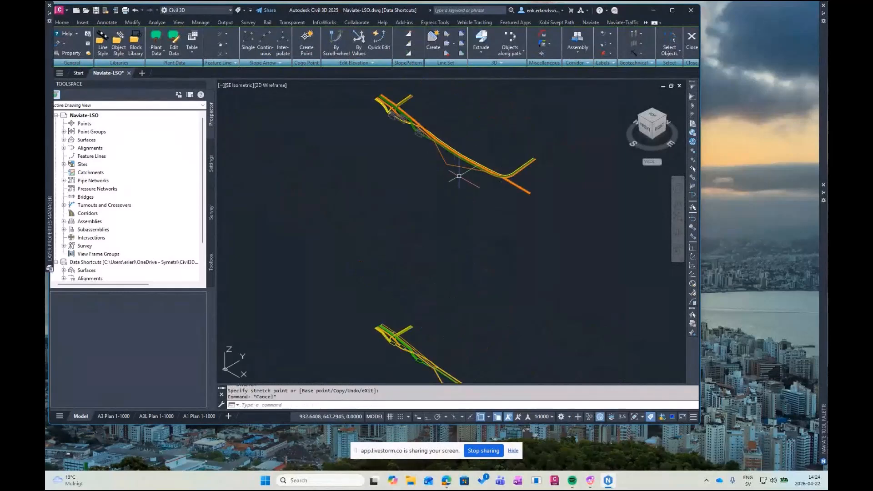
pyautogui.scroll(6, 469, 159)
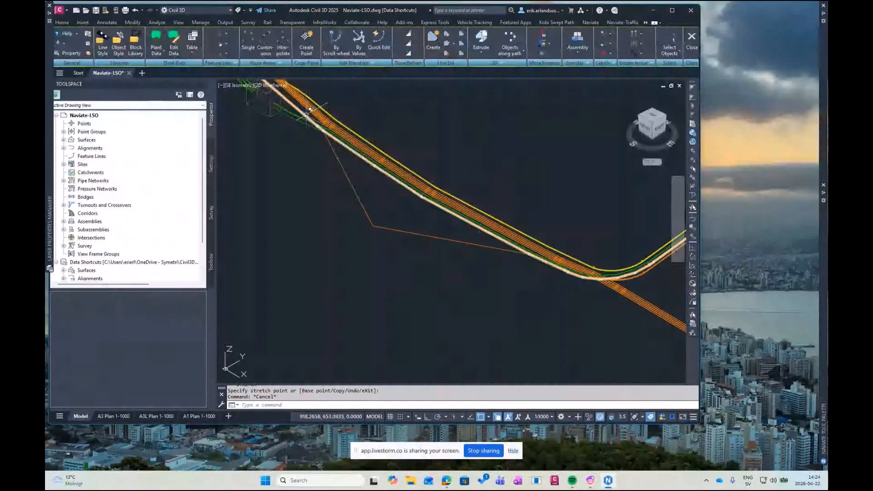
pyautogui.moveTo(313, 153); pyautogui.dragTo(305, 155, button='middle')
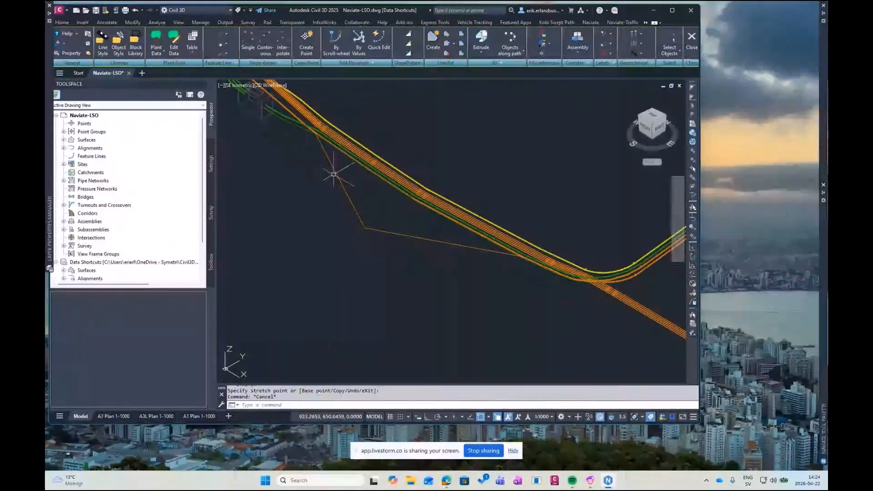
pyautogui.moveTo(333, 174); pyautogui.dragTo(285, 161, button='middle')
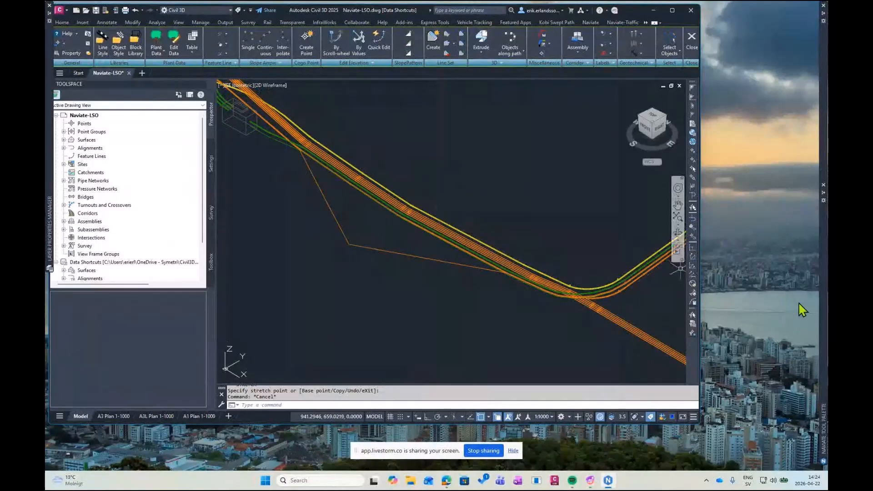
# Expand the extrusions in the Naviate Object Explorer and look up the option to update all of them
pyautogui.click(88, 46)
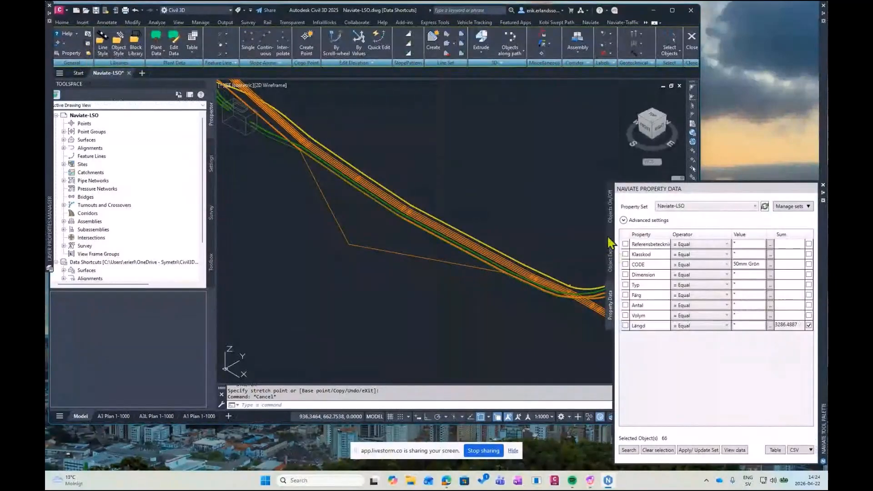
pyautogui.click(612, 252)
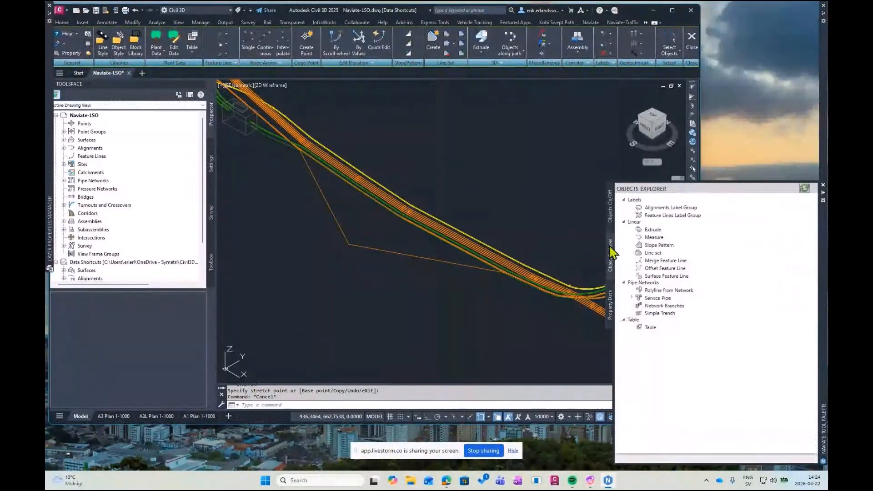
pyautogui.click(631, 230)
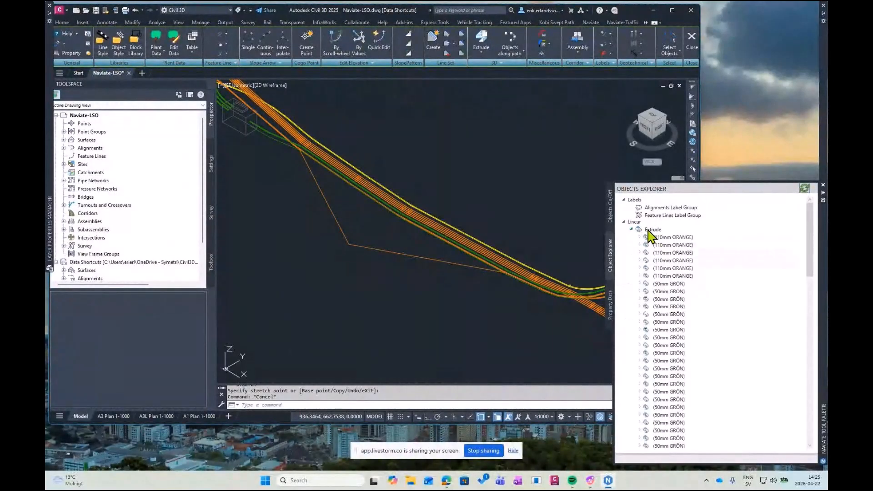
pyautogui.rightClick(650, 231)
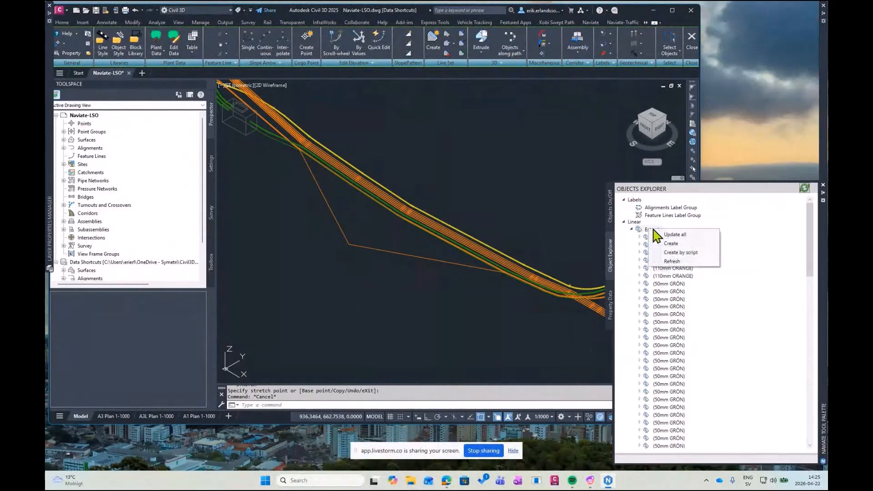
pyautogui.click(687, 235)
# Update the outermost orange extruded pipe to its stretched path with the Update option of Naviate Extrude
pyautogui.moveTo(462, 159); pyautogui.dragTo(482, 171, button='middle')
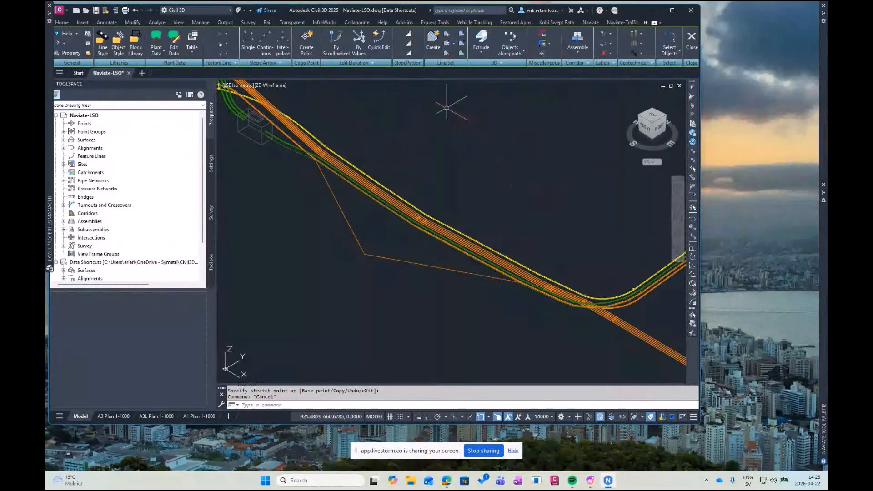
pyautogui.click(482, 52)
pyautogui.click(490, 81)
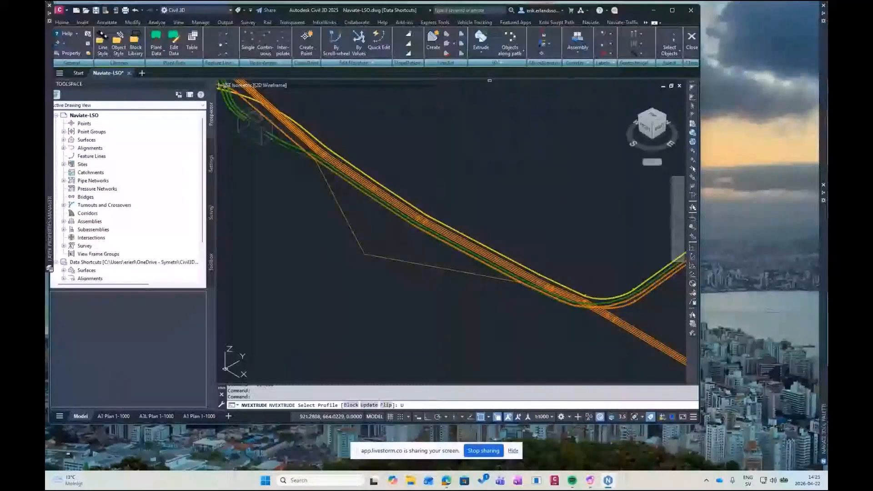
pyautogui.press('Return')
pyautogui.scroll(3, 338, 161)
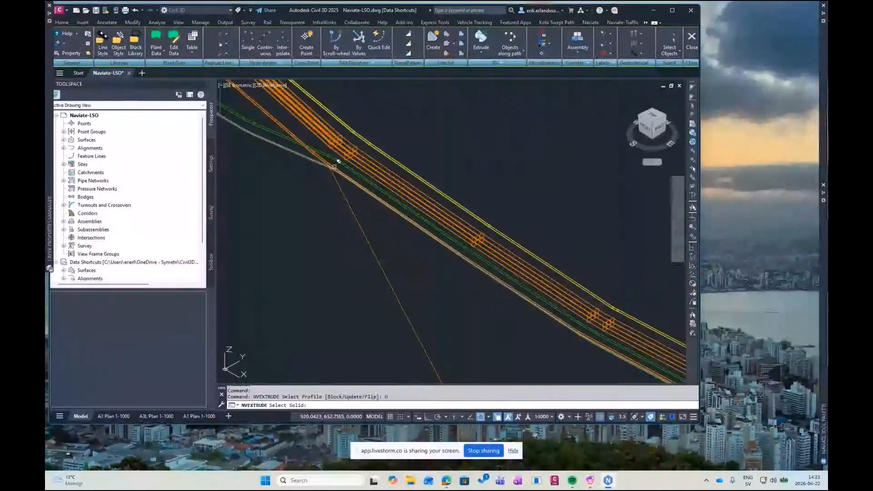
pyautogui.click(333, 165)
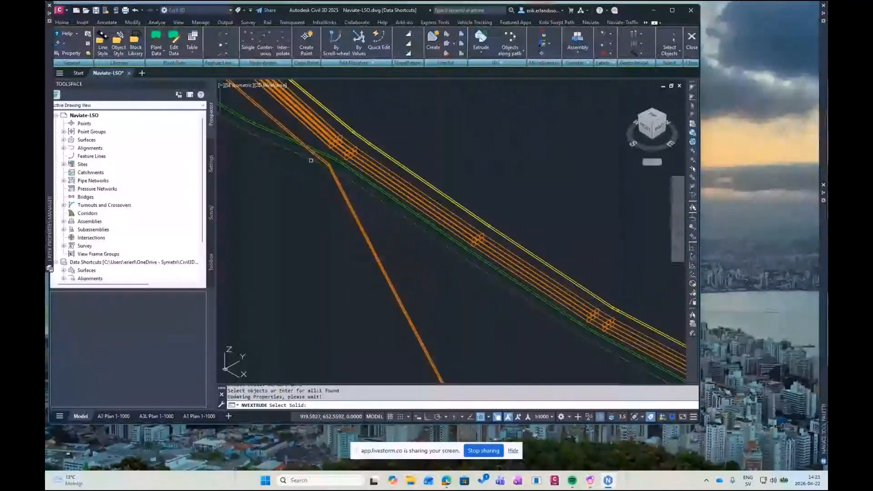
pyautogui.scroll(-5, 396, 175)
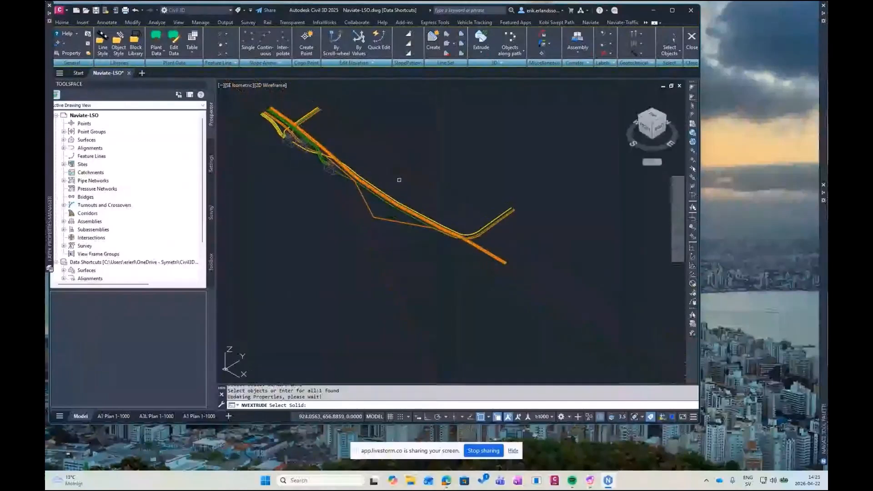
pyautogui.press('Escape')
# Select the entire upper 3D model and inspect the rerouted orange pipe and the lowered green pipe shaded in the Object Viewer
pyautogui.moveTo(553, 100); pyautogui.dragTo(248, 295)
pyautogui.rightClick(414, 281)
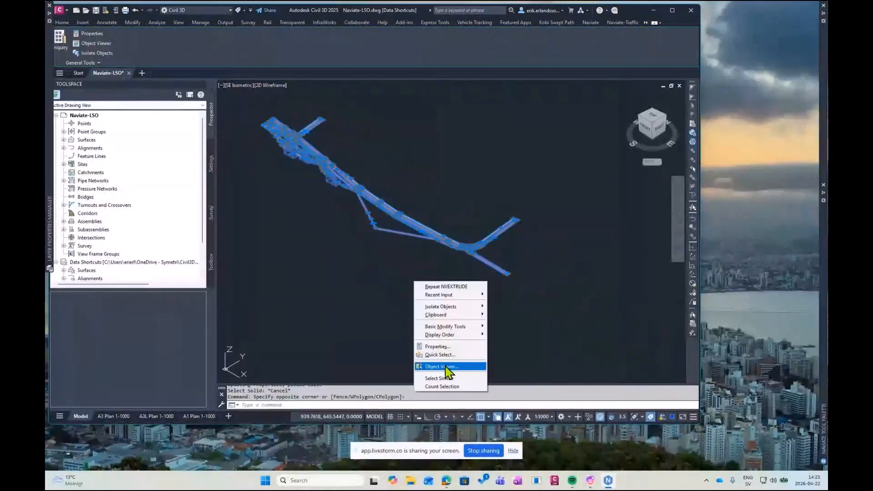
pyautogui.click(447, 367)
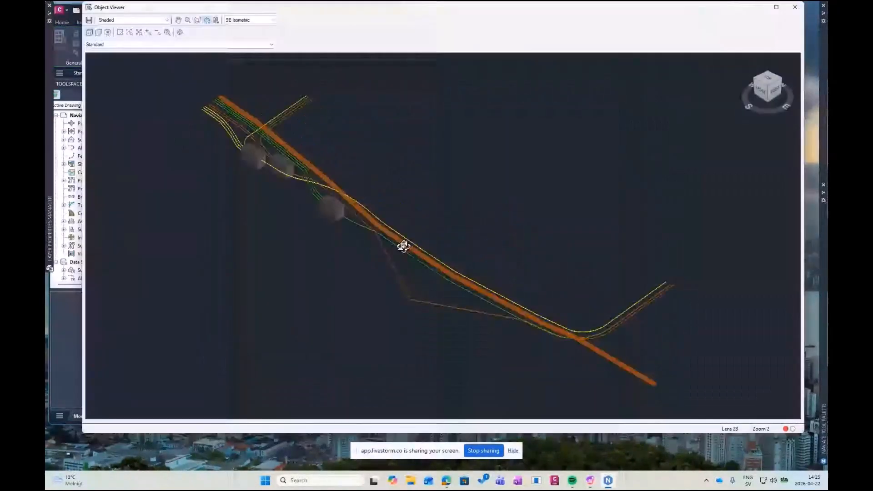
pyautogui.moveTo(404, 247); pyautogui.dragTo(505, 273)
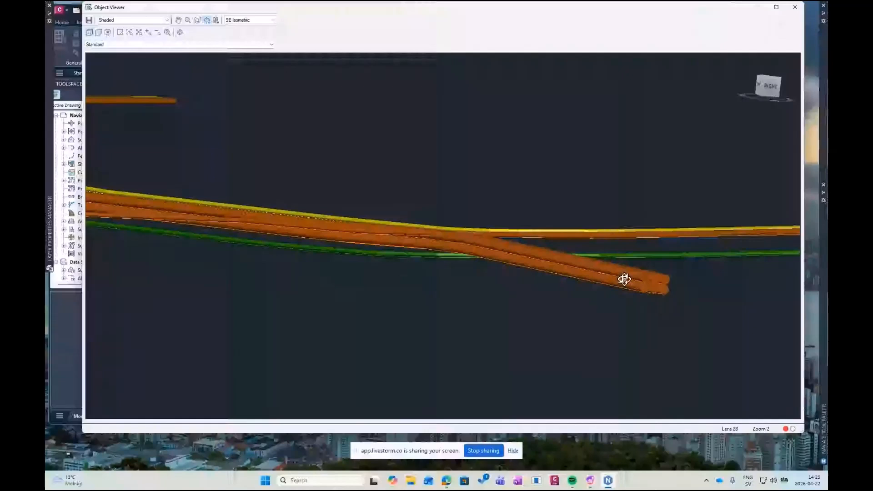
pyautogui.moveTo(625, 279); pyautogui.dragTo(360, 302)
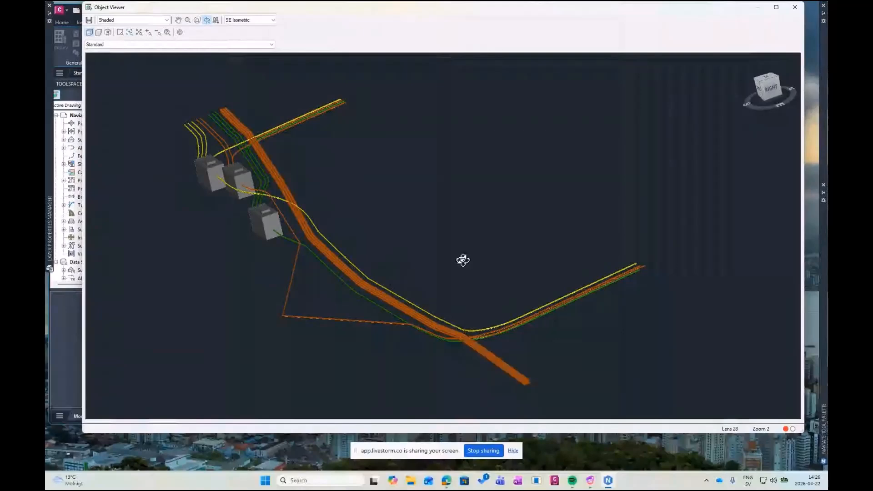
# Close the Object Viewer and return to the wireframe view of the rerouted model
pyautogui.press('Escape')
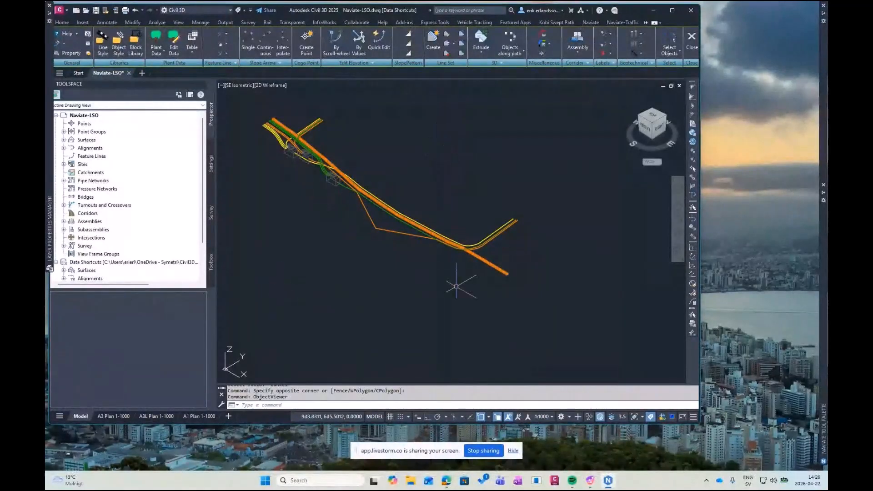
pyautogui.moveTo(364, 231); pyautogui.dragTo(374, 248, button='middle')
pyautogui.moveTo(377, 217); pyautogui.dragTo(377, 230, button='middle')
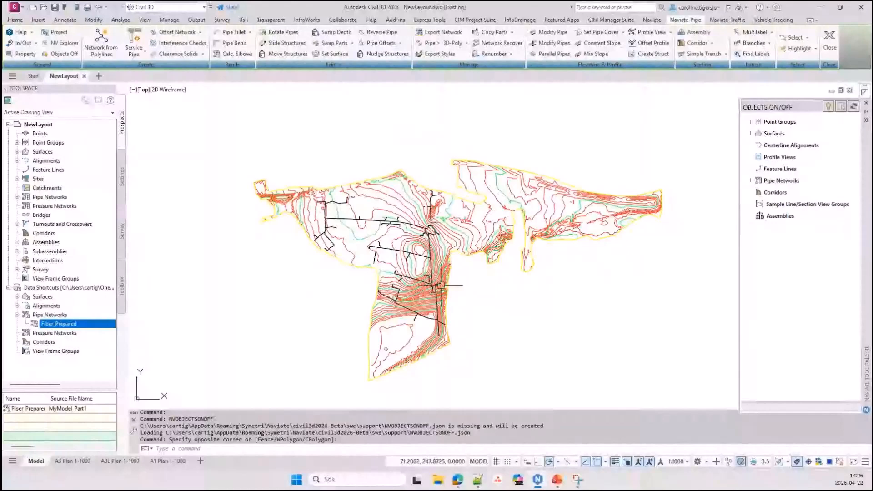
# Hide the contours of Surface5 in the NewLayout drawing with Naviate Objects On/Off
pyautogui.click(338, 222)
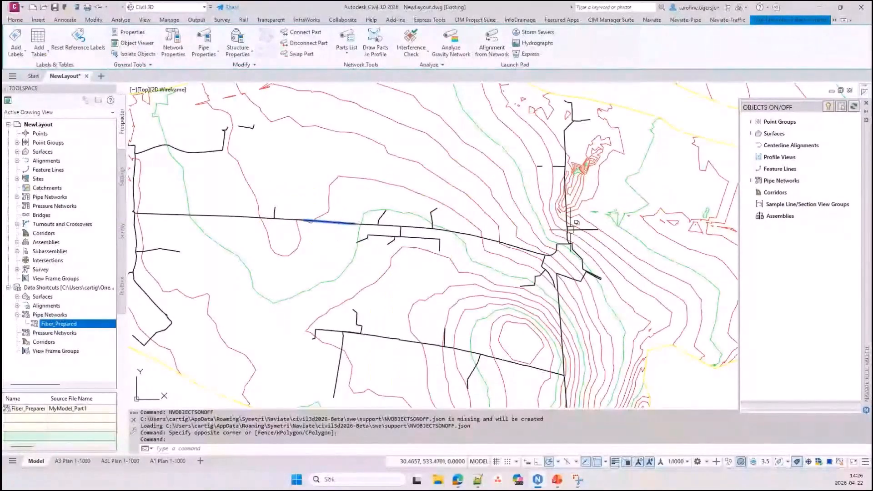
pyautogui.press('Escape')
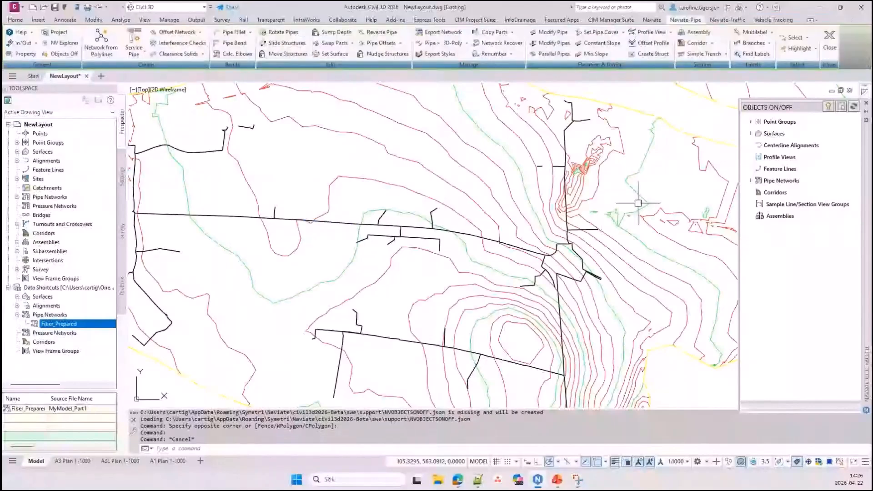
pyautogui.scroll(3, 638, 203)
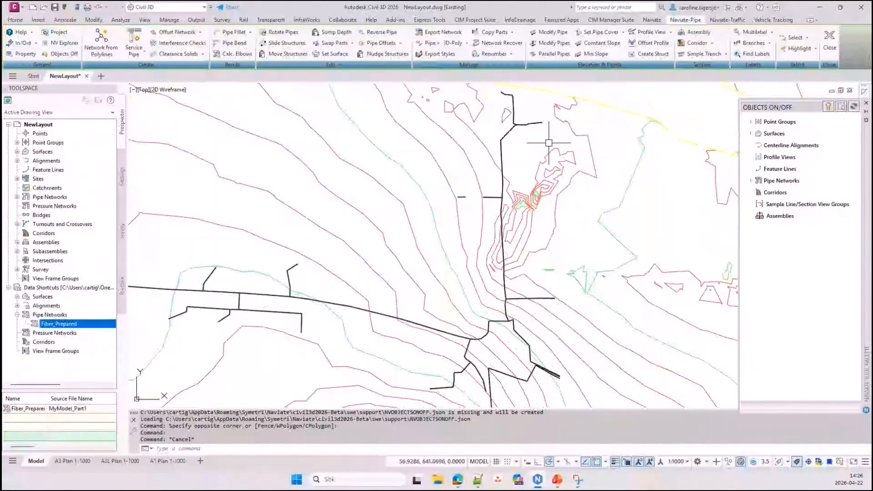
pyautogui.moveTo(549, 143); pyautogui.dragTo(489, 153, button='middle')
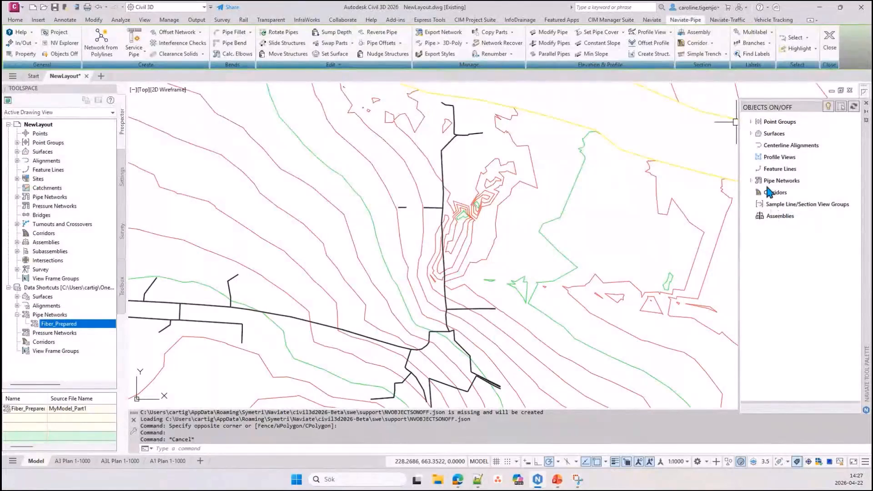
pyautogui.click(752, 134)
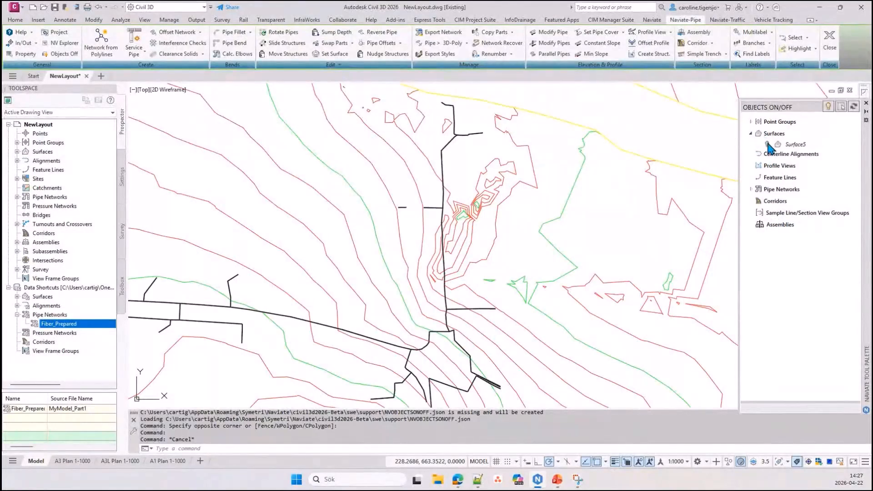
pyautogui.click(768, 145)
pyautogui.click(768, 145)
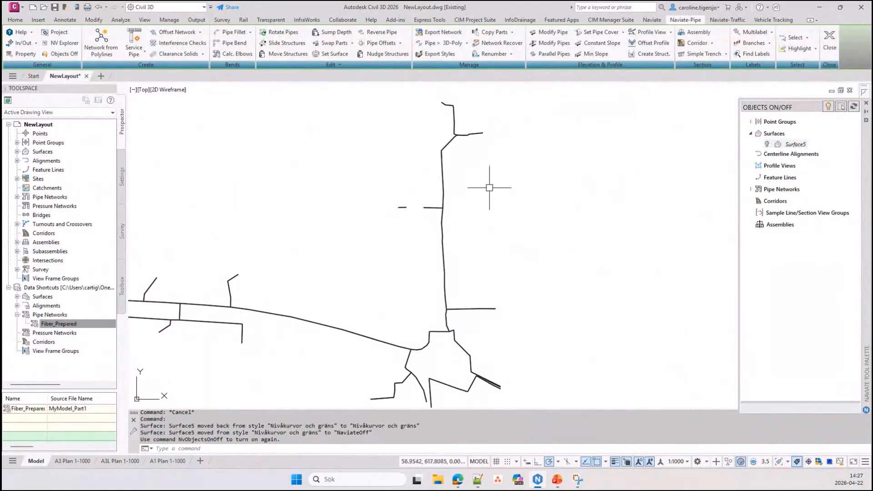
# Open the Naviate Object Explorer beside the NewLayout drawing
pyautogui.click(66, 46)
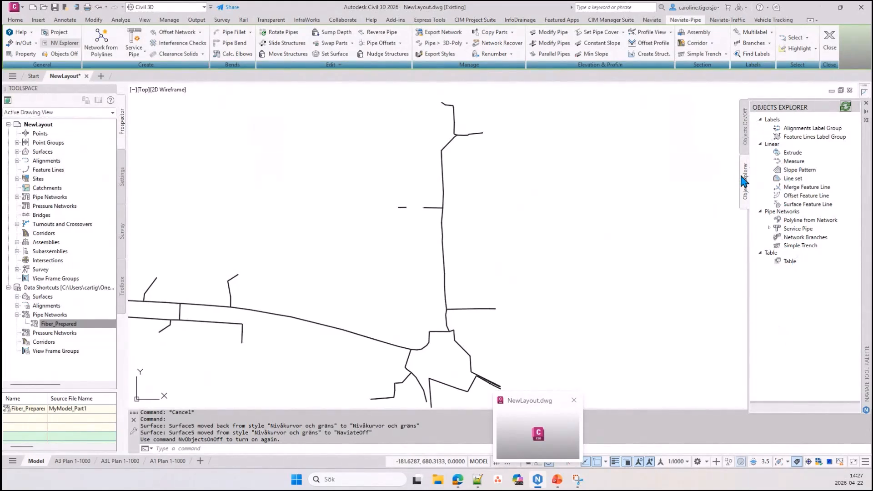
pyautogui.click(556, 248)
pyautogui.click(597, 199)
pyautogui.click(637, 207)
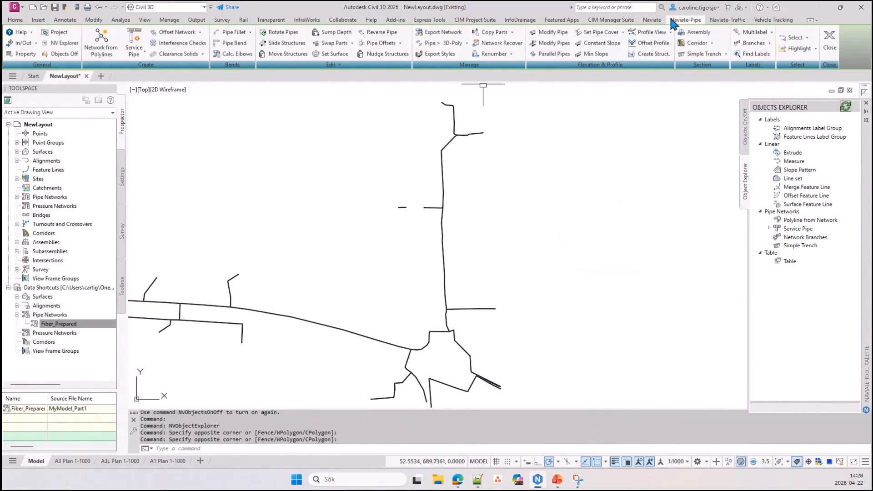
# Open the Naviate Property Data palette and review it alongside the Object Explorer and Objects On/Off palettes
pyautogui.click(652, 20)
pyautogui.click(93, 45)
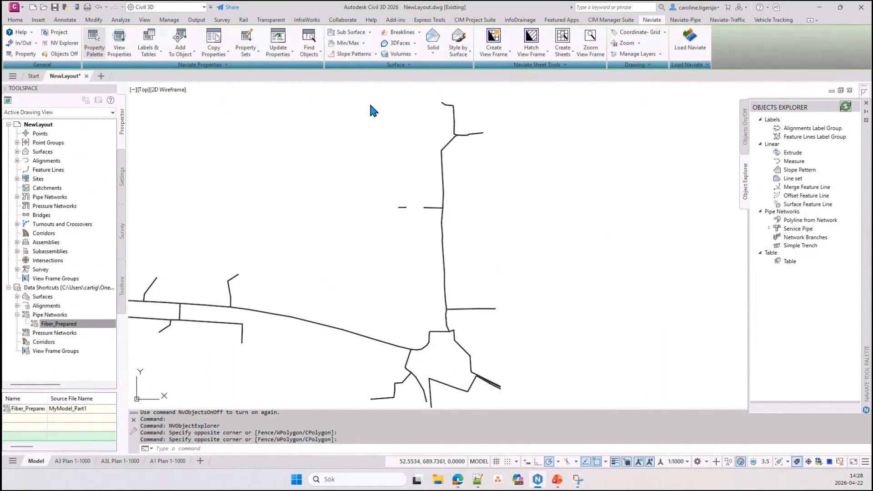
pyautogui.click(744, 183)
pyautogui.click(743, 218)
pyautogui.click(745, 189)
pyautogui.click(746, 142)
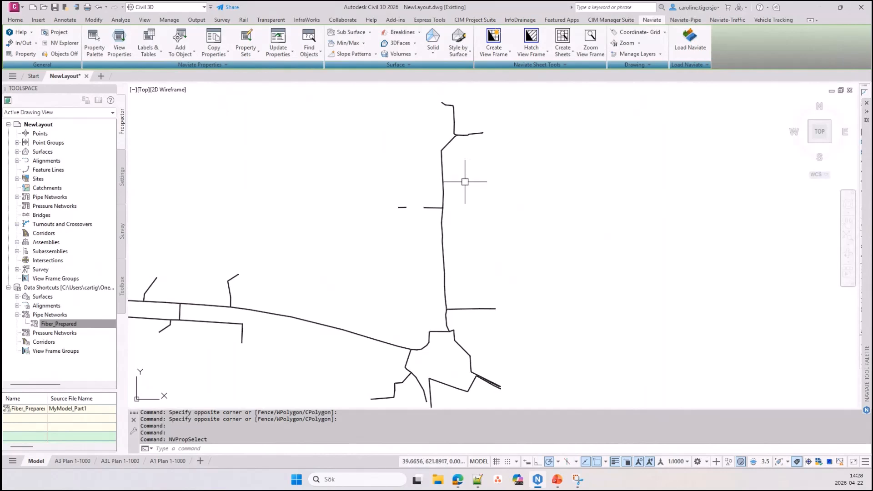
# Create a centerline alignment named Stom with the next counter, using the alignment label set Do not show
pyautogui.click(15, 20)
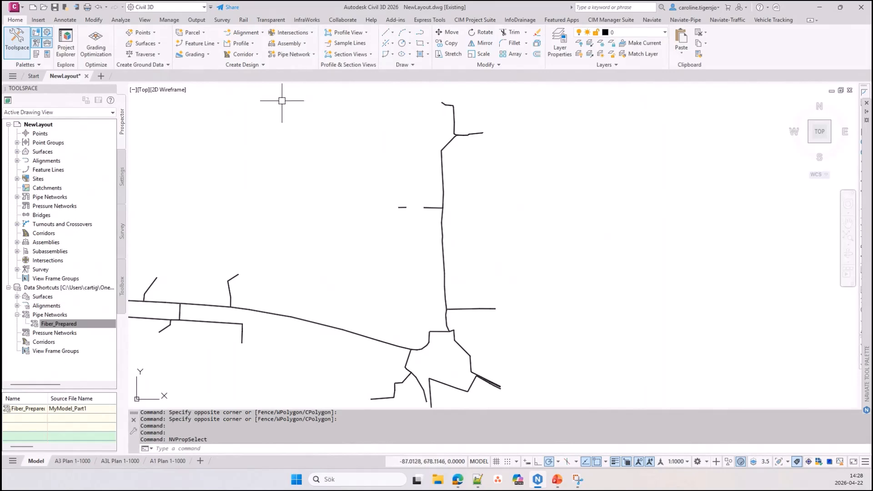
pyautogui.click(245, 32)
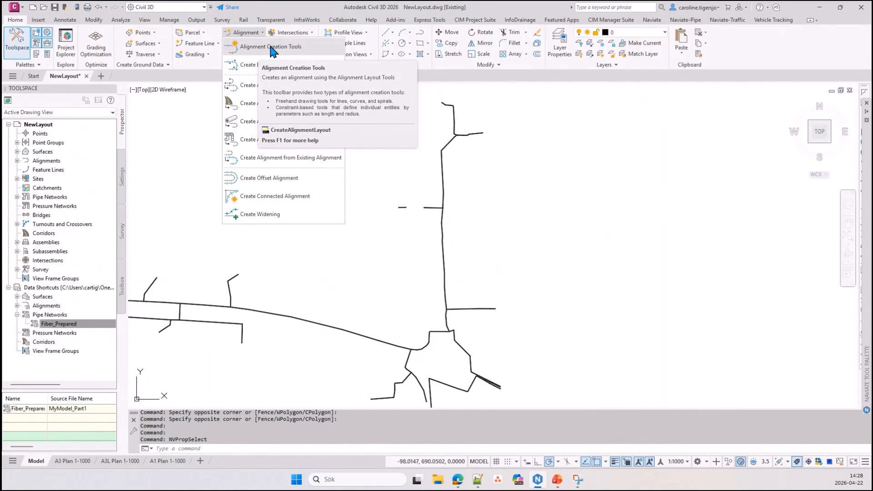
pyautogui.click(272, 49)
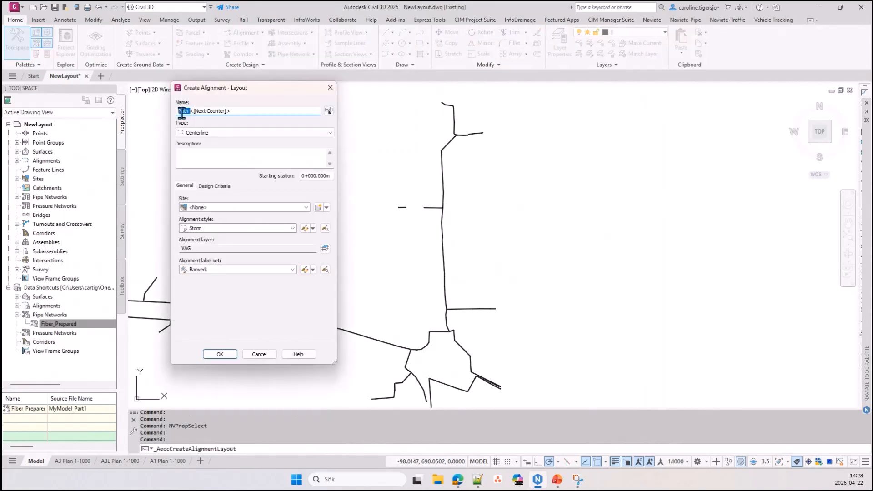
pyautogui.write('Stom')
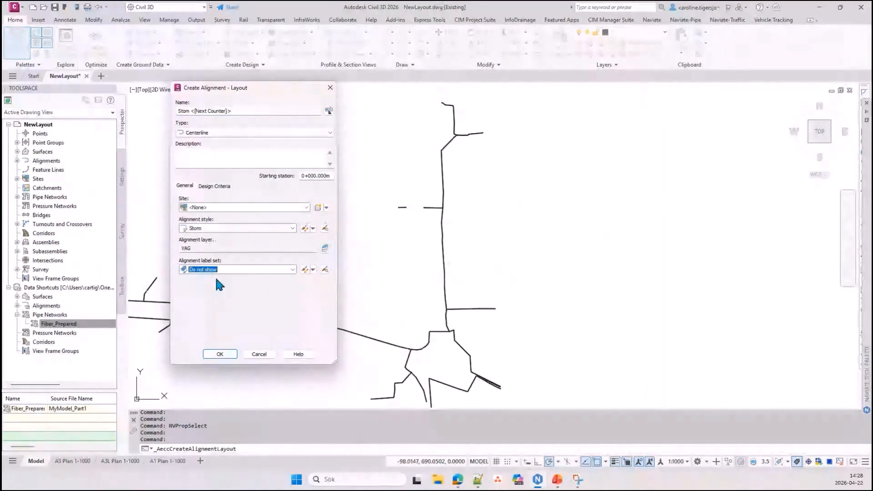
pyautogui.press('Return')
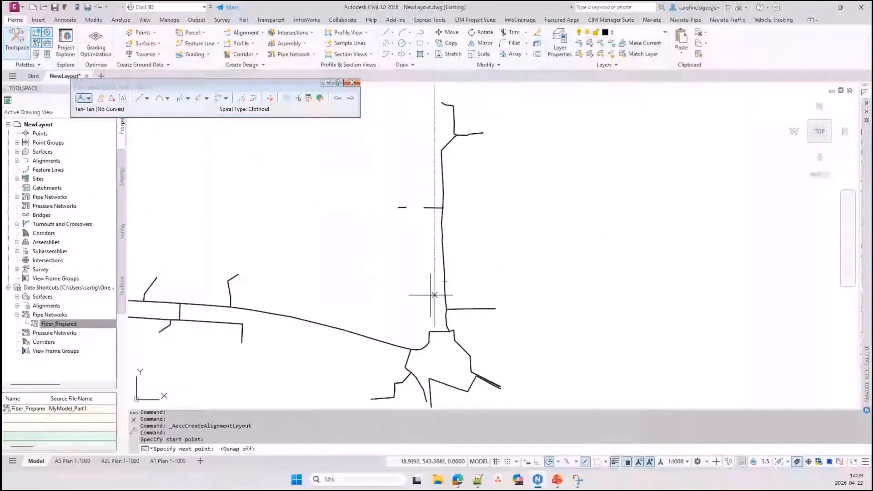
# Draw the alignment with curve-free tangents along the west side of the north-south pipe run, jogging west around the short branch pipe
pyautogui.scroll(4, 433, 296)
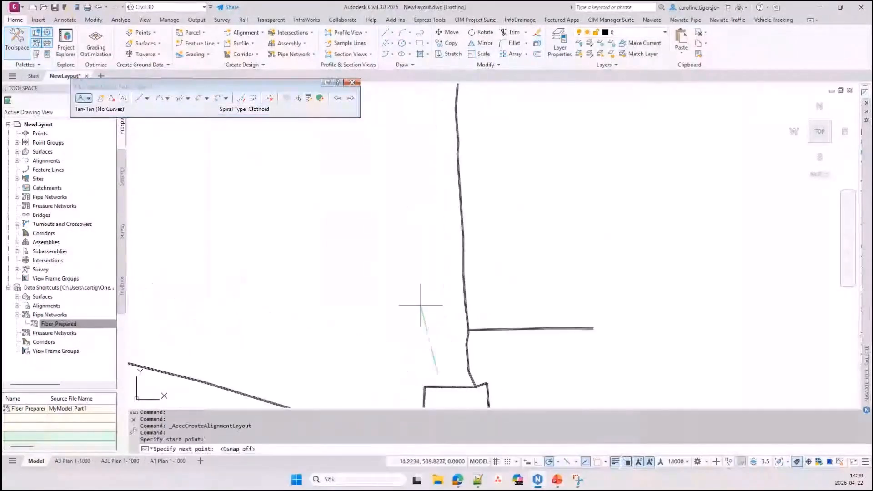
pyautogui.click(419, 296)
pyautogui.click(418, 182)
pyautogui.moveTo(418, 145); pyautogui.dragTo(400, 258, button='middle')
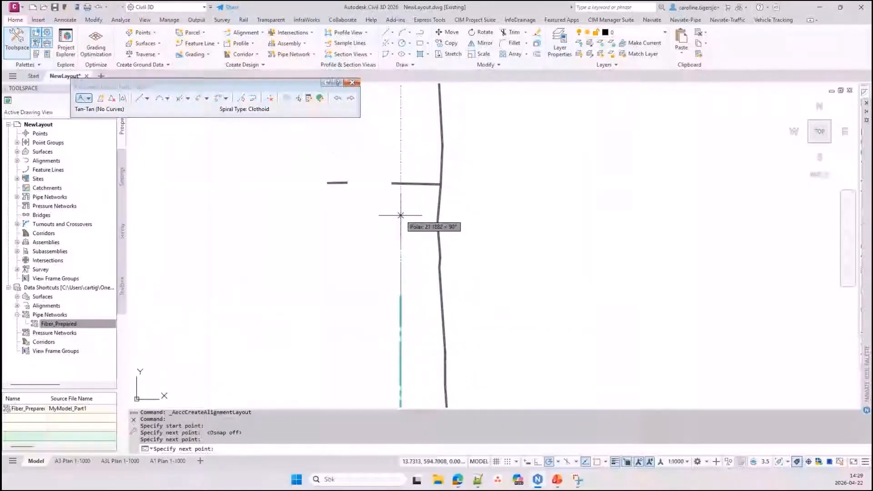
pyautogui.click(401, 199)
pyautogui.click(370, 181)
pyautogui.click(370, 146)
pyautogui.moveTo(370, 146); pyautogui.dragTo(361, 228, button='middle')
pyautogui.click(403, 185)
pyautogui.click(403, 108)
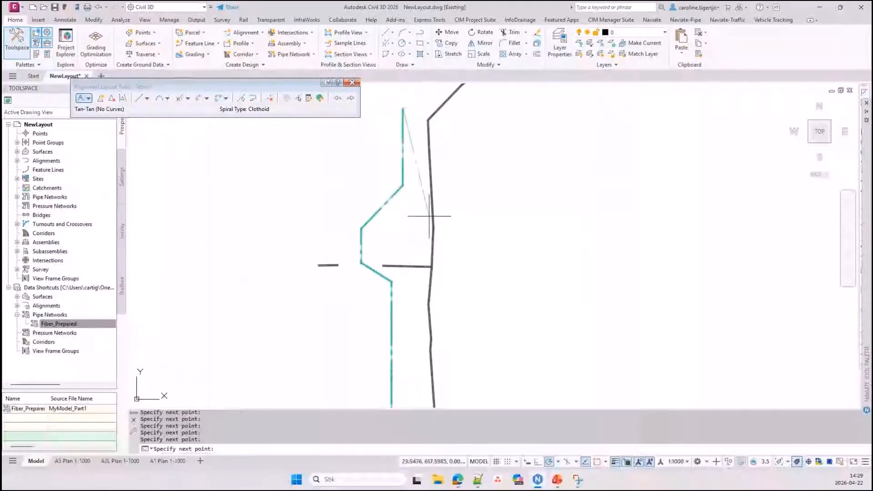
pyautogui.press('Return')
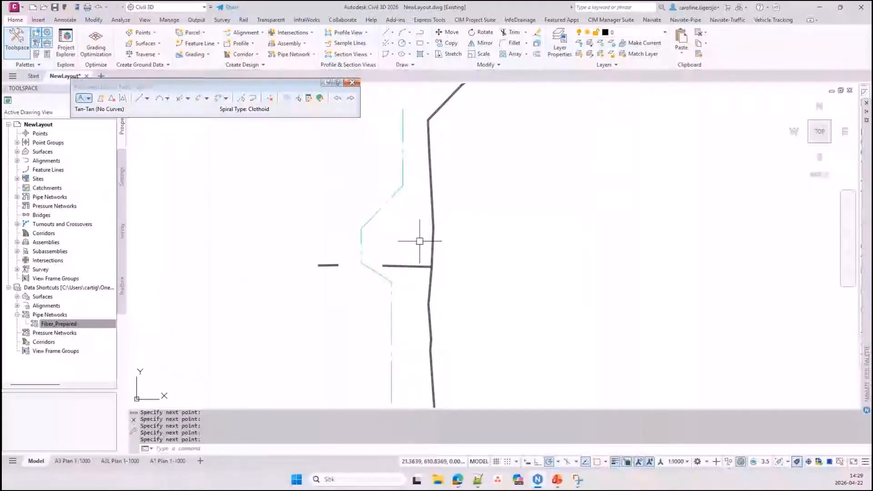
# Create one offset alignment on each side of the new centerline alignment, both at an incremental offset of 0.3 m
pyautogui.moveTo(388, 346); pyautogui.dragTo(388, 301, button='middle')
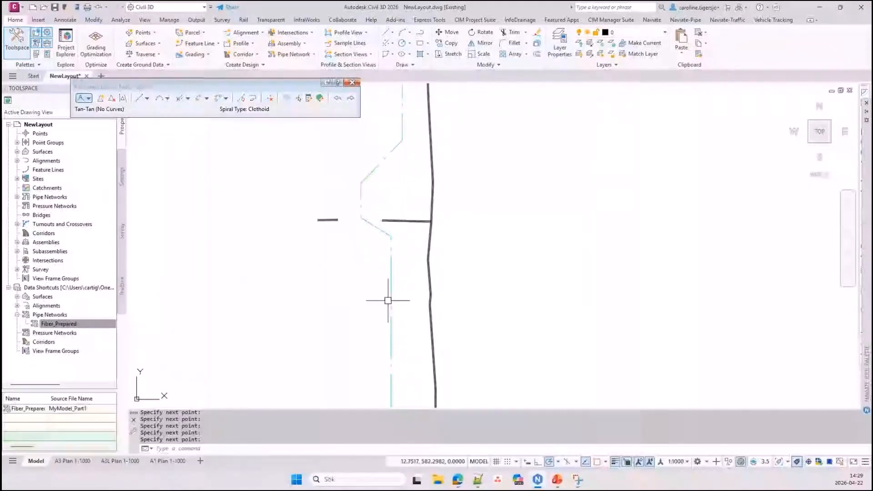
pyautogui.click(391, 340)
pyautogui.scroll(4, 392, 224)
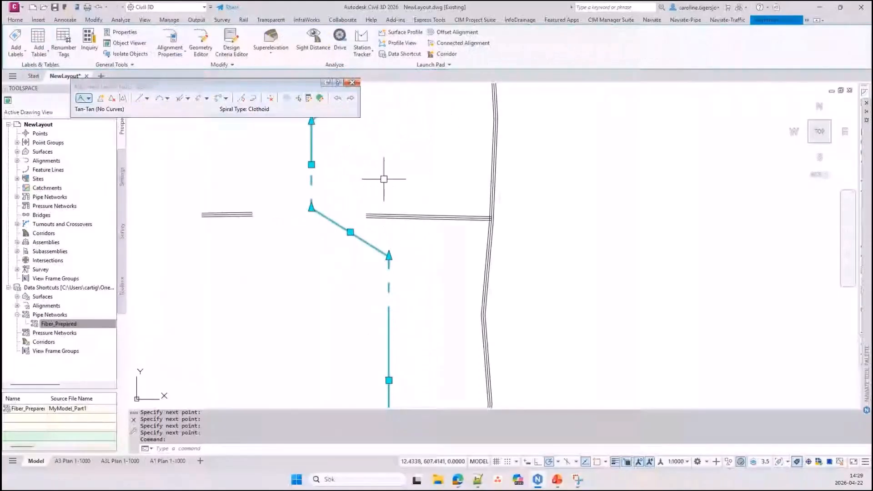
pyautogui.click(450, 34)
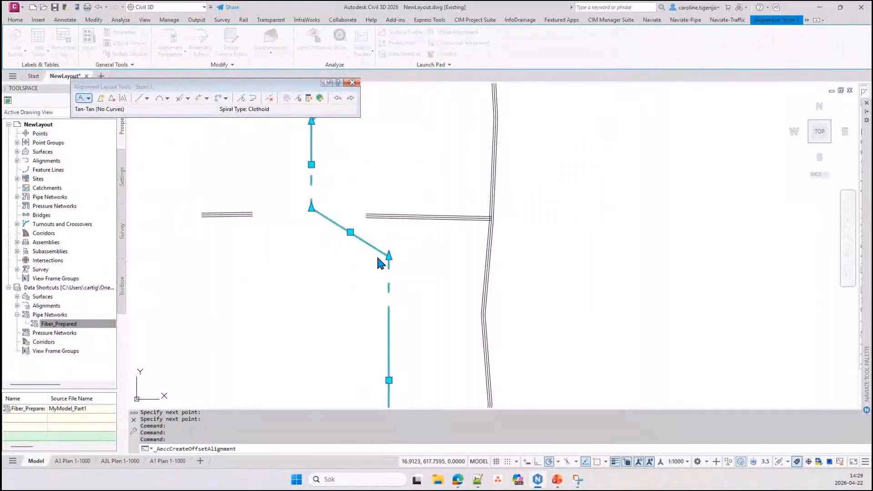
pyautogui.moveTo(264, 108); pyautogui.dragTo(543, 57)
pyautogui.moveTo(502, 193); pyautogui.dragTo(429, 193)
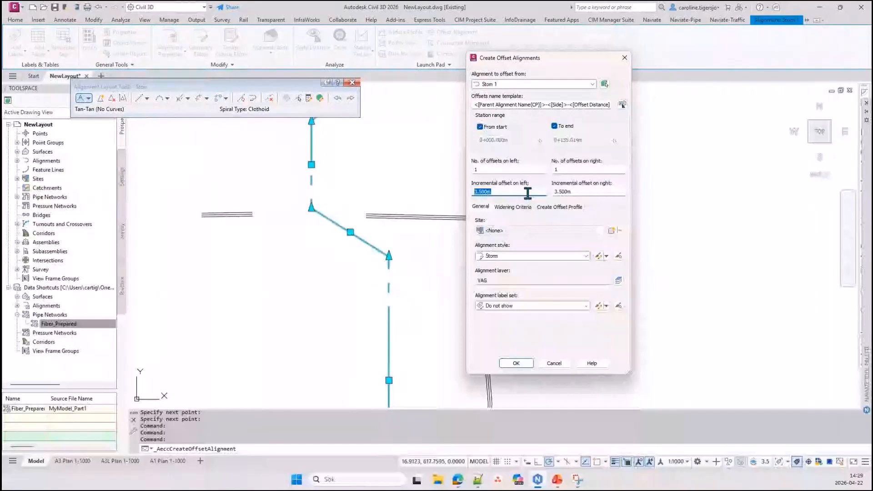
pyautogui.write('0.3')
pyautogui.click(556, 193)
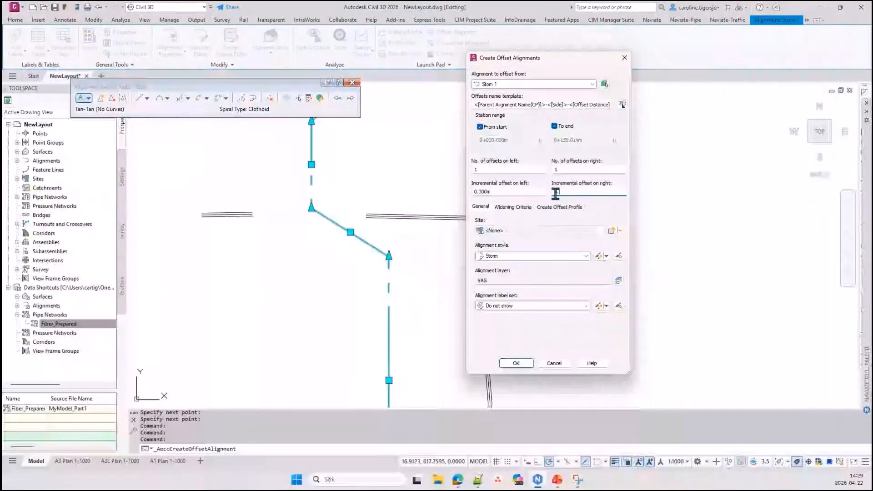
pyautogui.write('0.3')
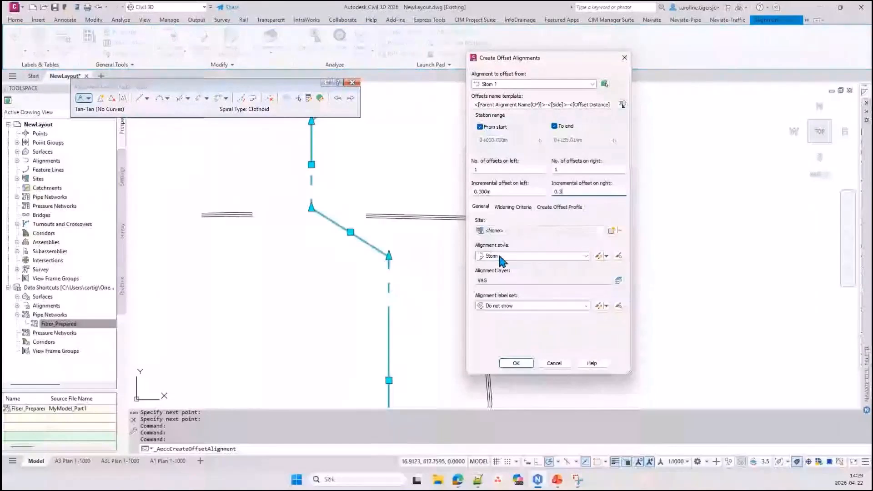
pyautogui.click(516, 364)
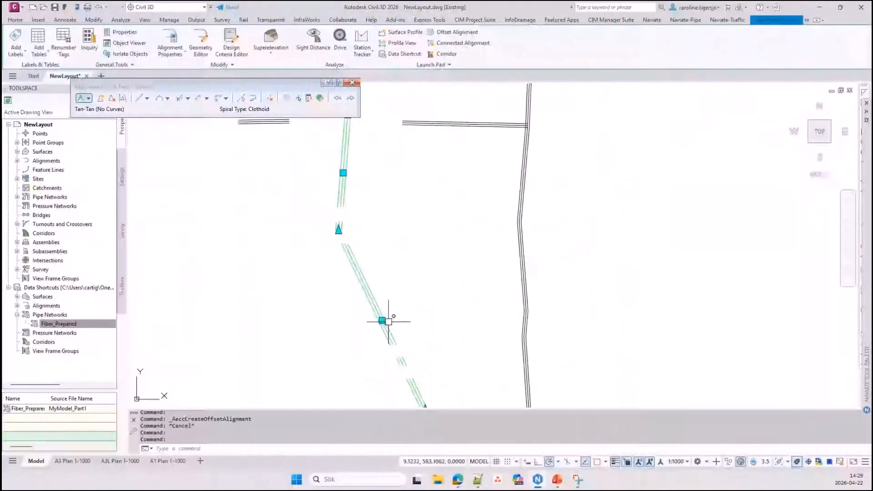
# Stretch the middle alignment's grips to reshape its route together with the two parallel offsets
pyautogui.moveTo(389, 322); pyautogui.dragTo(365, 189, button='middle')
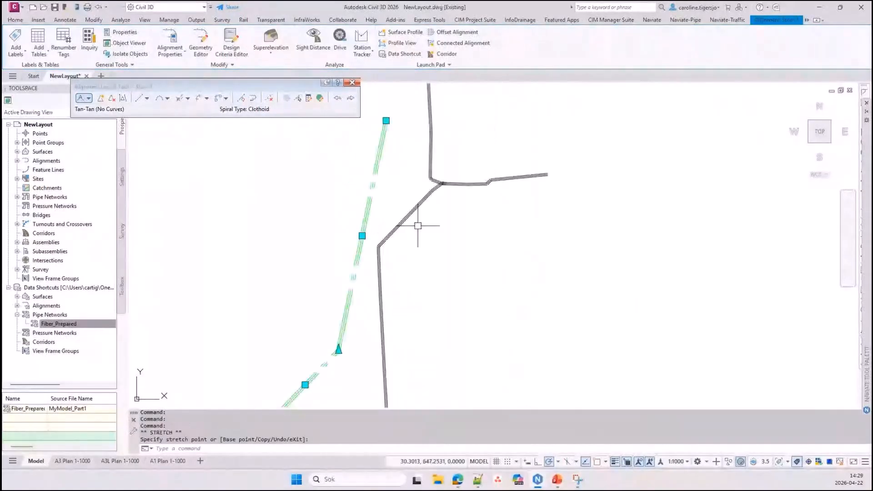
pyautogui.moveTo(407, 150); pyautogui.dragTo(380, 237, button='middle')
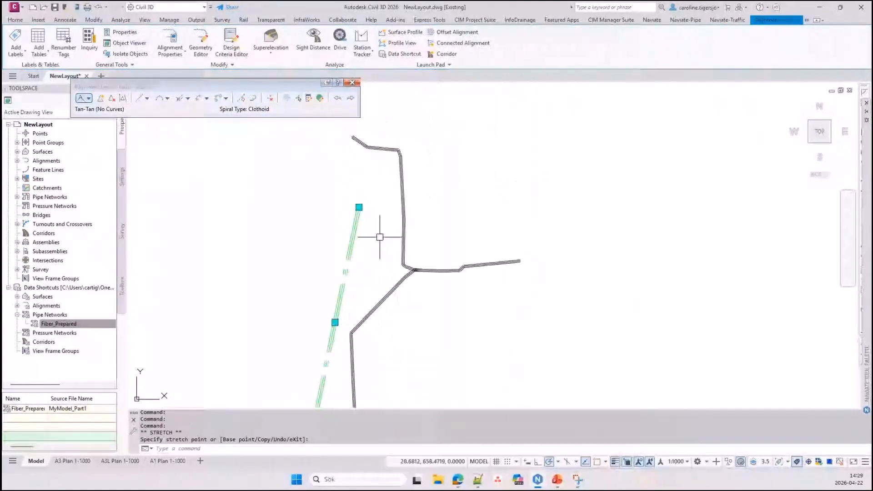
pyautogui.press('Escape')
# Extend the centerline alignment from its snapped northern endpoint with curve-free tangents, looping around the north-west end of the existing pipe run
pyautogui.scroll(2, 369, 214)
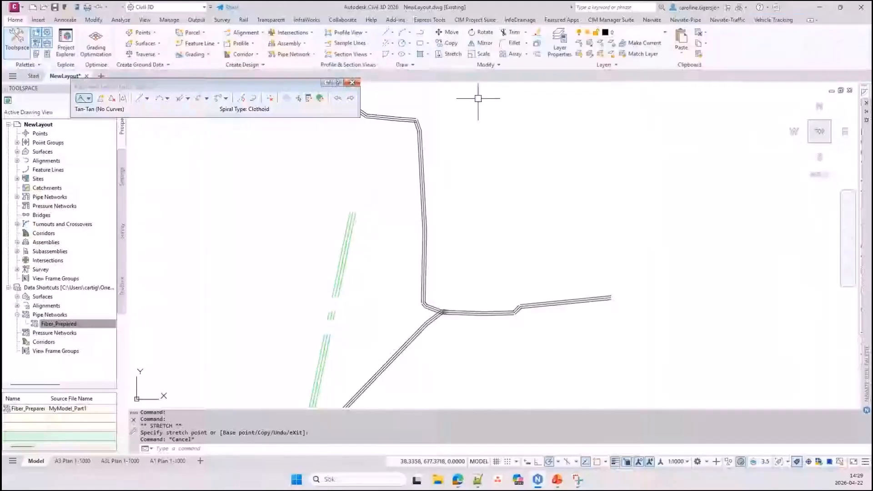
pyautogui.click(81, 99)
pyautogui.press('F3')
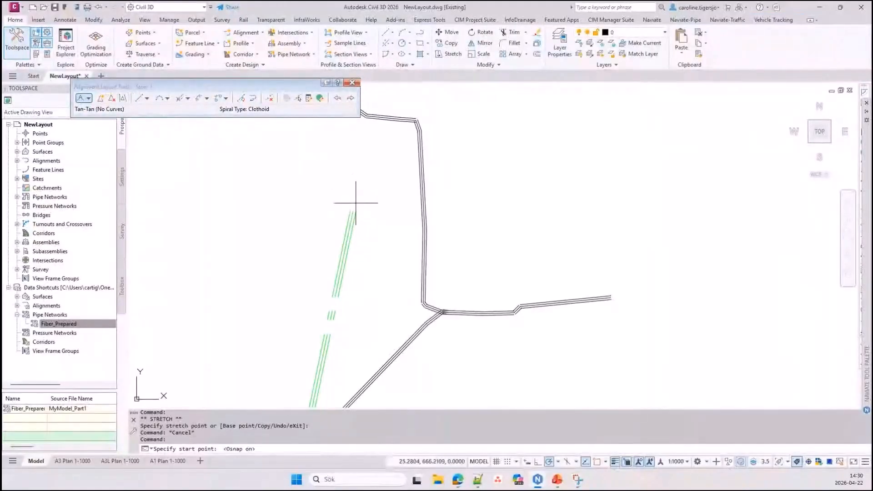
pyautogui.scroll(2, 354, 200)
pyautogui.click(353, 214)
pyautogui.scroll(-2, 389, 118)
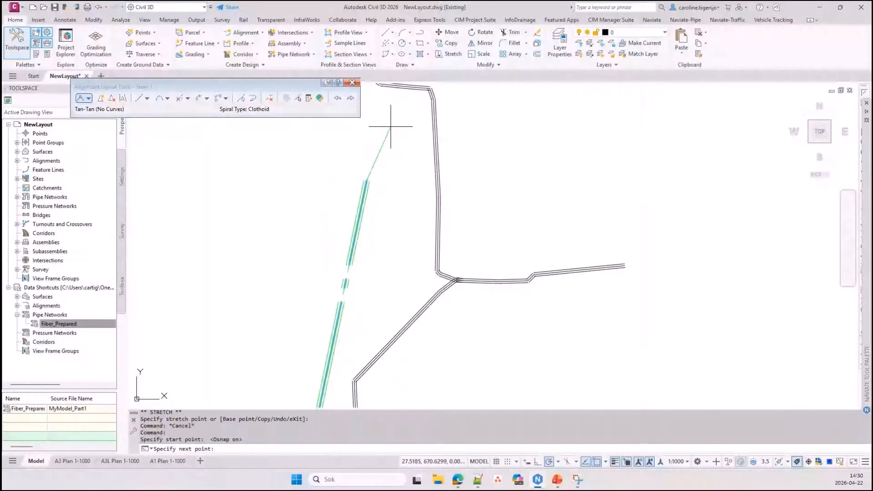
pyautogui.scroll(-4, 409, 198)
pyautogui.press('Return')
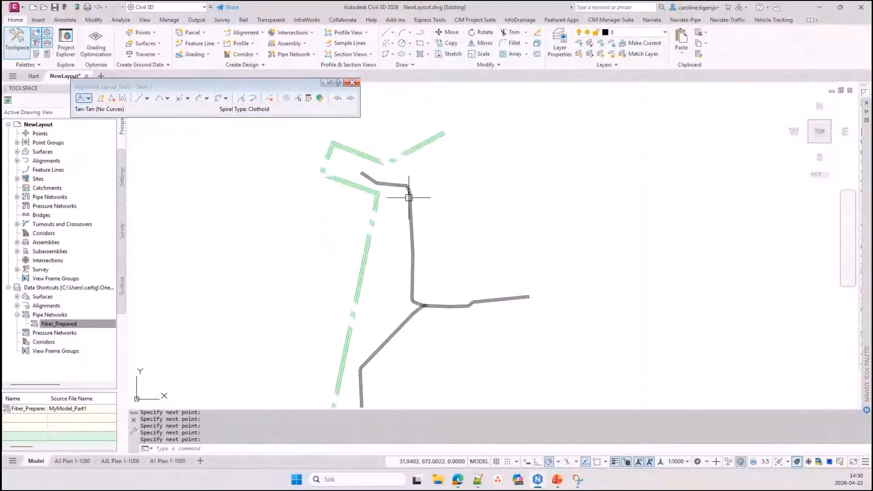
pyautogui.moveTo(409, 197)
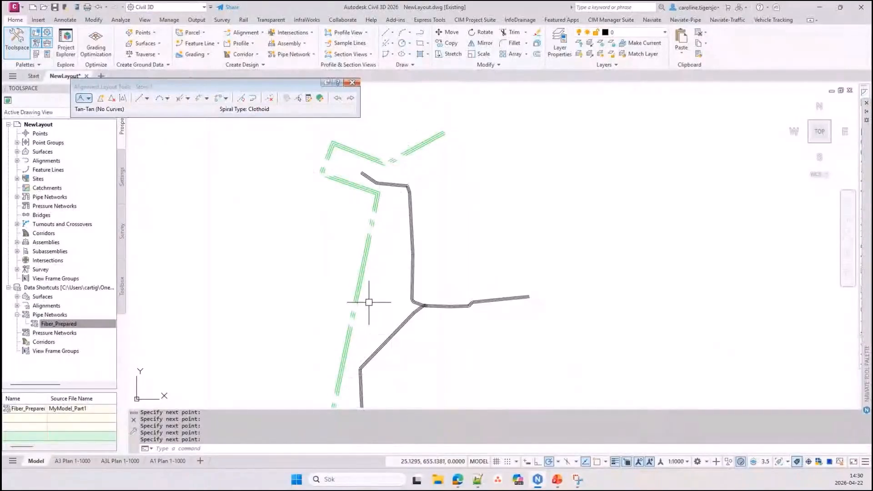
# Create one offset alignment on the left of the centerline alignment and none on the right, at 1 m, in the Water style
pyautogui.click(352, 83)
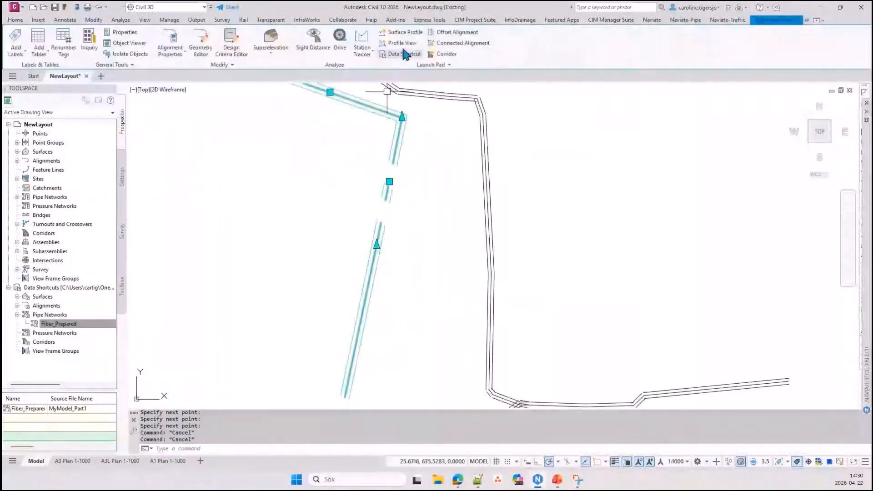
pyautogui.click(457, 32)
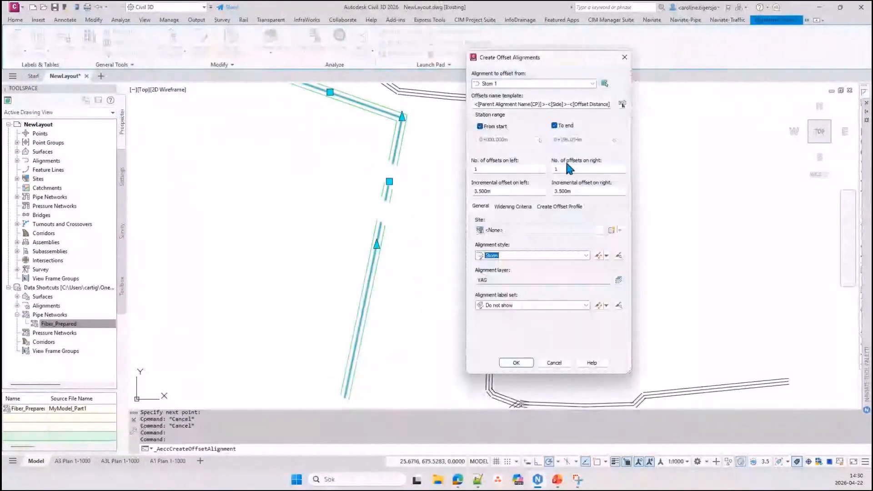
pyautogui.doubleClick(596, 171)
pyautogui.write('0')
pyautogui.click(482, 169)
pyautogui.doubleClick(506, 190)
pyautogui.write('1')
pyautogui.click(510, 255)
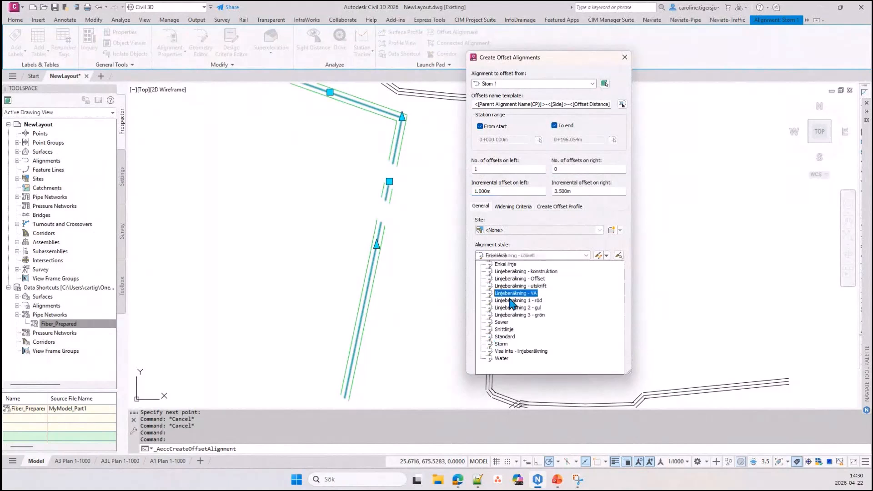
pyautogui.click(508, 356)
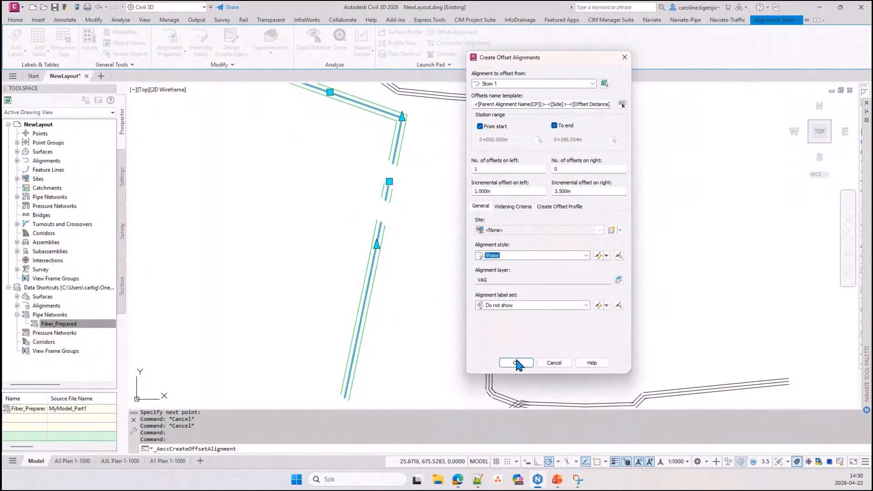
pyautogui.click(514, 364)
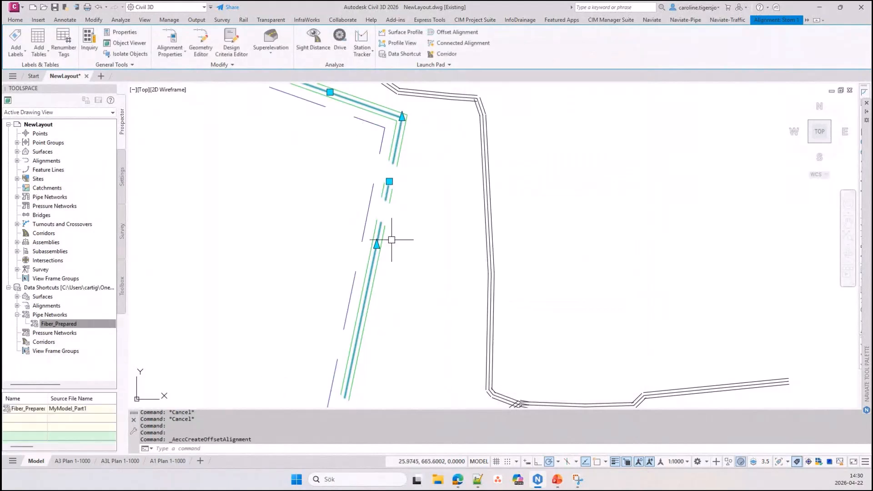
pyautogui.press('Escape')
# Stretch the centerline alignment's corner vertex near the pipe run's north-west end to the south-west, then select the parallel alignments to compare them
pyautogui.click(398, 126)
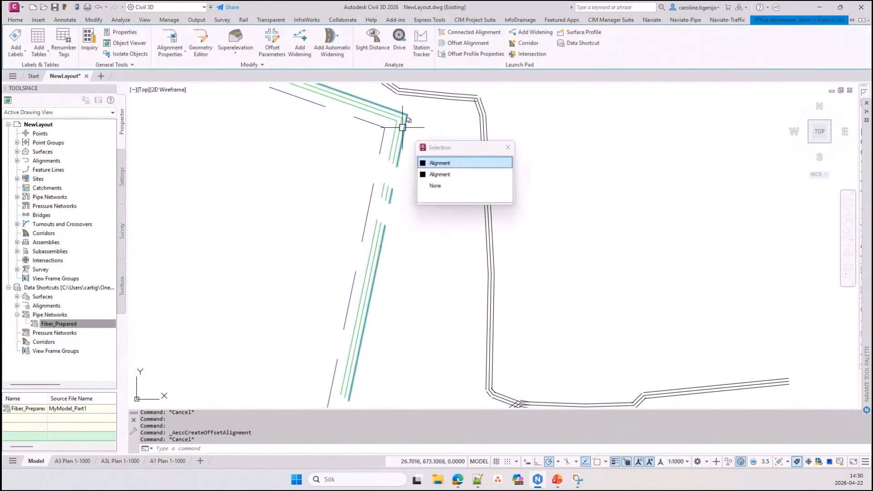
pyautogui.click(445, 175)
pyautogui.click(403, 118)
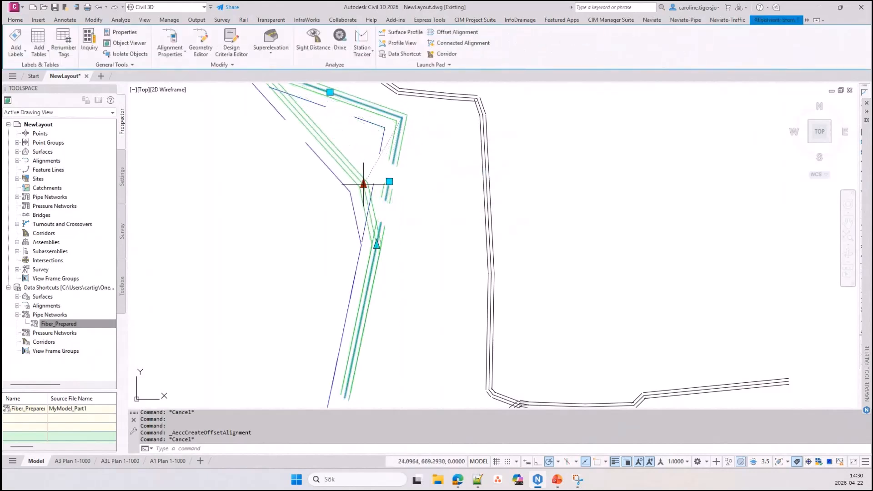
pyautogui.click(347, 156)
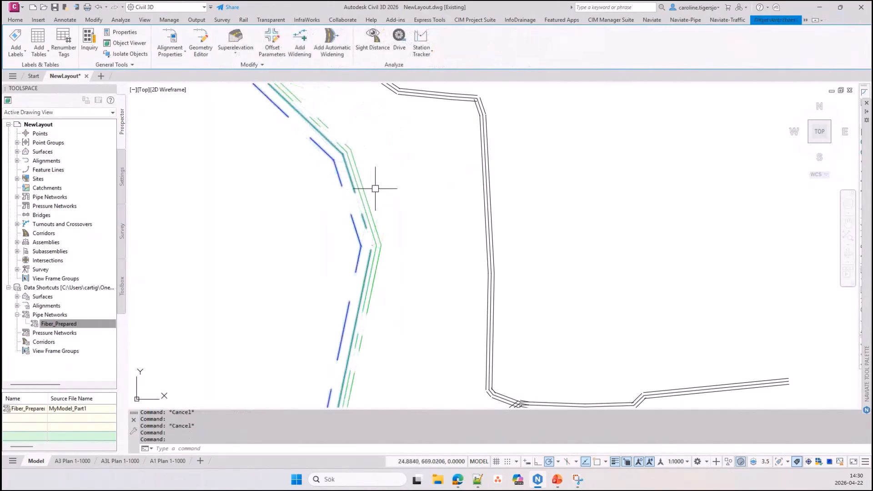
pyautogui.scroll(3, 335, 143)
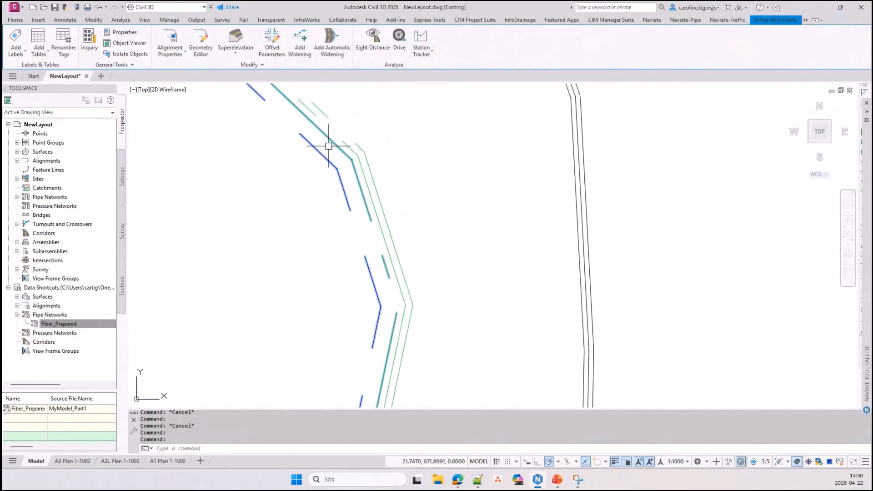
pyautogui.click(380, 180)
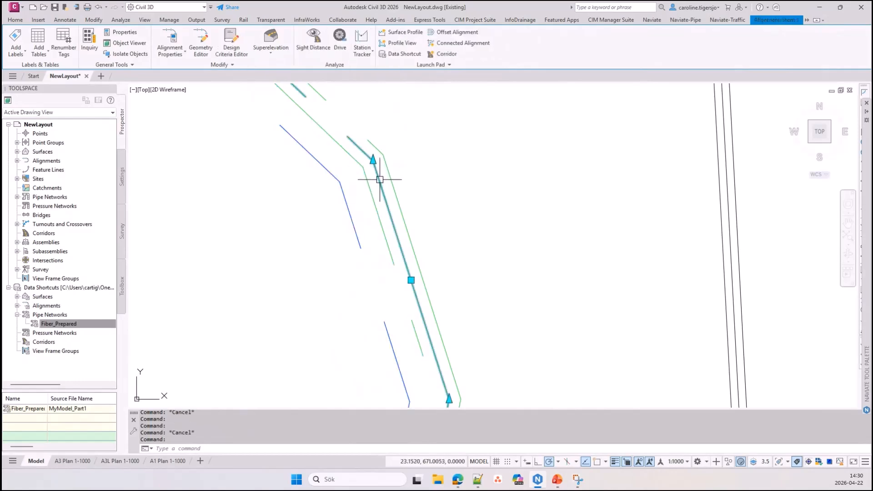
pyautogui.click(370, 189)
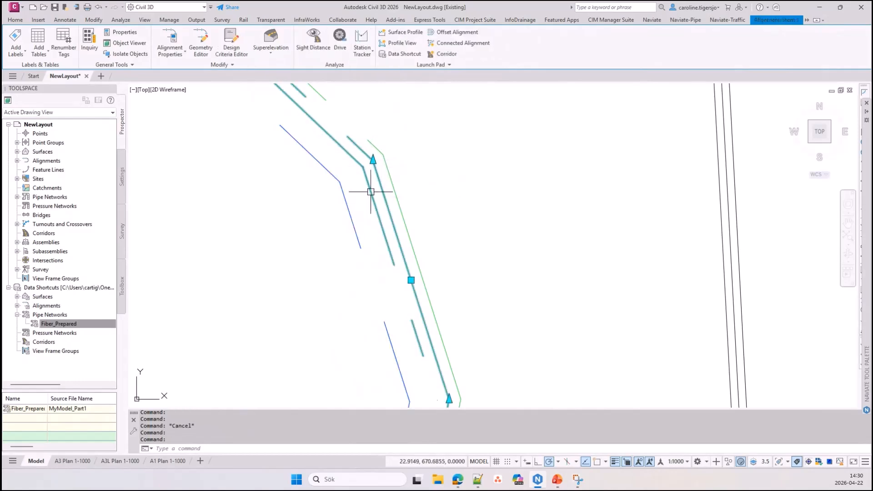
pyautogui.scroll(-4, 319, 285)
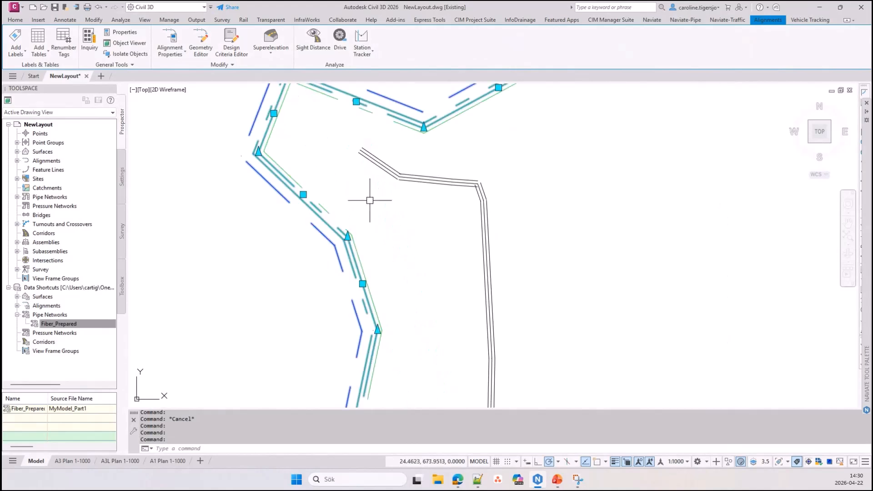
# Stretch the same corner vertex of the centerline alignment north-east again, restoring the sharp corner west of the pipe run
pyautogui.scroll(4, 351, 235)
pyautogui.moveTo(346, 237); pyautogui.dragTo(450, 177)
pyautogui.scroll(-4, 400, 248)
pyautogui.press('Escape')
pyautogui.scroll(-2, 338, 246)
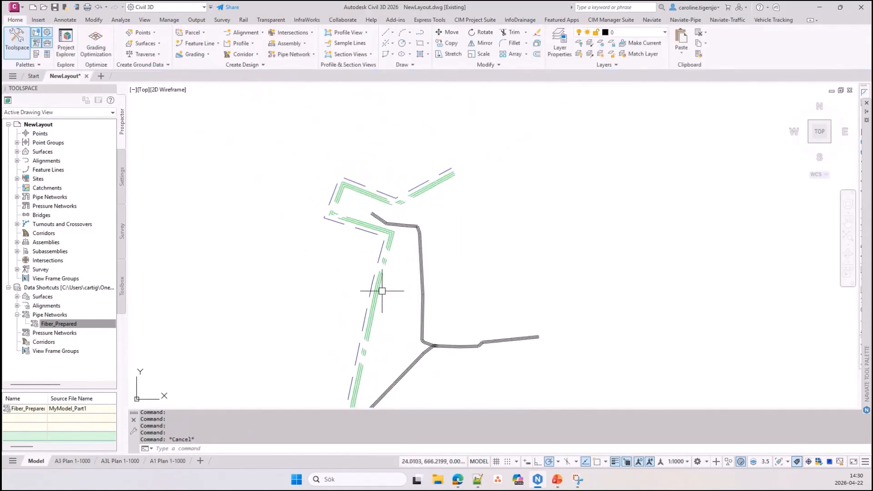
pyautogui.moveTo(382, 291); pyautogui.dragTo(383, 232, button='middle')
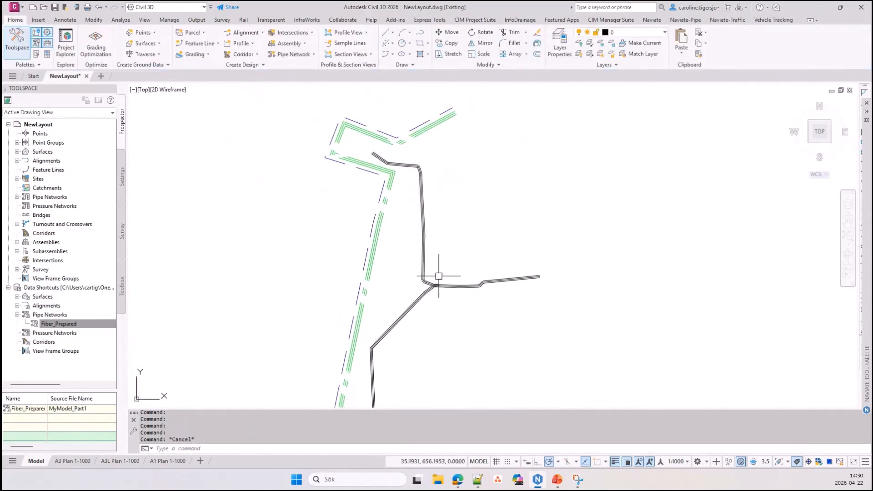
# Create a surface profile for the centerline alignment and place its profile view in the empty area east of the plan
pyautogui.scroll(2, 384, 198)
pyautogui.scroll(2, 384, 198)
pyautogui.click(389, 200)
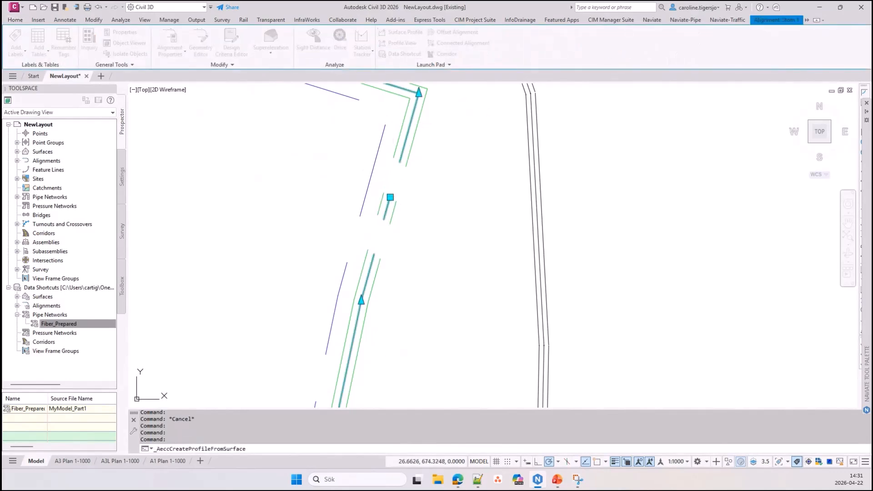
pyautogui.moveTo(404, 29); pyautogui.dragTo(422, 18)
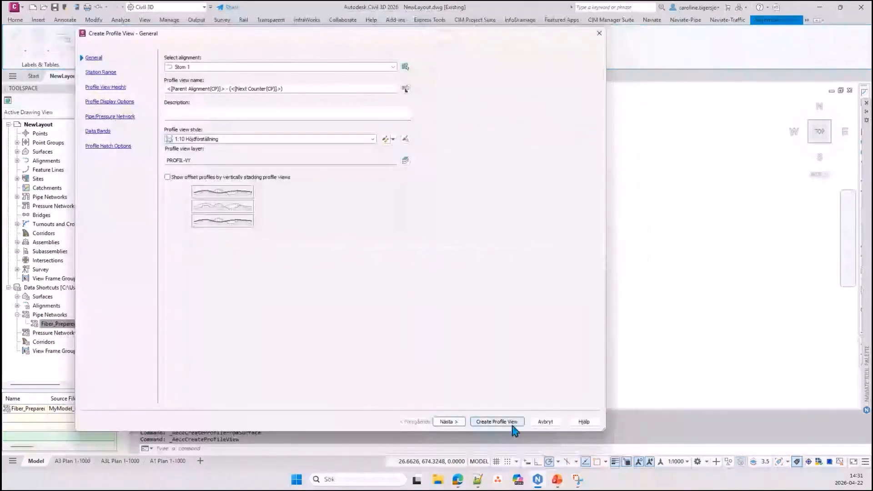
pyautogui.click(497, 422)
pyautogui.click(476, 226)
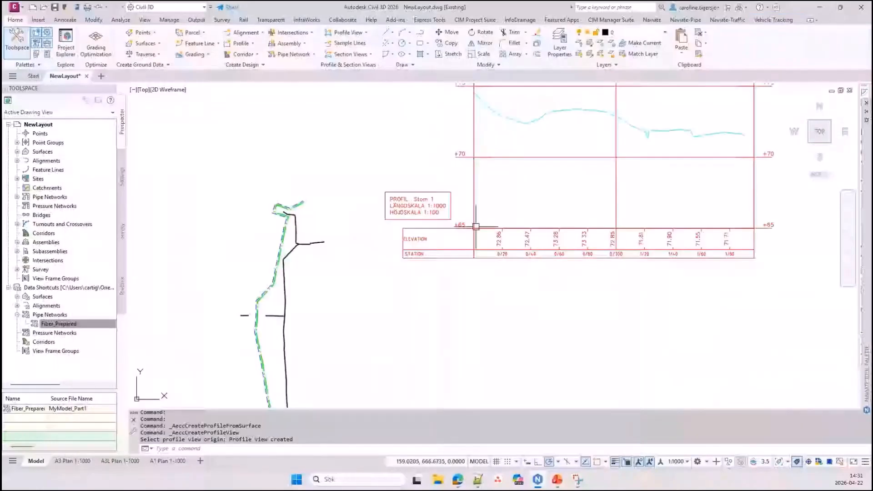
pyautogui.moveTo(544, 185); pyautogui.dragTo(529, 240, button='middle')
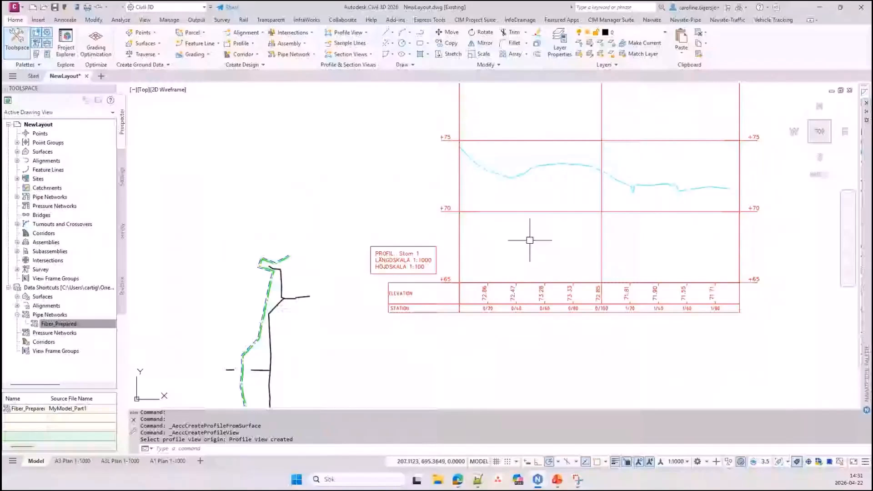
pyautogui.moveTo(530, 240); pyautogui.dragTo(520, 277, button='middle')
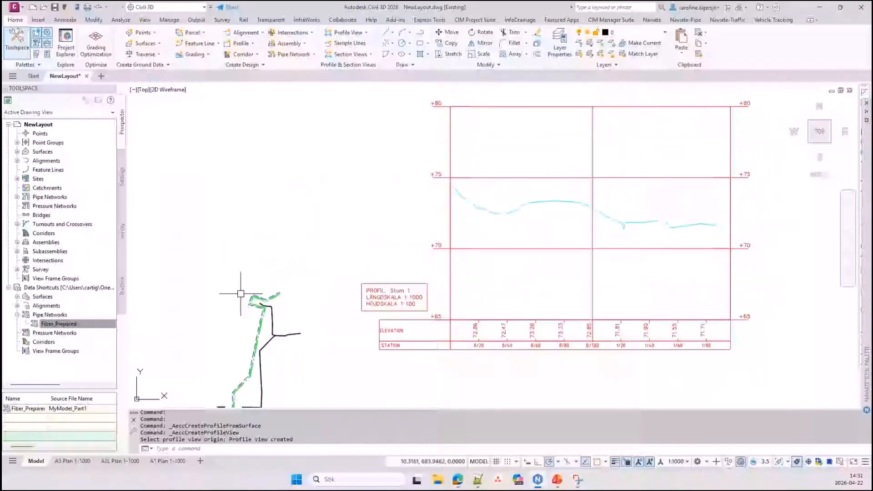
# Draw a layout profile with tangents below the ground line in the profile view, descending from about +72 to about +70.5
pyautogui.click(486, 108)
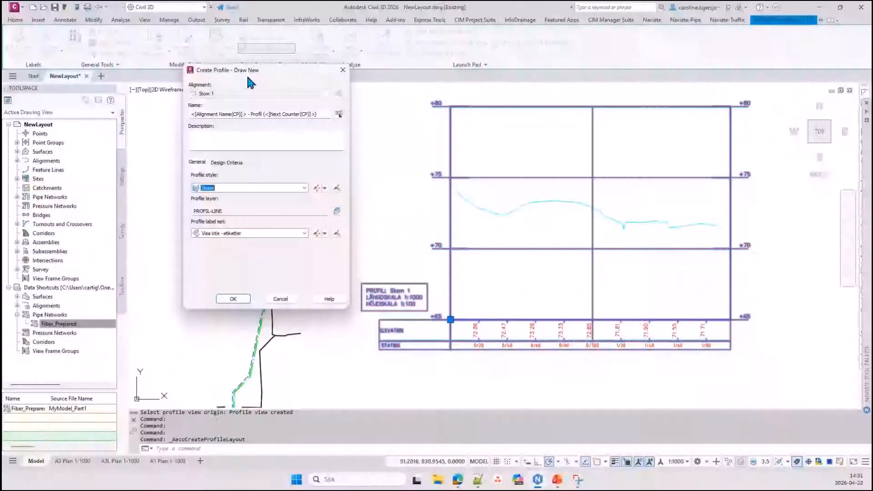
pyautogui.click(234, 299)
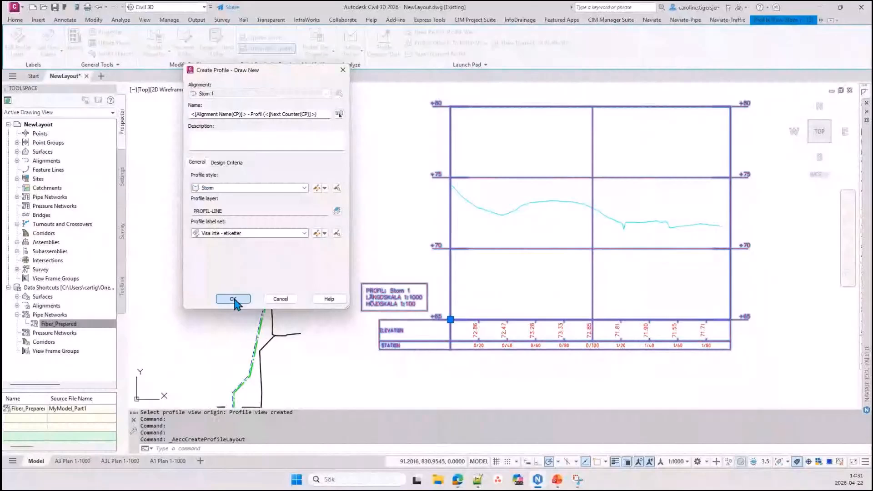
pyautogui.click(233, 299)
pyautogui.write('nea')
pyautogui.press('Return')
pyautogui.click(451, 220)
pyautogui.click(502, 232)
pyautogui.click(577, 233)
pyautogui.click(627, 241)
pyautogui.click(680, 242)
pyautogui.click(722, 242)
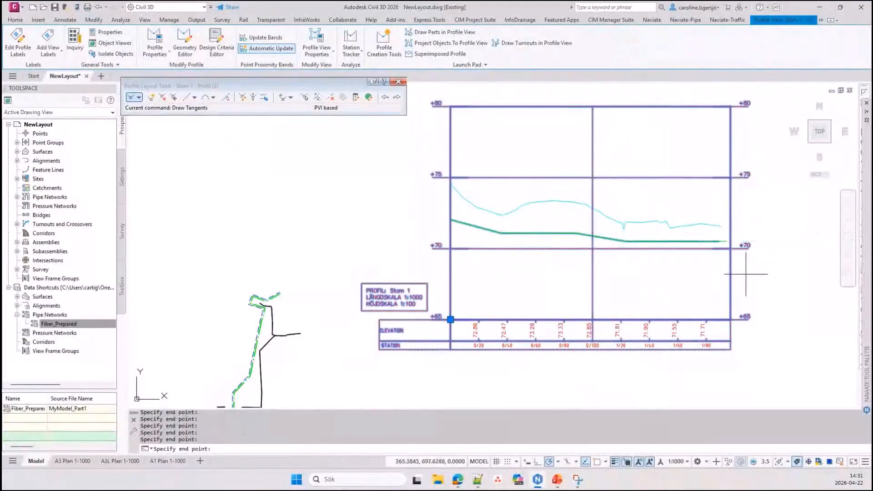
pyautogui.press('Return')
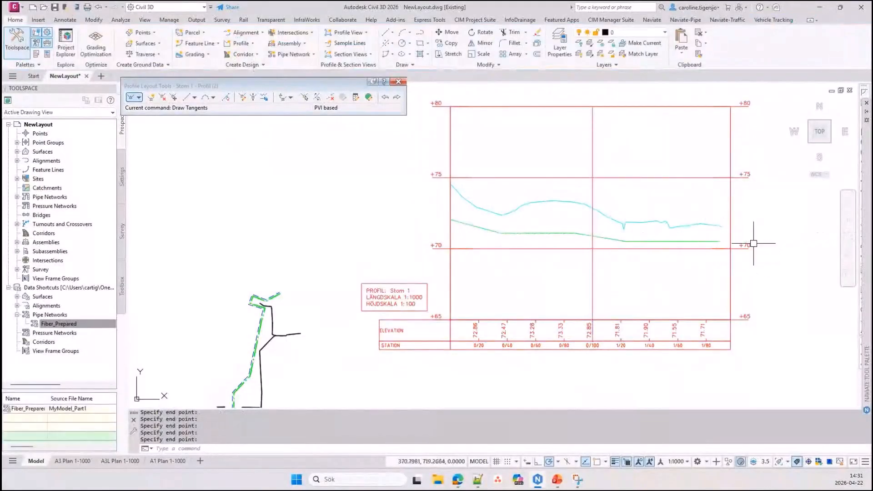
pyautogui.click(625, 241)
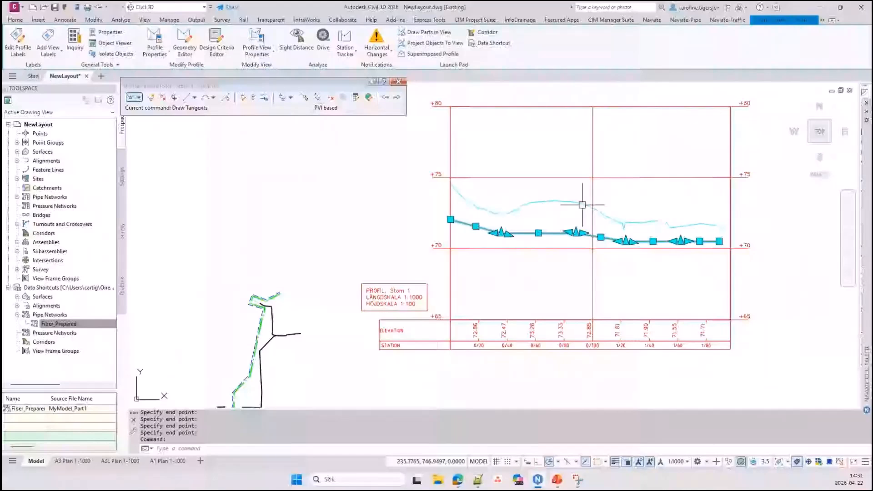
pyautogui.press('Escape')
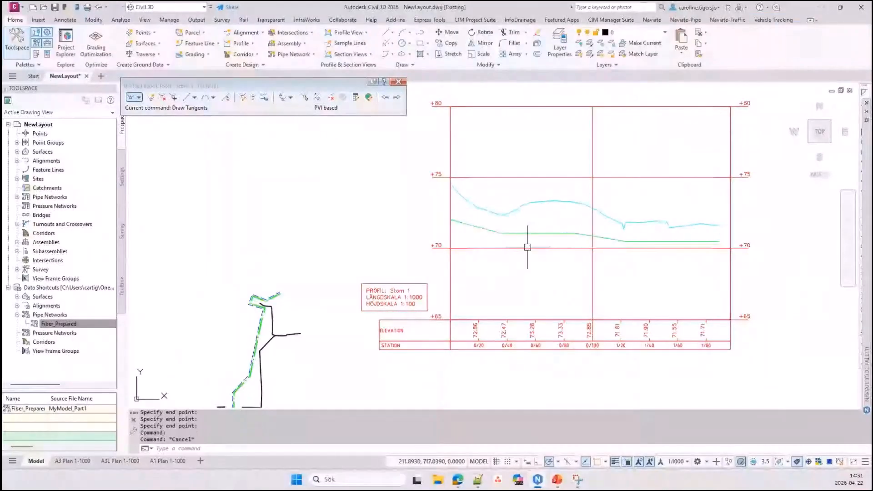
# Set Profile1 of the profile view's Profilhöjd - NV elevation band to the drawn layout profile
pyautogui.click(527, 248)
pyautogui.rightClick(528, 255)
pyautogui.click(553, 326)
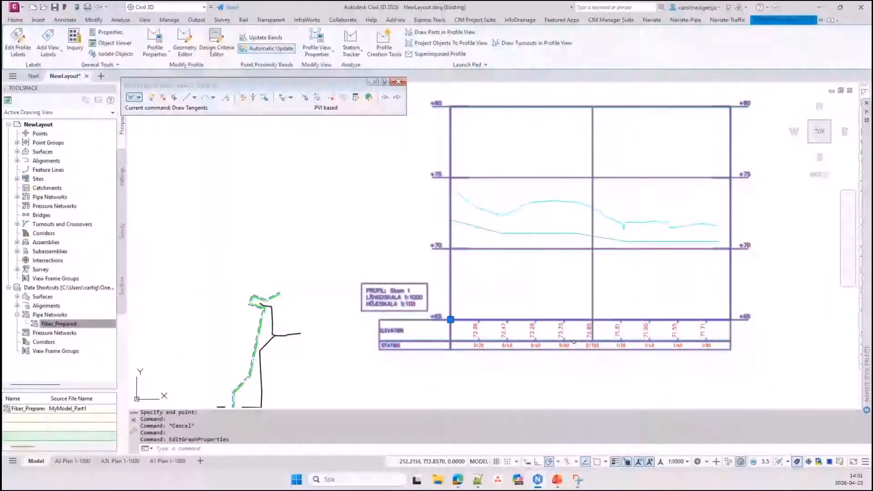
pyautogui.click(586, 129)
pyautogui.click(566, 136)
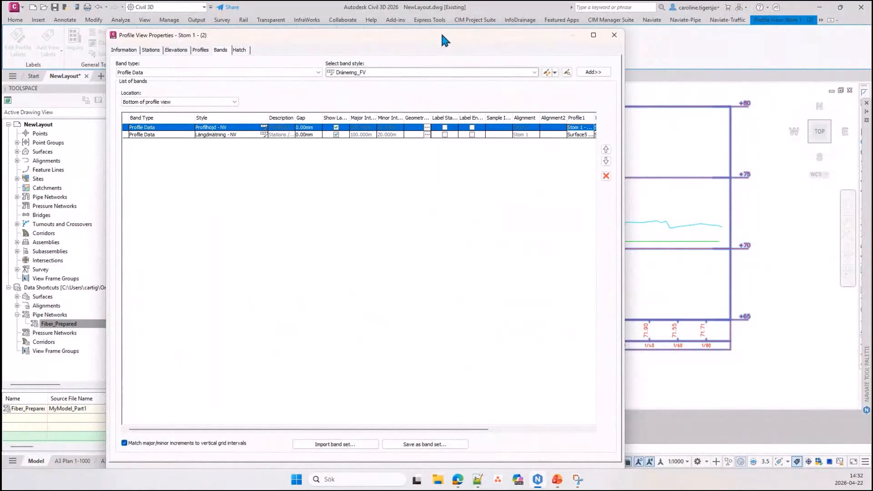
pyautogui.press('Return')
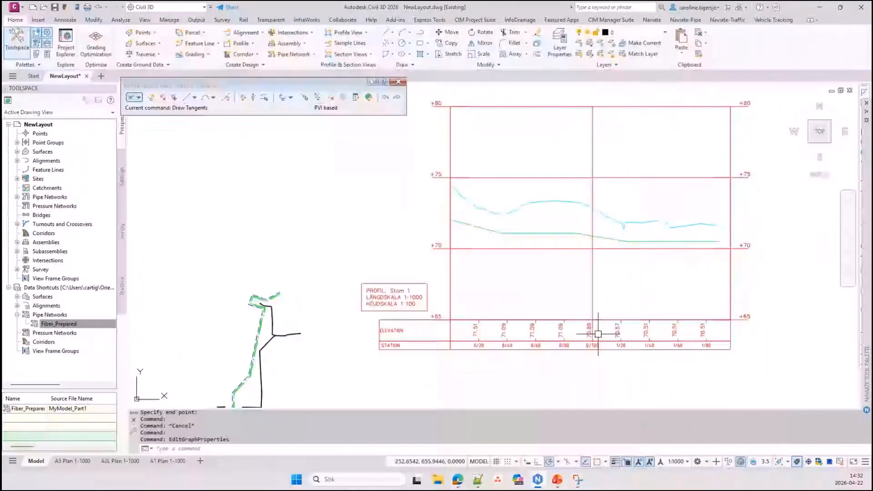
pyautogui.click(478, 226)
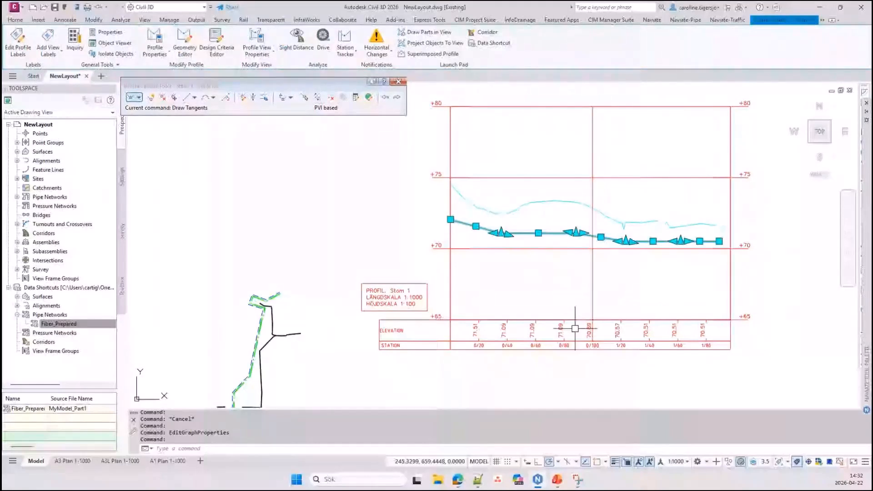
pyautogui.moveTo(455, 287); pyautogui.dragTo(506, 261, button='middle')
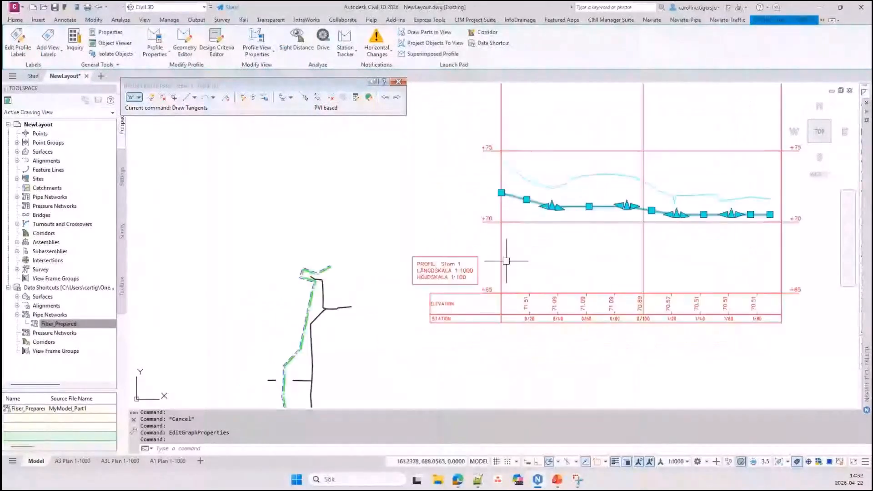
pyautogui.press('Escape')
pyautogui.press('Escape')
pyautogui.press('Escape')
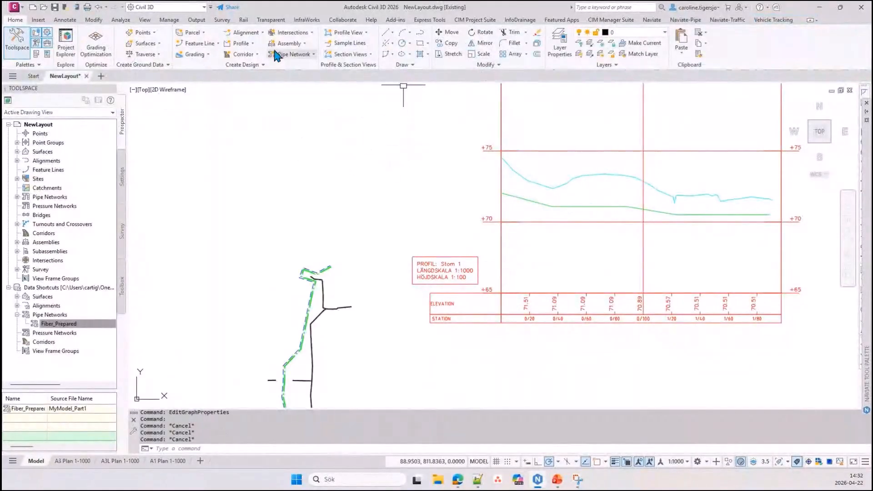
pyautogui.click(213, 44)
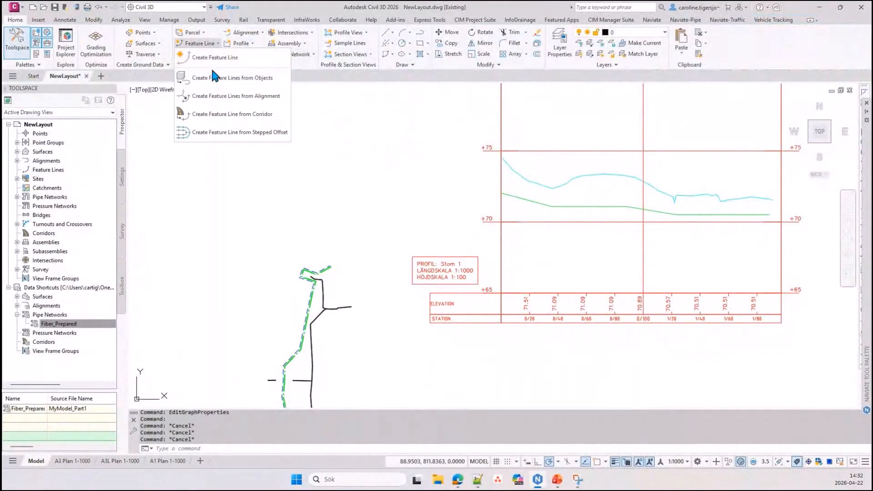
pyautogui.click(217, 96)
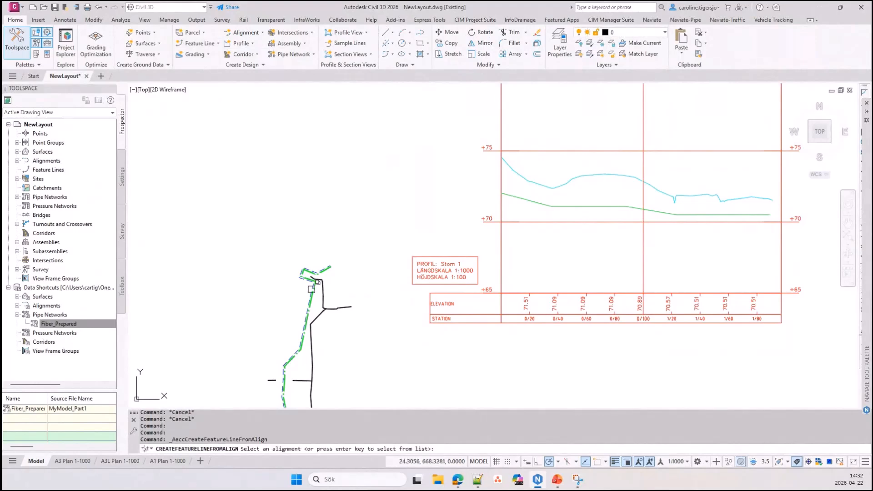
pyautogui.scroll(4, 311, 294)
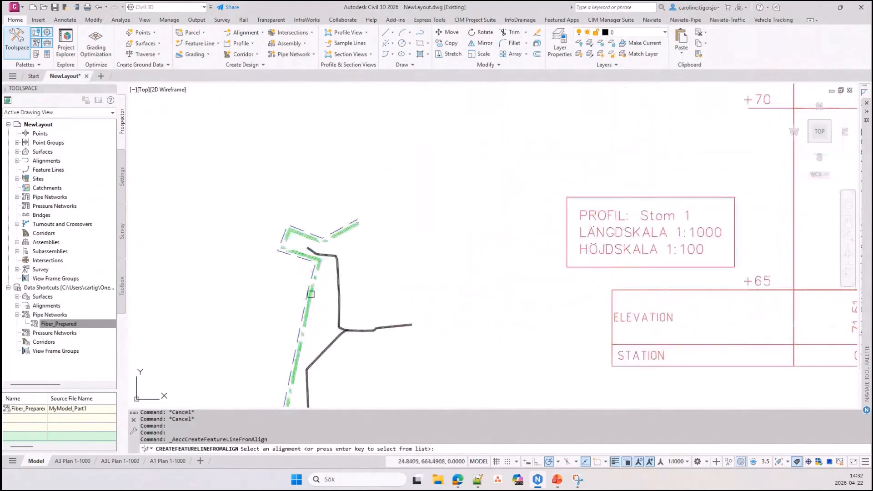
pyautogui.scroll(10, 311, 294)
pyautogui.click(321, 248)
pyautogui.moveTo(6, 132); pyautogui.dragTo(313, 82)
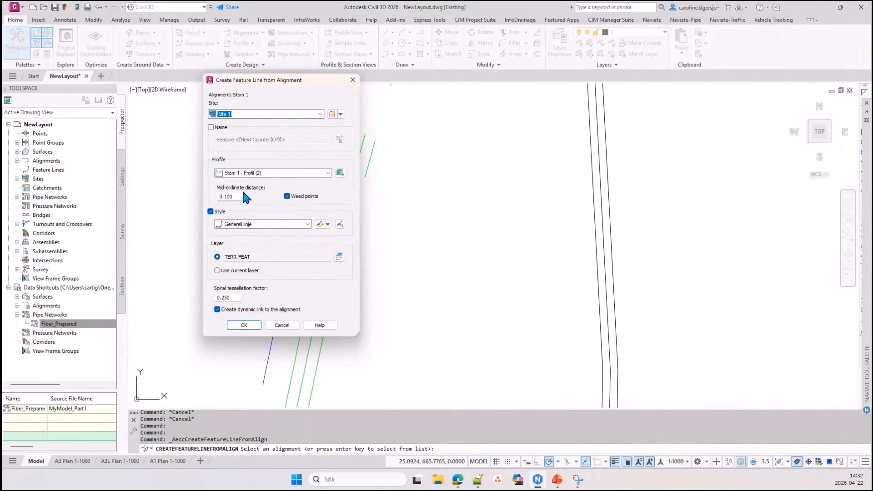
pyautogui.click(237, 175)
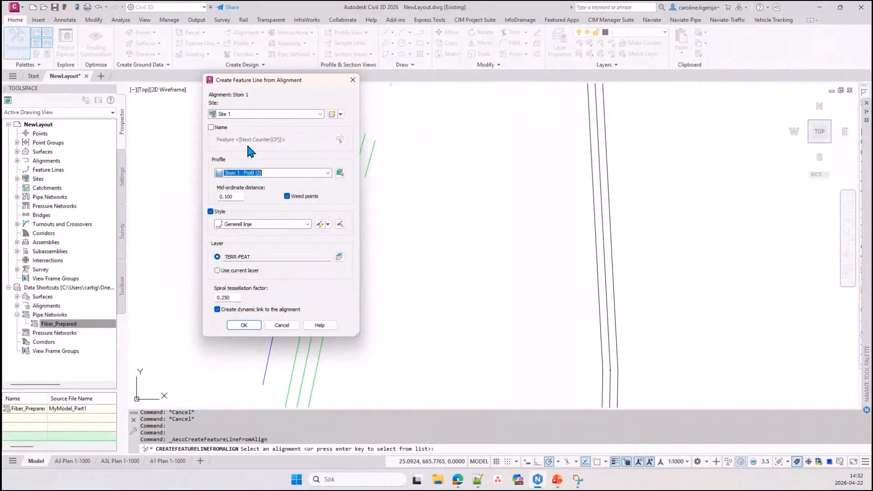
pyautogui.click(353, 80)
pyautogui.scroll(-4, 320, 195)
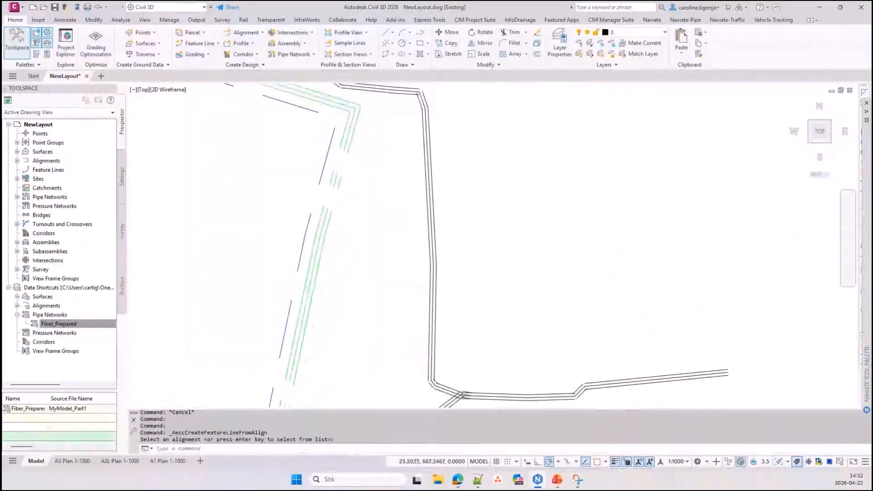
pyautogui.scroll(-3, 476, 248)
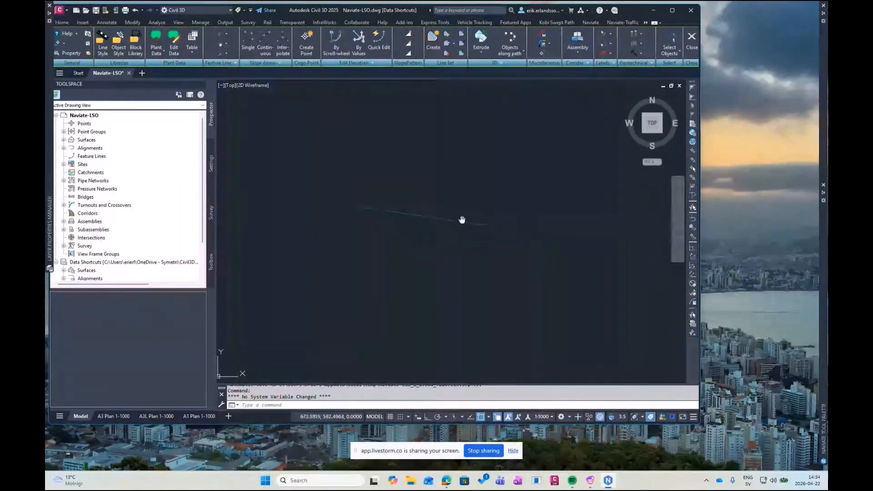
# Create a line set grading along the polyline's entire length with the template _NV Sektion 1x50 UK Rör Grön
pyautogui.moveTo(415, 223)
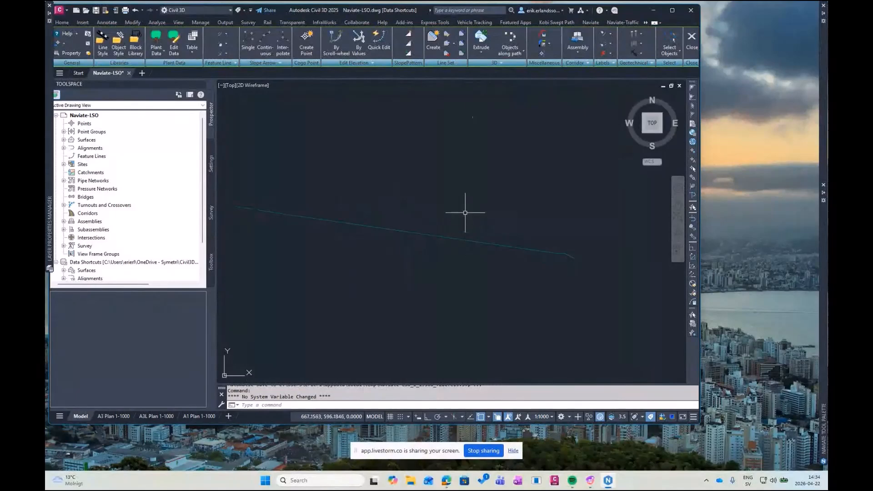
pyautogui.click(433, 42)
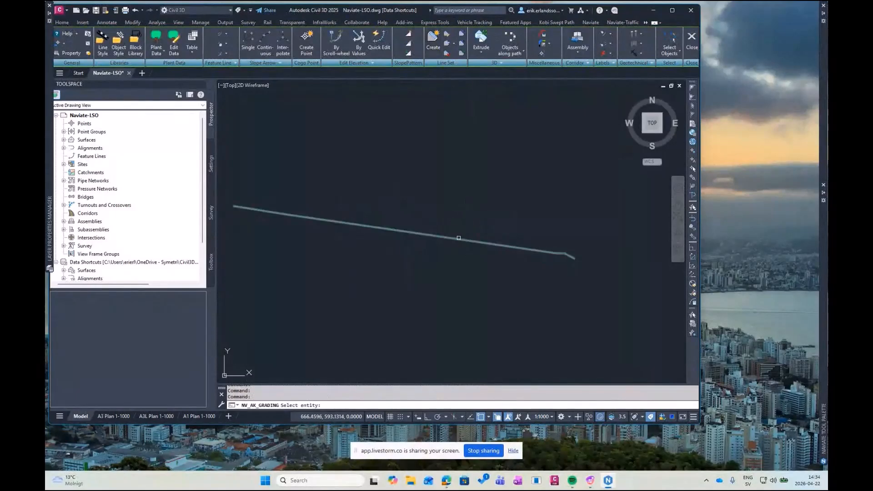
pyautogui.click(459, 238)
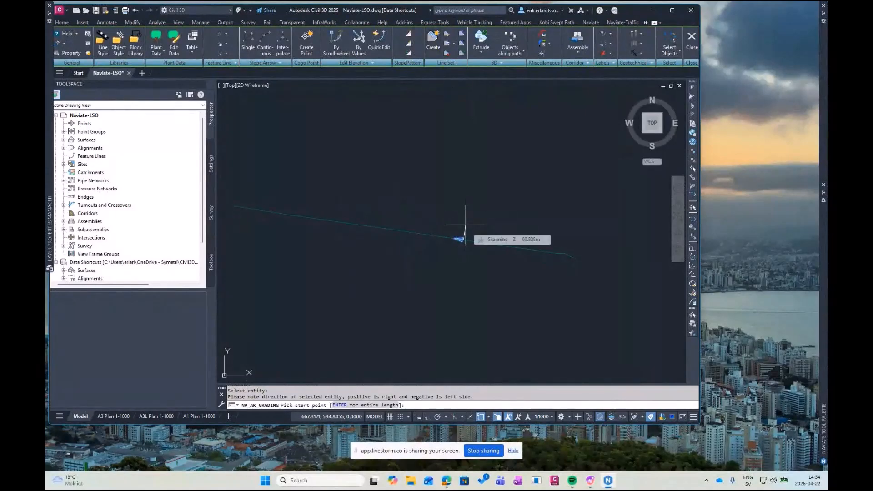
pyautogui.press('Return')
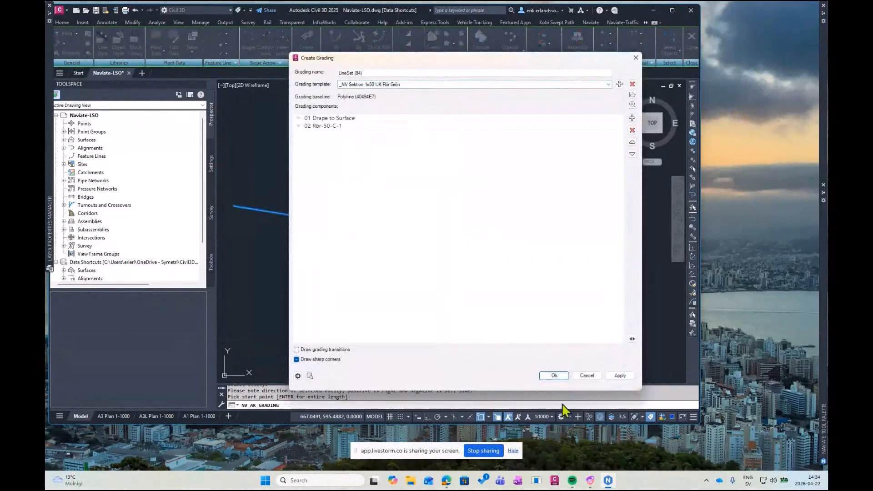
pyautogui.click(555, 376)
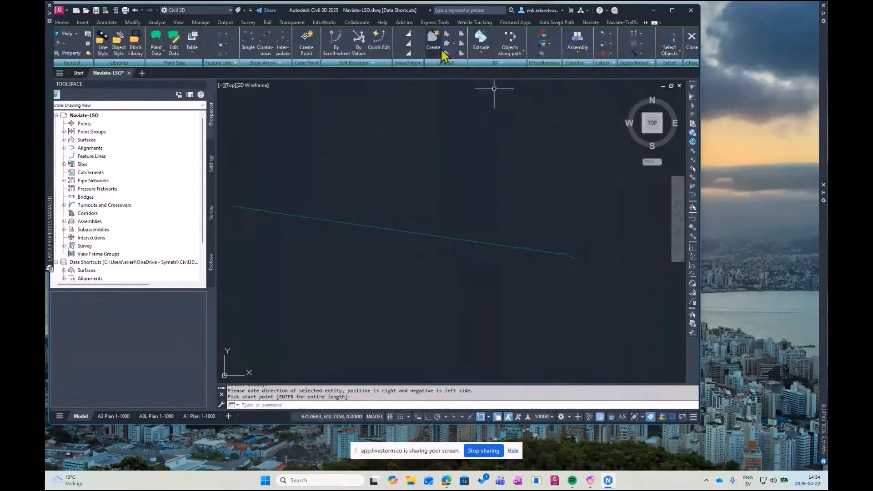
# Extrude the graded pipe line into a 3D solid using Extrude by script
pyautogui.click(481, 53)
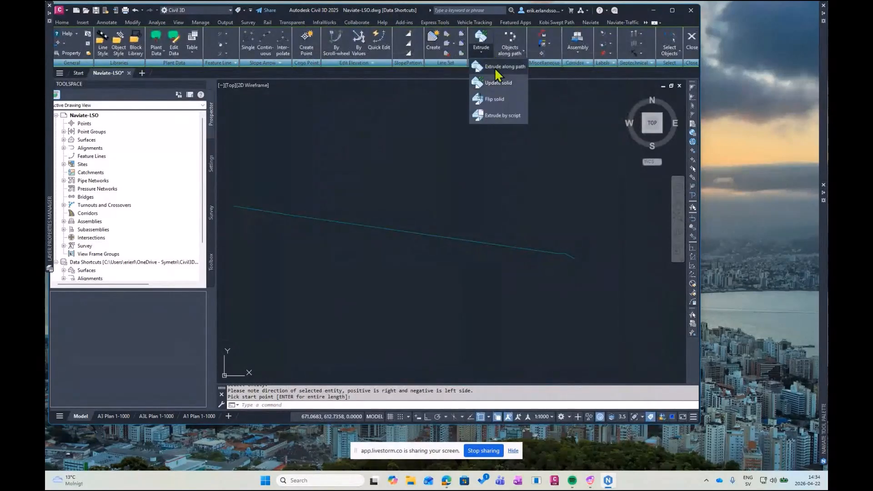
pyautogui.click(494, 68)
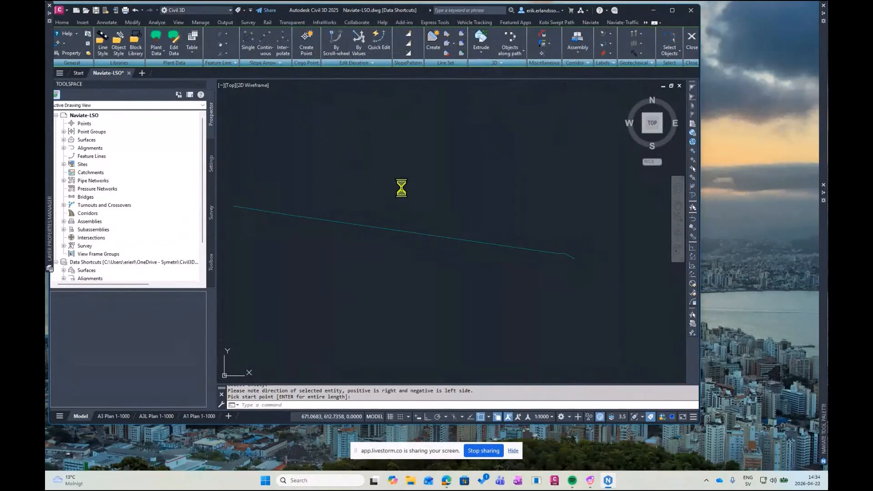
pyautogui.click(370, 204)
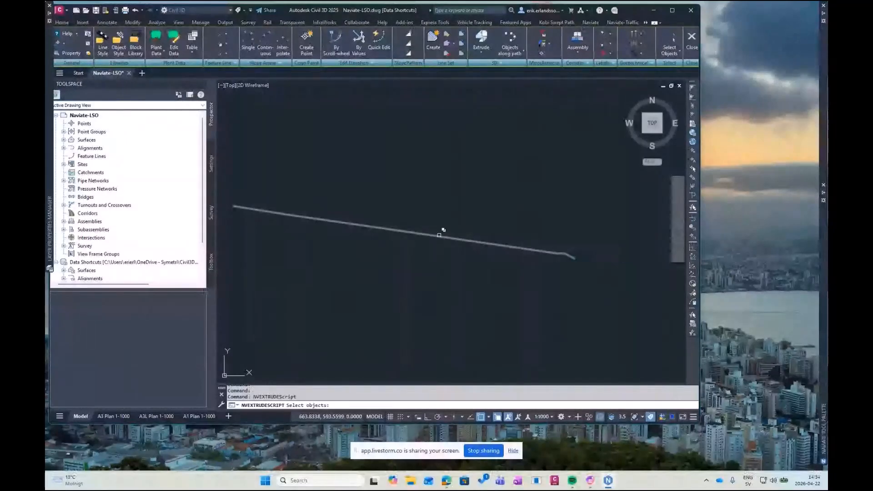
pyautogui.click(439, 234)
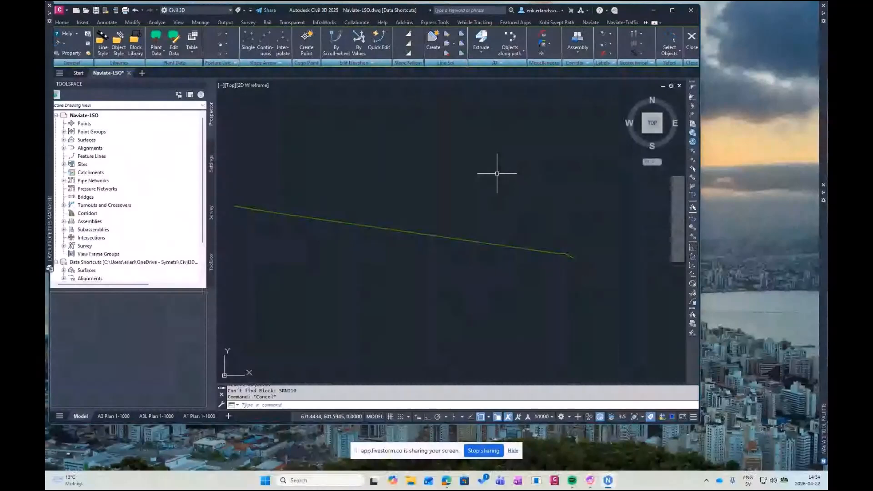
# Create a trench grading along the same polyline's entire length with the template _NV Sektion Schakt 1 Rör
pyautogui.press('Return')
pyautogui.click(447, 239)
pyautogui.click(484, 287)
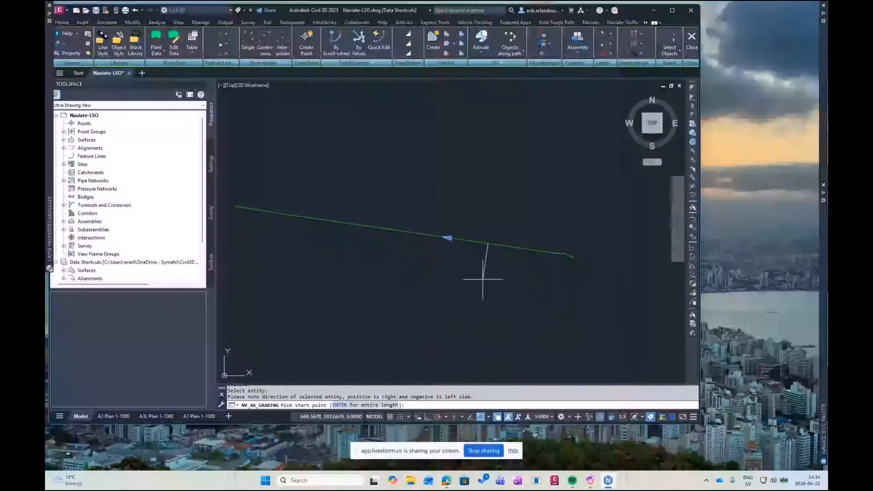
pyautogui.press('Return')
pyautogui.click(385, 85)
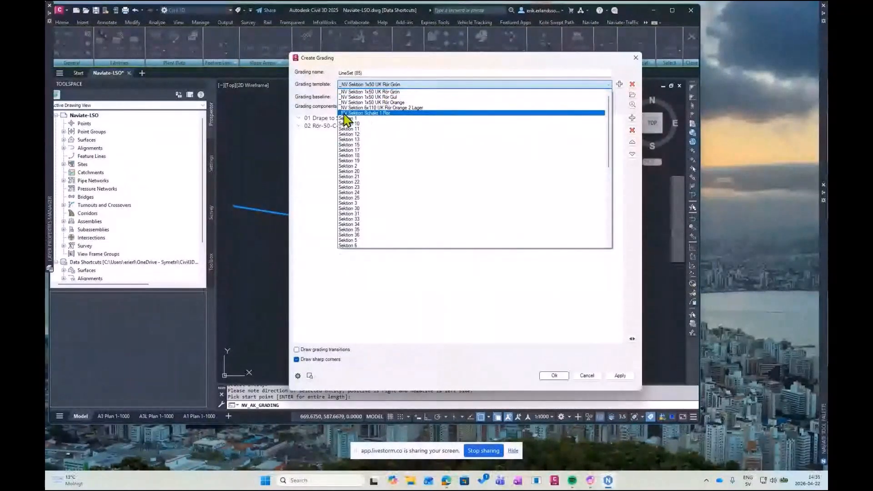
pyautogui.click(370, 113)
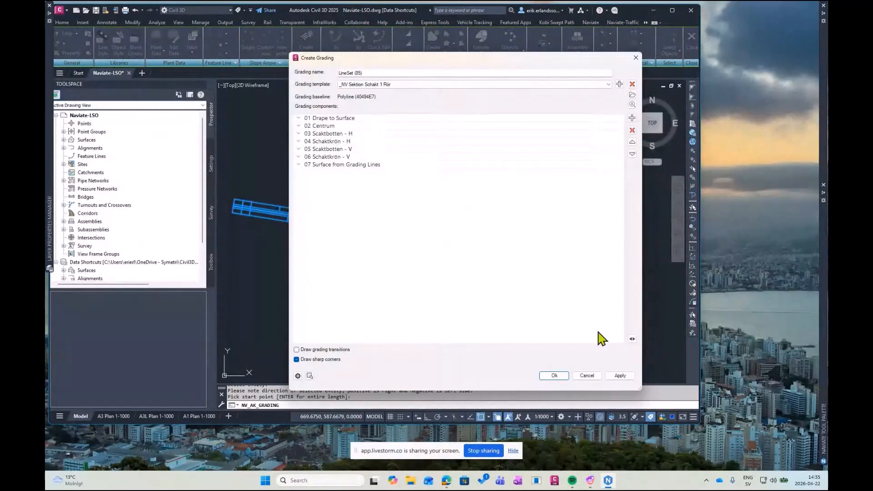
pyautogui.click(555, 377)
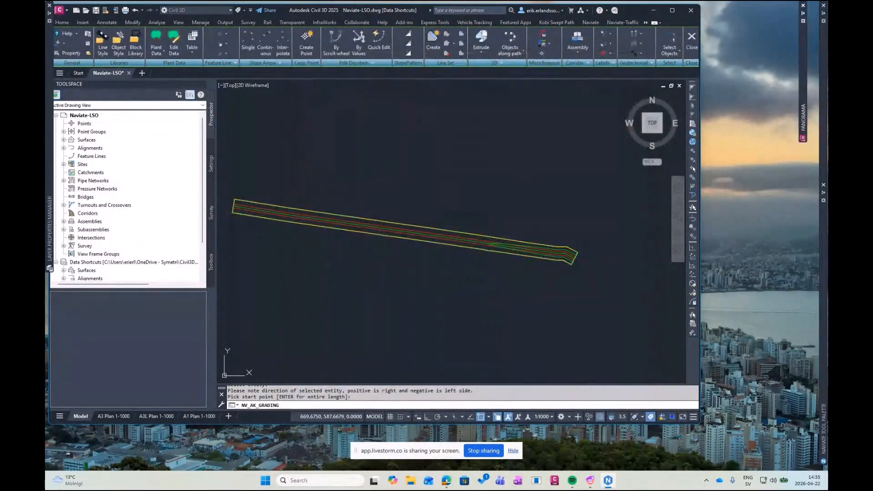
pyautogui.moveTo(487, 283); pyautogui.dragTo(487, 287, button='middle')
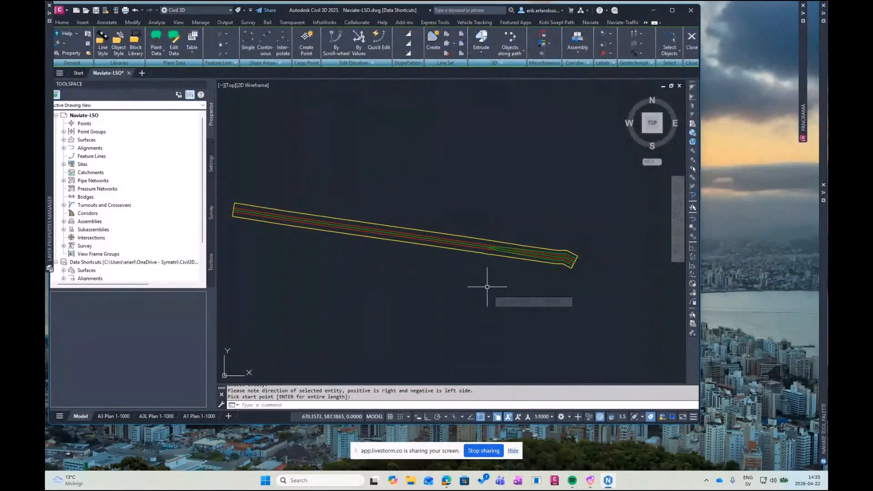
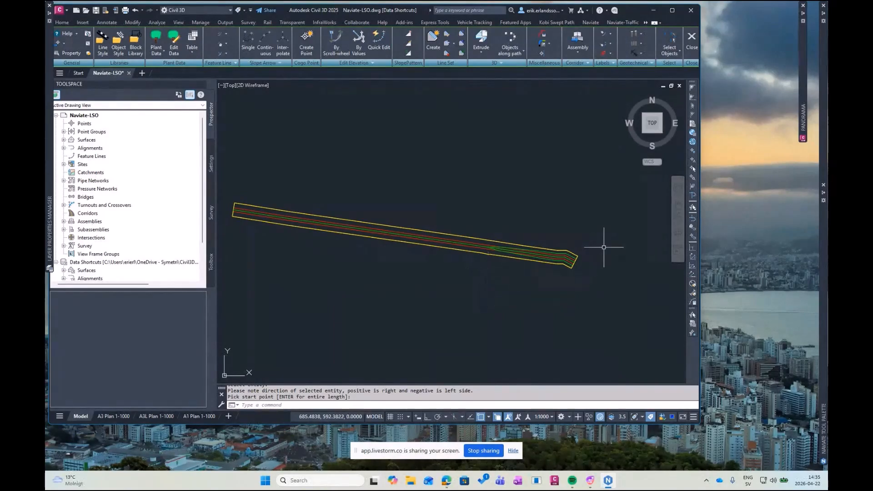
# Inspect the green pipe inside the graded trench along its length in 3D with the Object Viewer
pyautogui.click(644, 132)
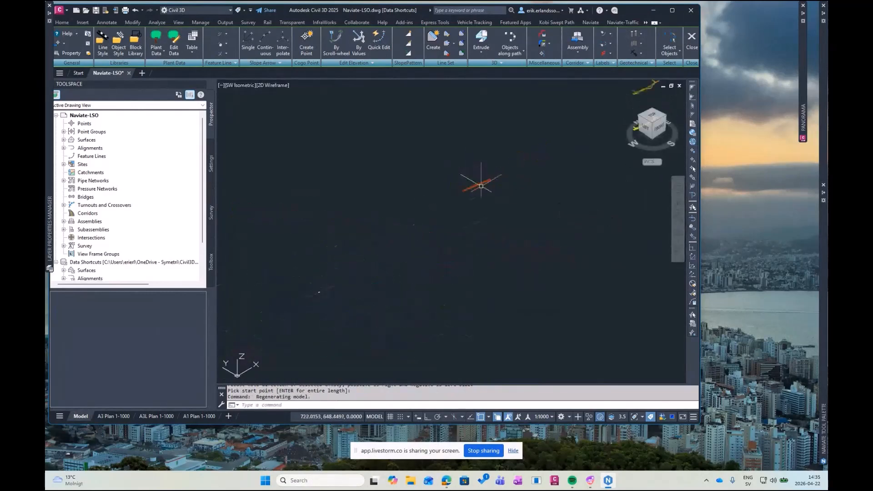
pyautogui.click(519, 226)
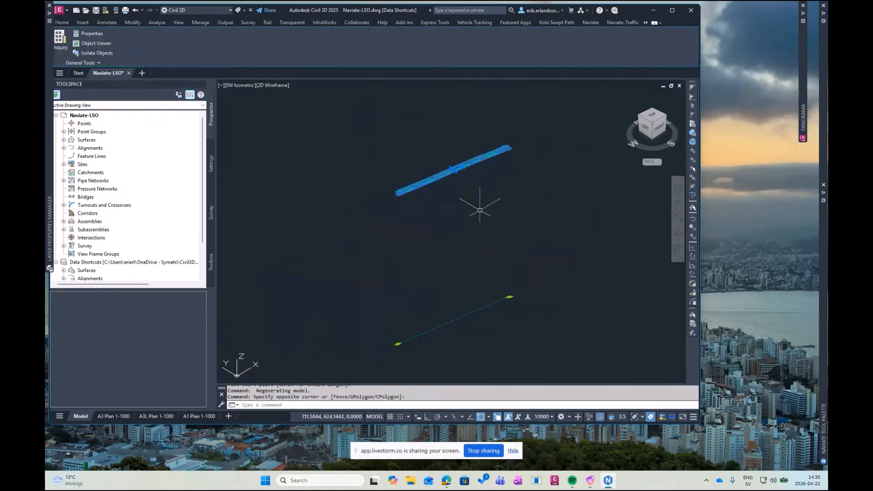
pyautogui.rightClick(457, 206)
pyautogui.click(482, 289)
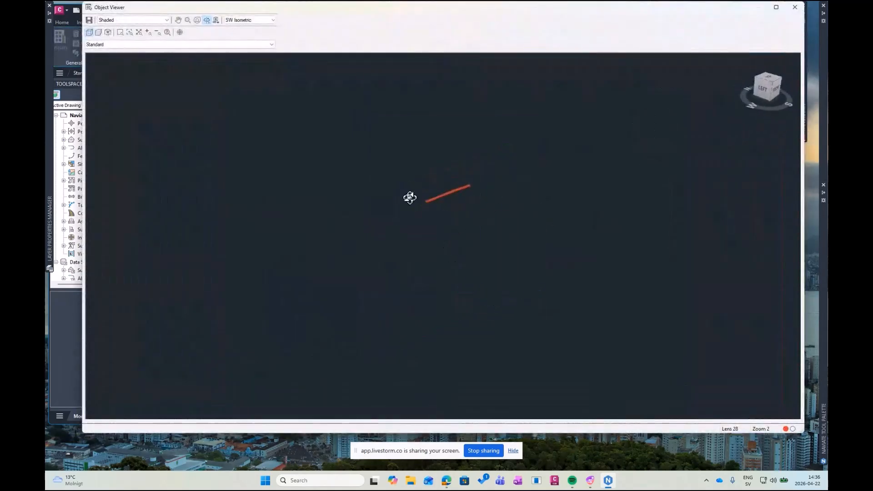
pyautogui.moveTo(410, 197); pyautogui.dragTo(455, 216)
pyautogui.scroll(4, 461, 269)
pyautogui.moveTo(456, 217); pyautogui.dragTo(439, 192, button='middle')
pyautogui.scroll(2, 451, 265)
pyautogui.scroll(2, 443, 263)
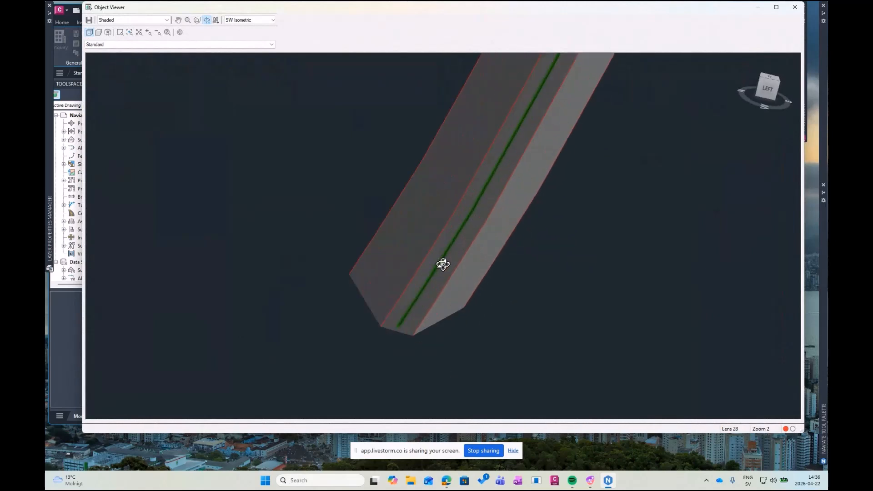
pyautogui.scroll(2, 446, 282)
pyautogui.scroll(-2, 457, 278)
pyautogui.moveTo(485, 231); pyautogui.dragTo(467, 265, button='middle')
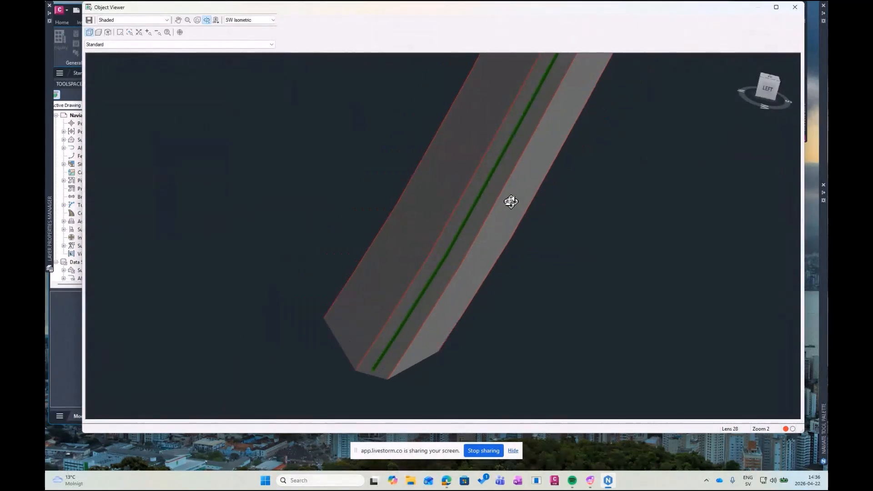
pyautogui.moveTo(511, 202); pyautogui.dragTo(468, 290, button='middle')
pyautogui.moveTo(523, 179); pyautogui.dragTo(471, 280, button='middle')
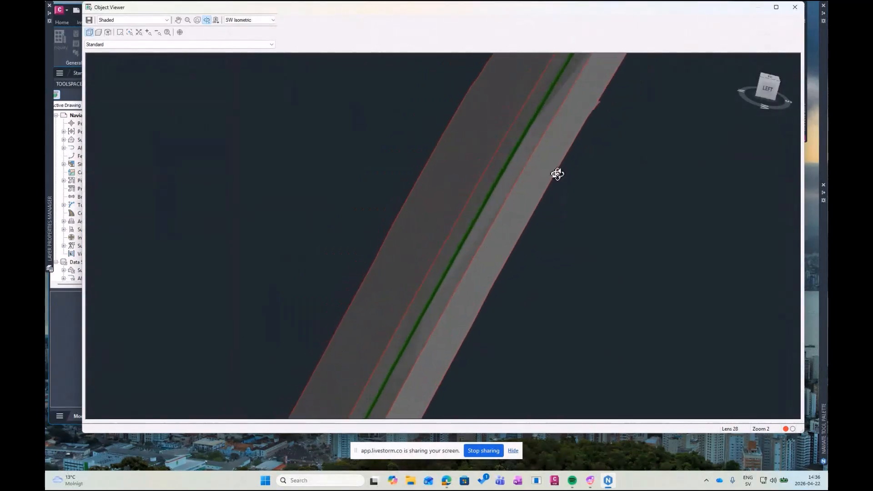
pyautogui.click(794, 7)
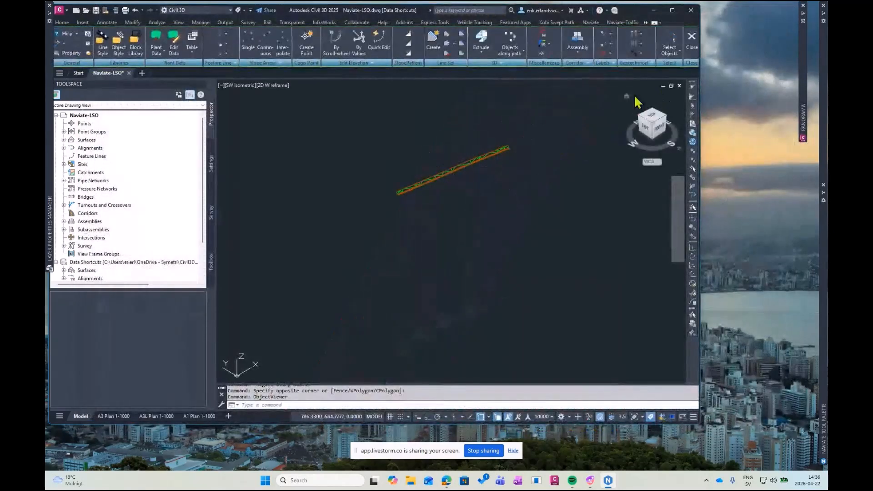
# Stretch the middle of the route polyline southward in top view, so the pipe and trench gradings follow a V-shaped bend
pyautogui.click(654, 118)
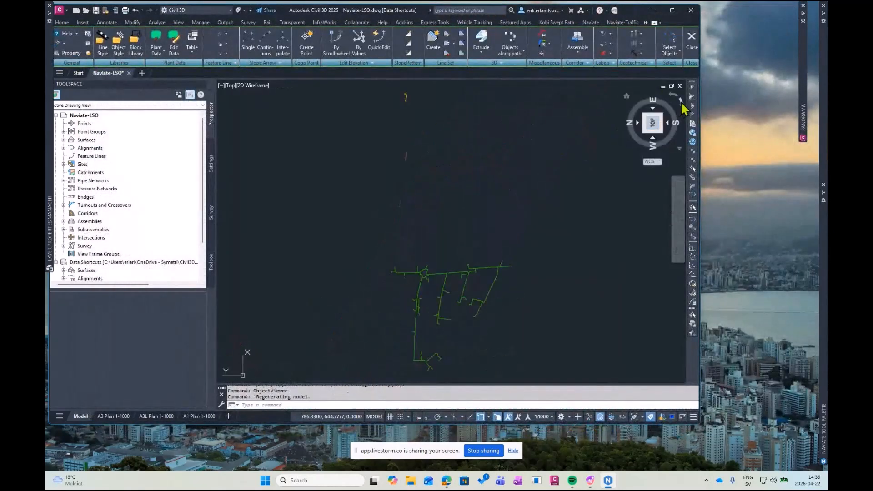
pyautogui.click(681, 103)
pyautogui.scroll(10, 522, 182)
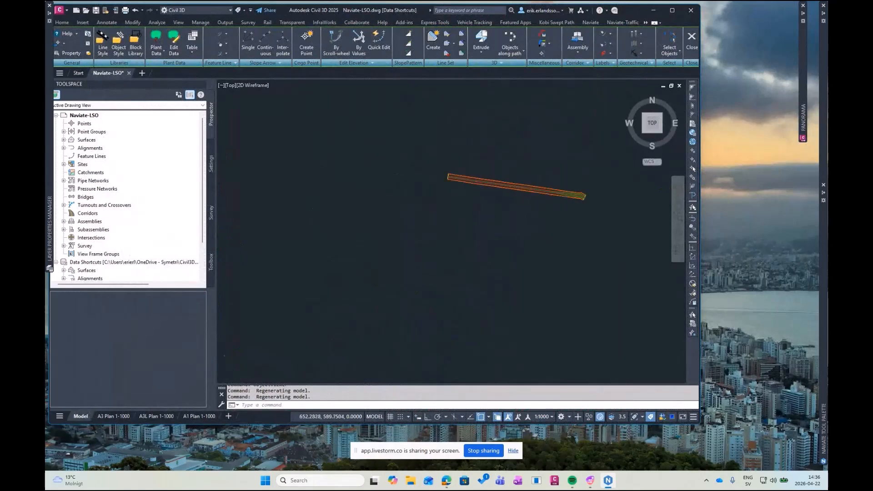
pyautogui.moveTo(527, 164); pyautogui.dragTo(399, 181, button='middle')
pyautogui.scroll(4, 426, 184)
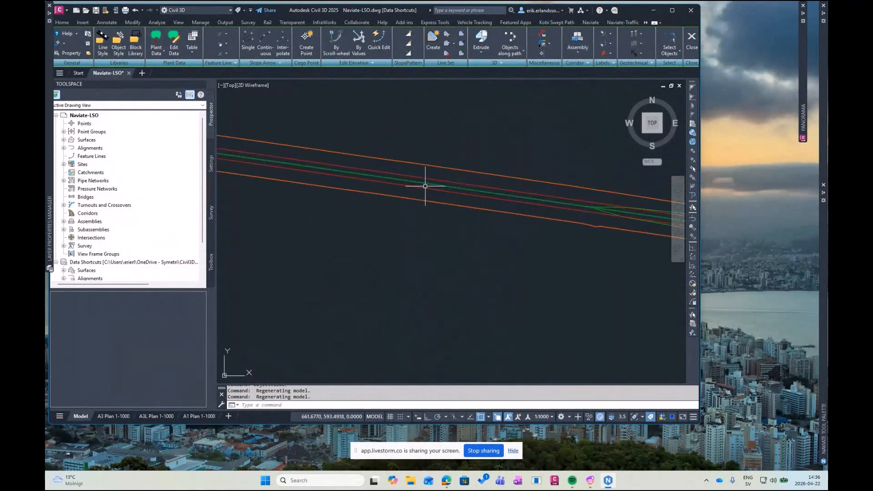
pyautogui.click(426, 186)
pyautogui.click(463, 223)
pyautogui.scroll(-4, 379, 193)
pyautogui.click(383, 191)
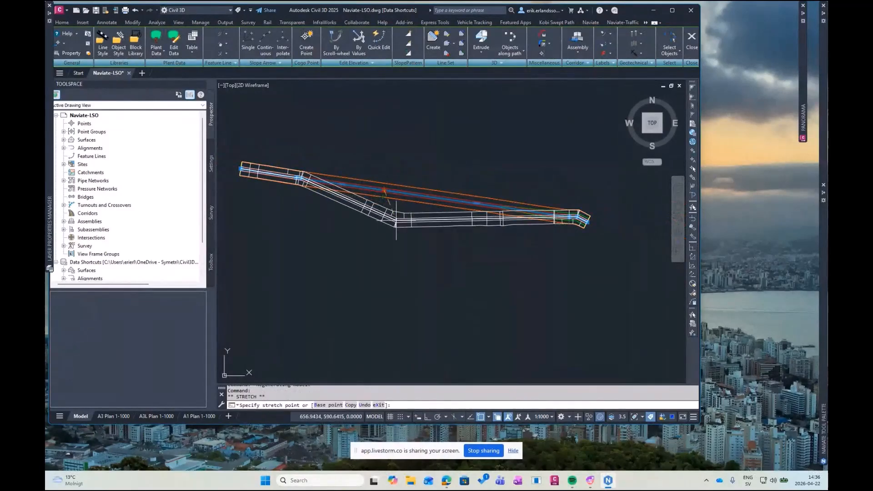
pyautogui.moveTo(394, 146); pyautogui.dragTo(381, 184, button='middle')
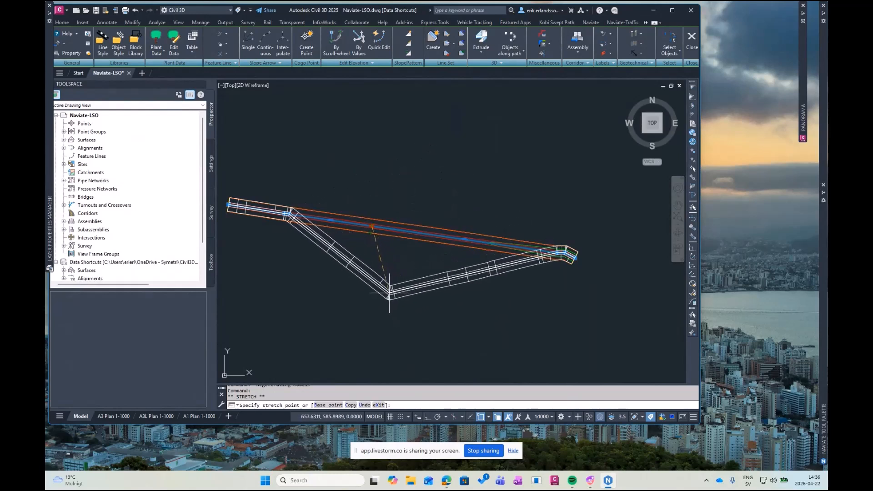
pyautogui.click(375, 293)
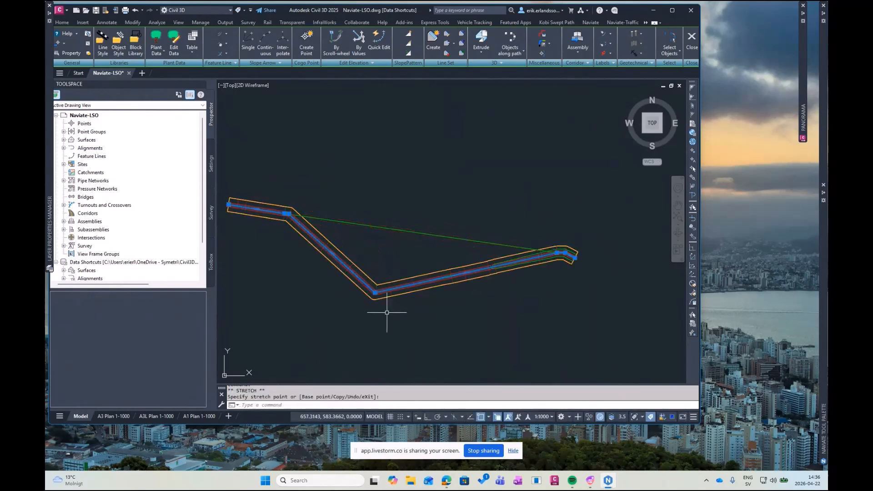
pyautogui.press('Escape')
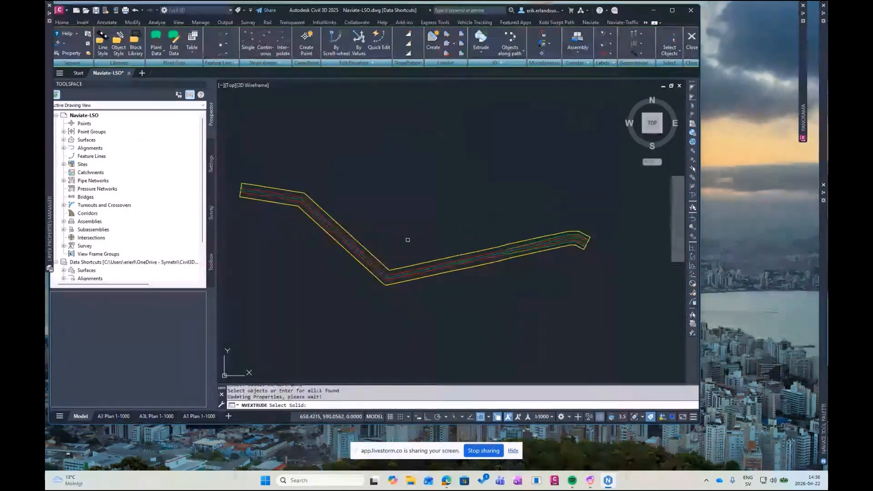
pyautogui.press('Escape')
pyautogui.moveTo(407, 238); pyautogui.dragTo(419, 209, button='middle')
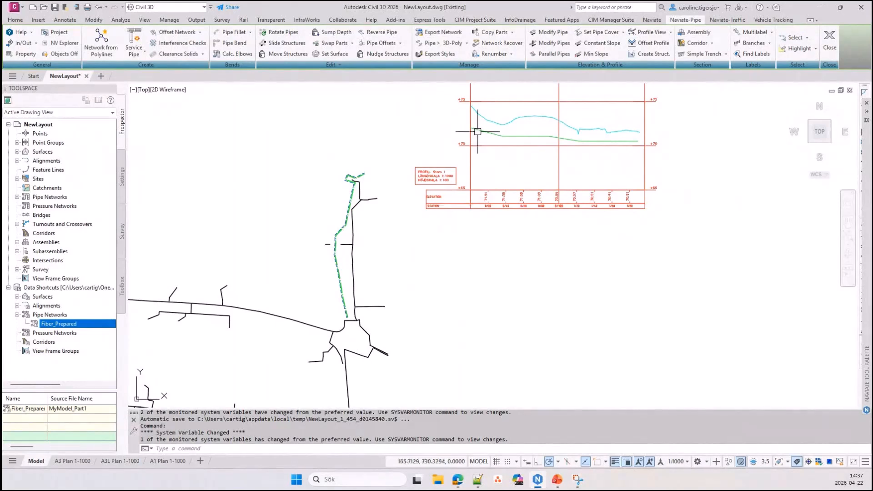
# Import the pipe trench assembly NV-VA-Schakt-LT-SWE and place it in the empty area just below the profile view
pyautogui.click(700, 36)
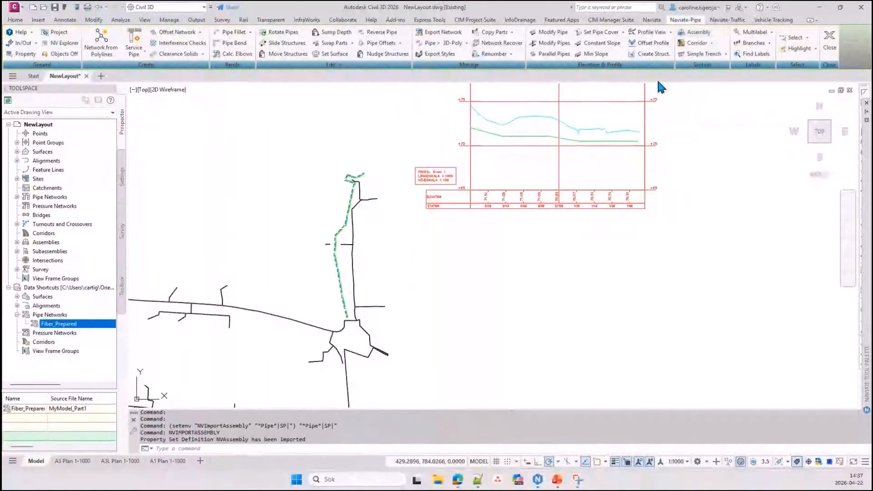
pyautogui.click(692, 36)
pyautogui.moveTo(358, 300); pyautogui.dragTo(358, 416)
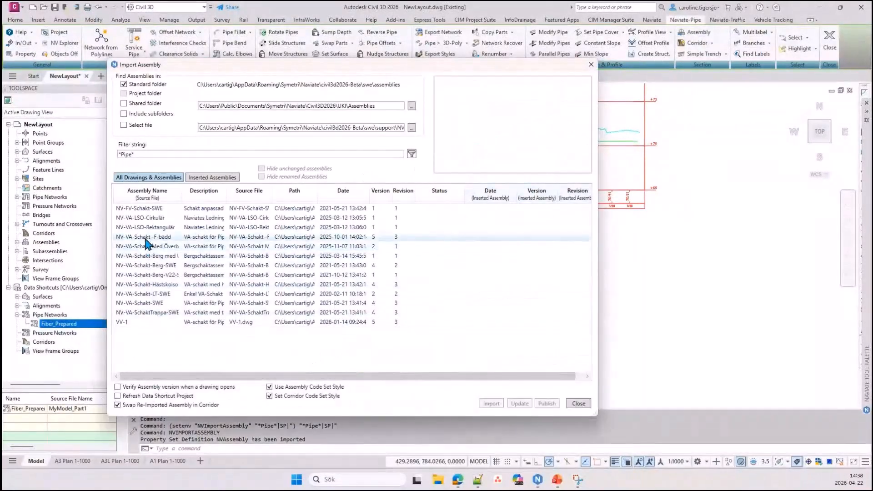
pyautogui.click(144, 296)
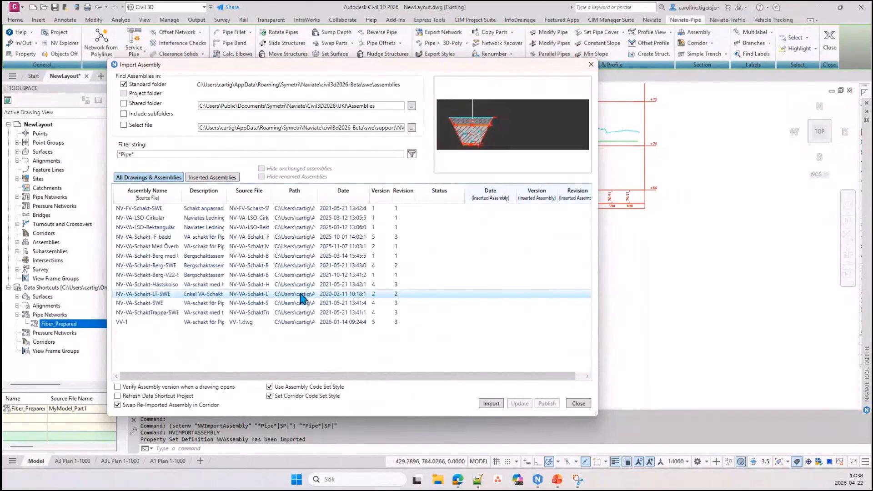
pyautogui.click(491, 403)
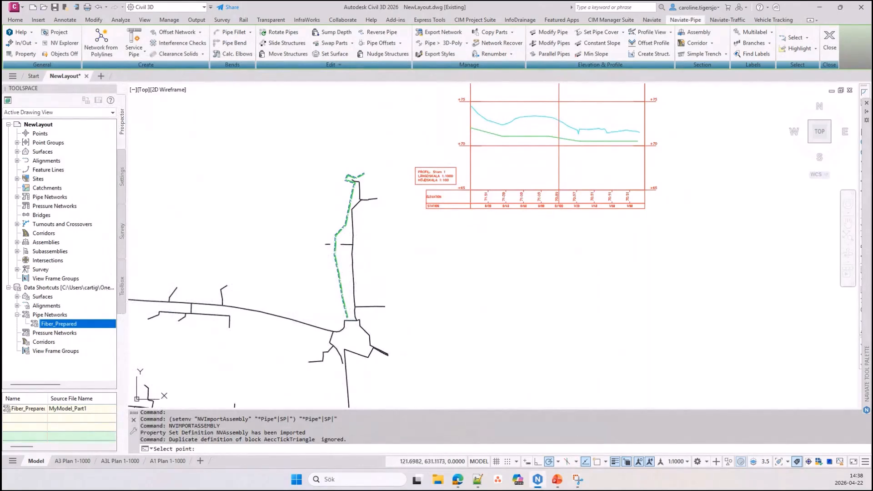
pyautogui.click(438, 221)
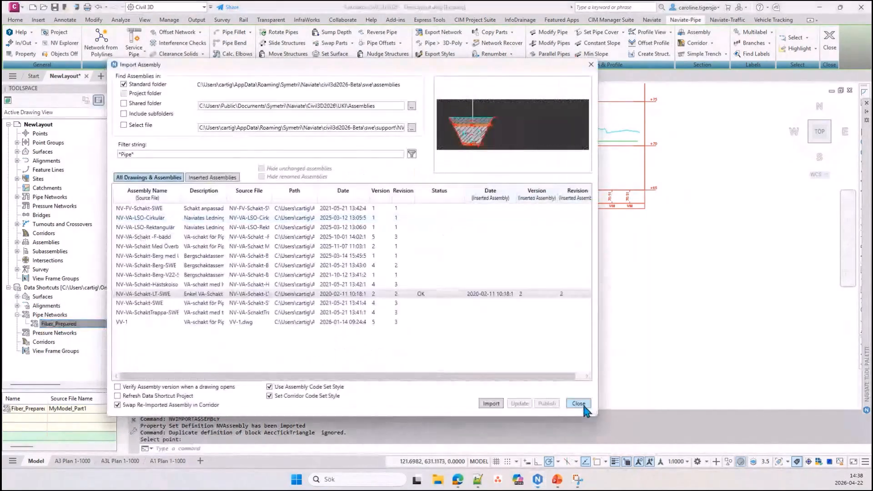
pyautogui.click(584, 405)
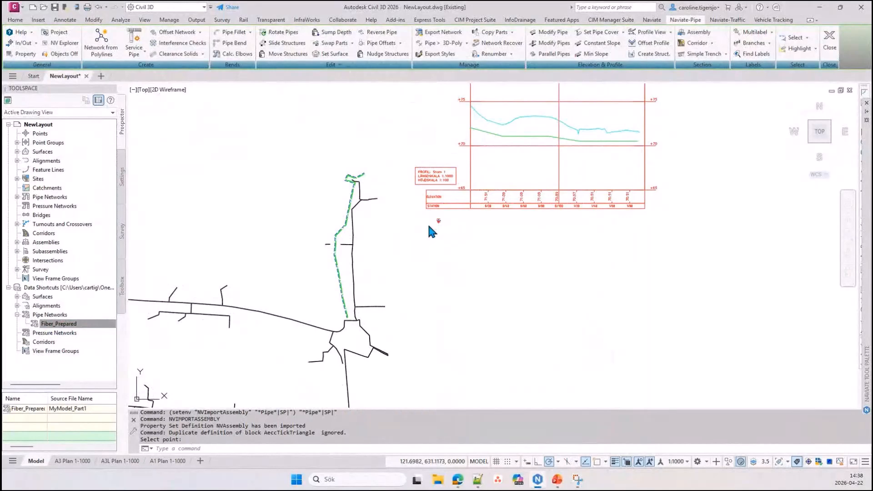
pyautogui.scroll(4, 439, 220)
pyautogui.scroll(5, 440, 220)
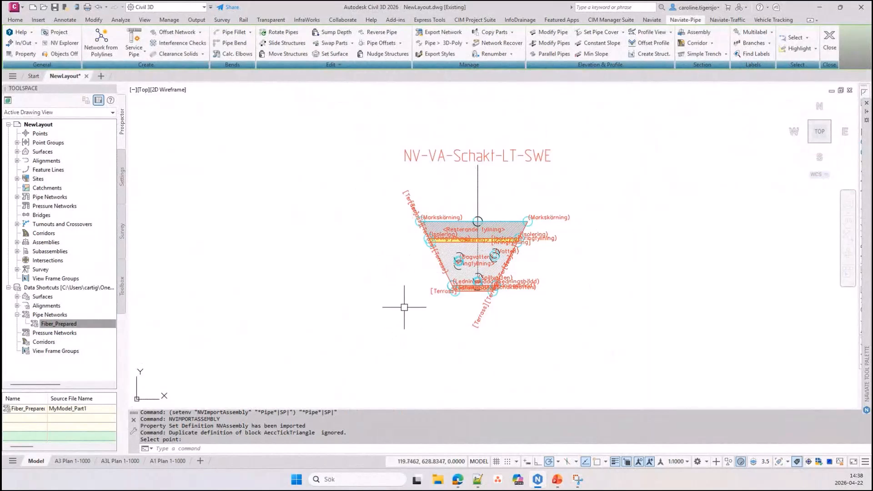
pyautogui.moveTo(404, 308)
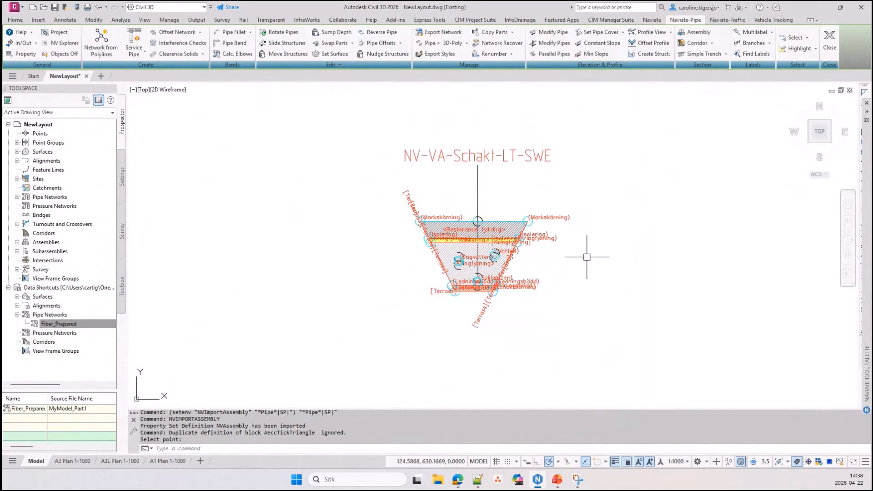
pyautogui.scroll(-10, 619, 253)
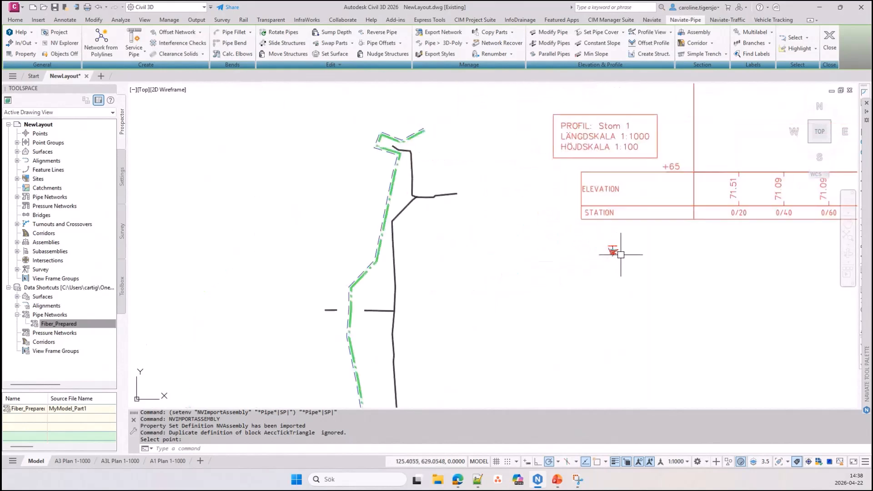
# Set up a new feature line in Site 1 with the name template Path <[Next Counter(CP)]>
pyautogui.click(15, 20)
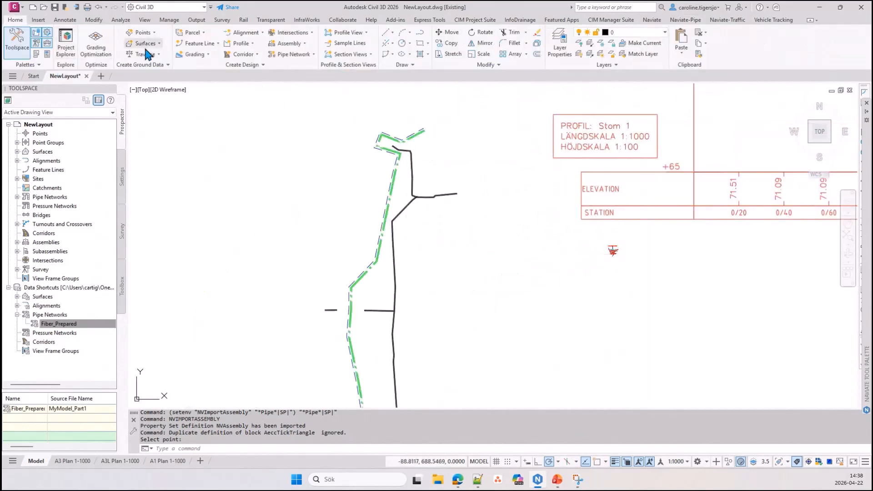
pyautogui.click(202, 43)
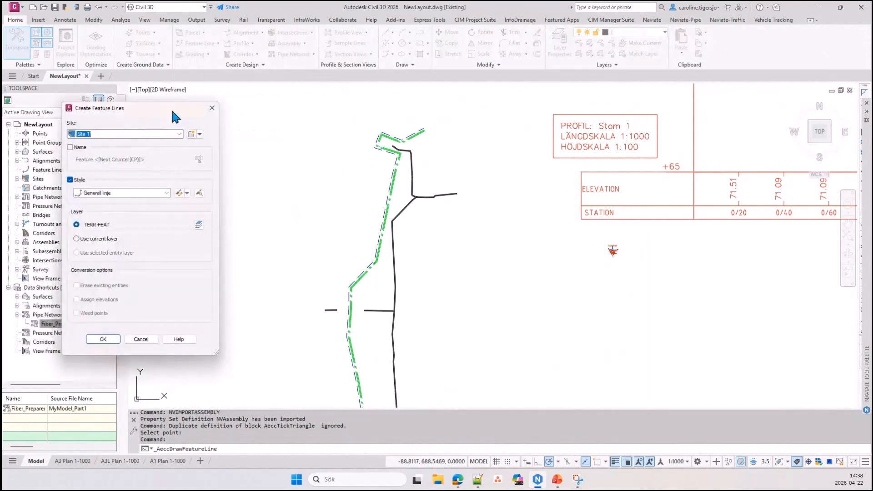
pyautogui.moveTo(171, 108); pyautogui.dragTo(326, 91)
pyautogui.click(224, 131)
pyautogui.moveTo(249, 143); pyautogui.dragTo(224, 146)
pyautogui.write('Path')
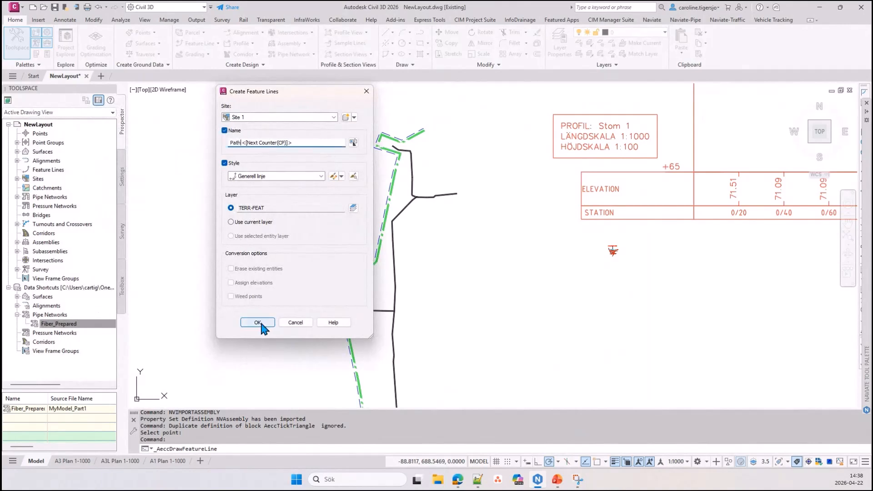
pyautogui.click(271, 324)
# Draw the feature line northward just east of the black route, taking the start elevation from the surface and using grade 0 for six further points
pyautogui.click(413, 357)
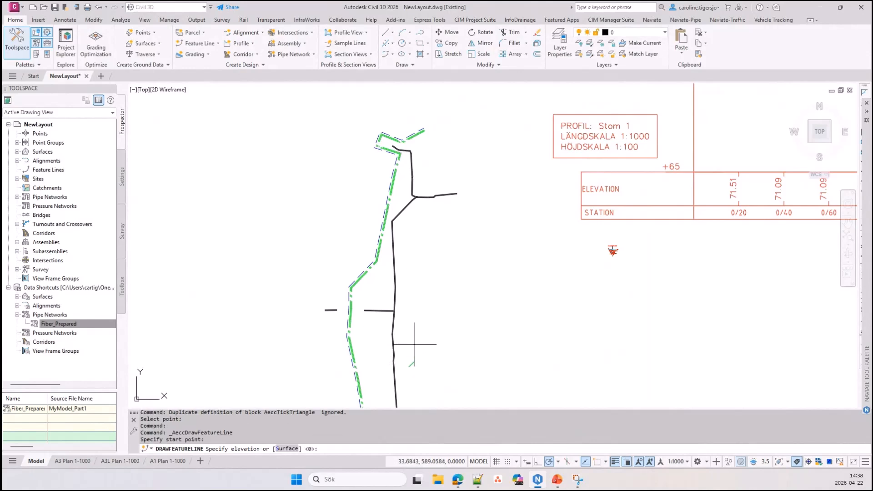
pyautogui.click(287, 449)
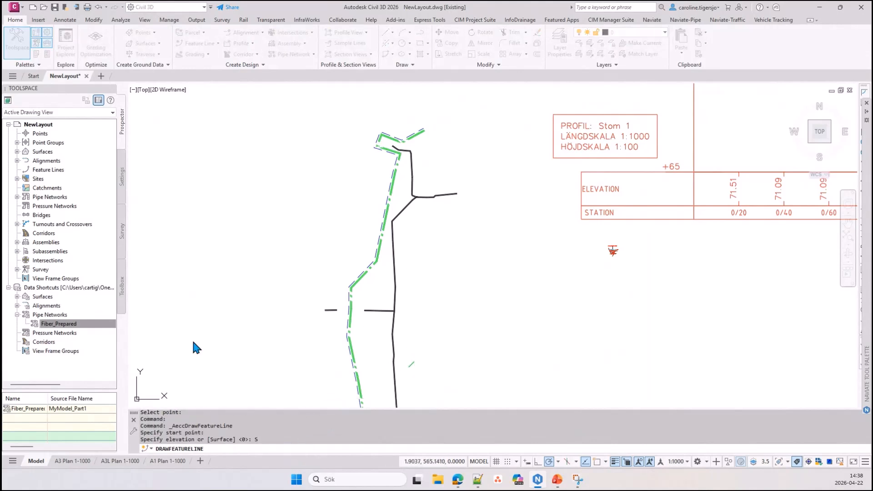
pyautogui.click(412, 317)
pyautogui.press('Return')
pyautogui.click(404, 274)
pyautogui.press('Return')
pyautogui.click(404, 231)
pyautogui.press('Return')
pyautogui.click(421, 206)
pyautogui.press('Return')
pyautogui.click(421, 187)
pyautogui.press('Return')
pyautogui.click(421, 147)
pyautogui.press('Return')
pyautogui.press('Escape')
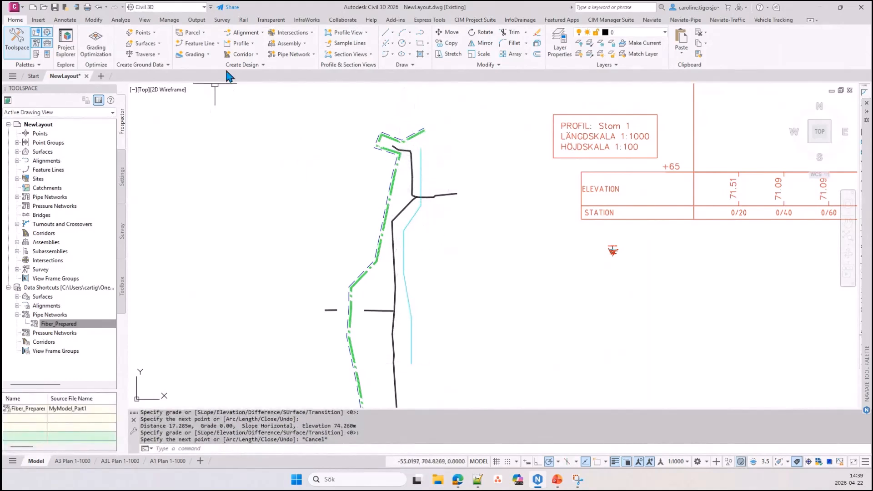
# Create a trench corridor from feature line Path 1 with the assembly NV-VA-Schakt-LT-SWE
pyautogui.click(242, 55)
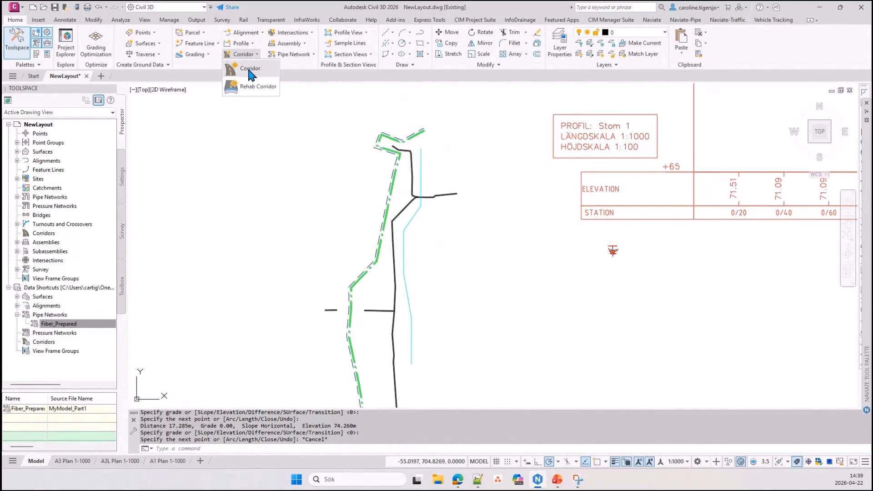
pyautogui.click(250, 70)
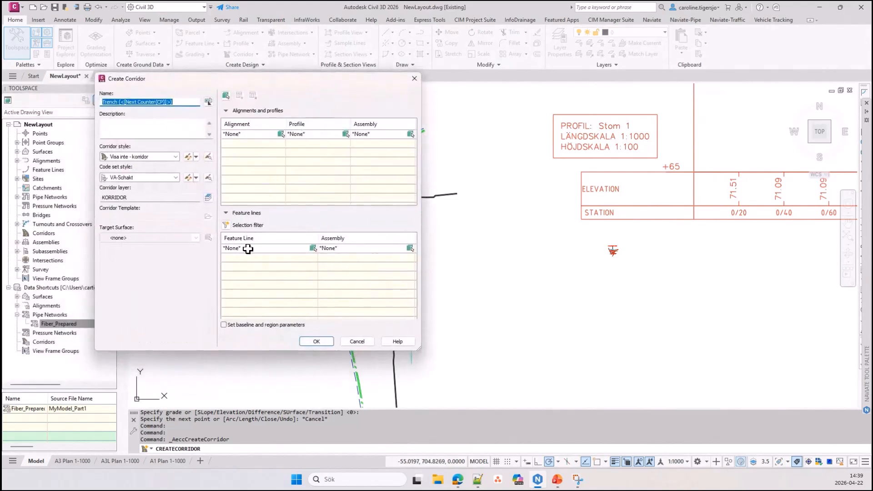
pyautogui.click(258, 248)
pyautogui.click(258, 248)
pyautogui.click(232, 267)
pyautogui.click(363, 249)
pyautogui.click(359, 265)
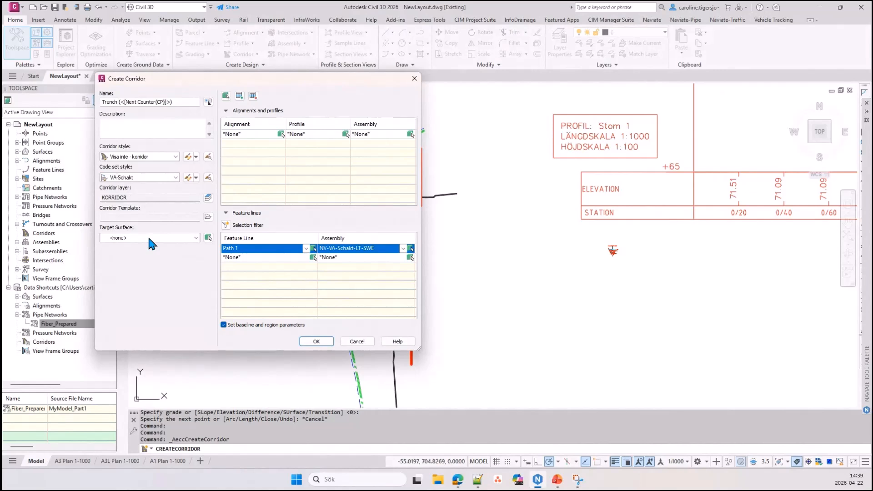
pyautogui.click(316, 341)
# Examine the southern end of the new trench corridor and check its properties
pyautogui.scroll(4, 414, 357)
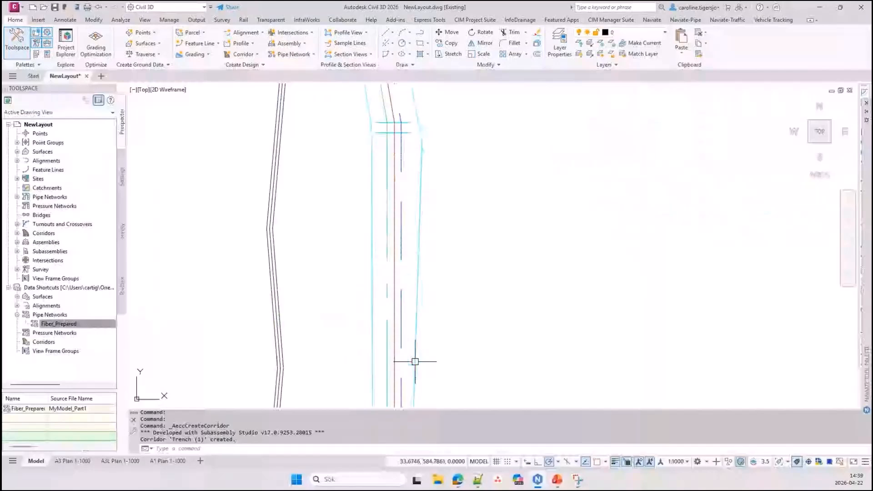
pyautogui.moveTo(415, 361); pyautogui.dragTo(409, 327, button='middle')
pyautogui.hotkey('ctrl', '1')
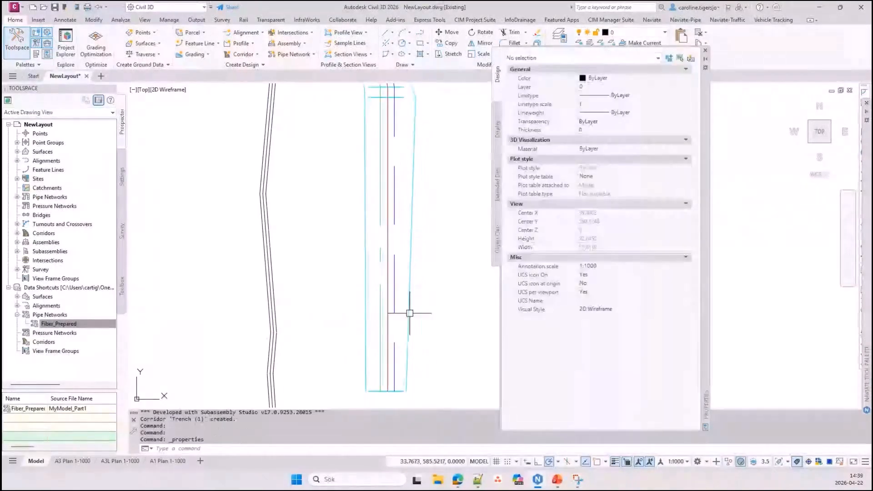
pyautogui.click(410, 312)
pyautogui.hotkey('ctrl', '1')
pyautogui.press('Escape')
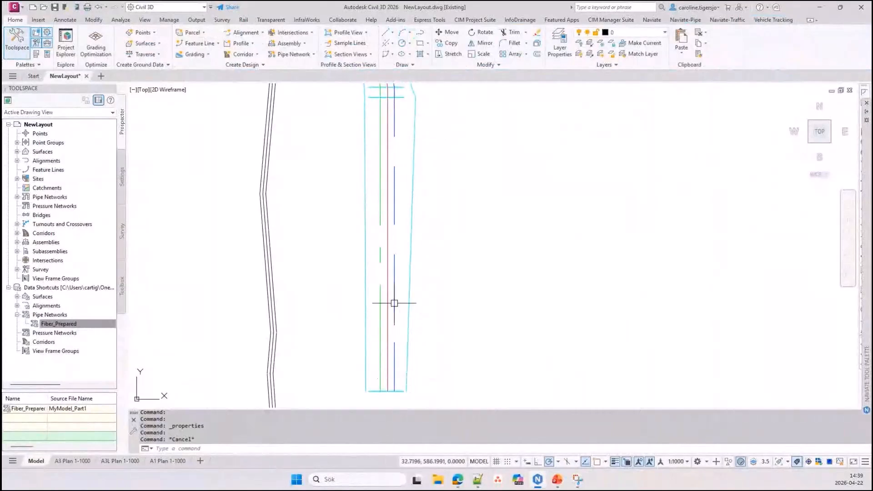
# Inspect the trench corridor from its southern end in 3D with the Object Viewer
pyautogui.click(410, 339)
pyautogui.rightClick(456, 273)
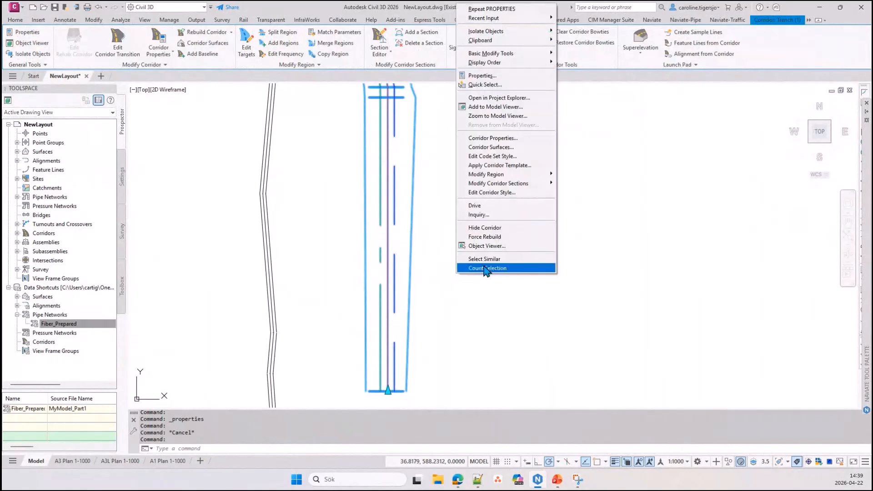
pyautogui.click(507, 246)
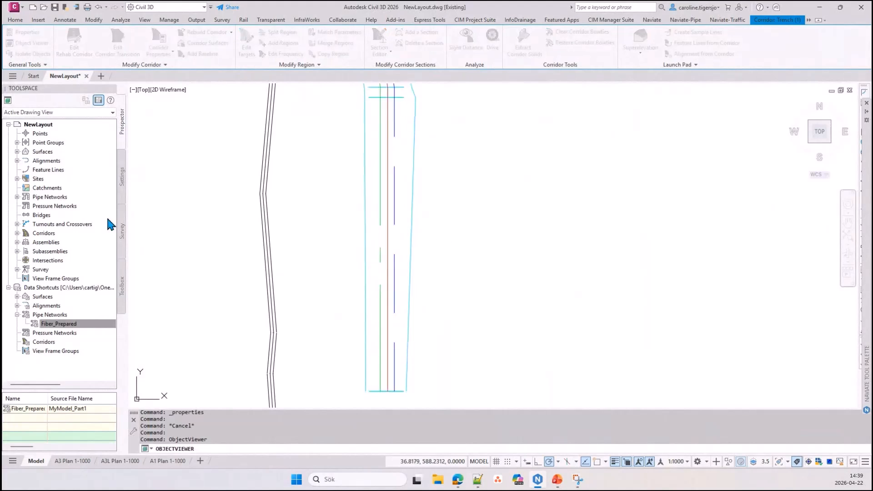
pyautogui.moveTo(376, 384); pyautogui.dragTo(287, 244)
pyautogui.scroll(5, 300, 277)
pyautogui.moveTo(300, 277); pyautogui.dragTo(471, 302)
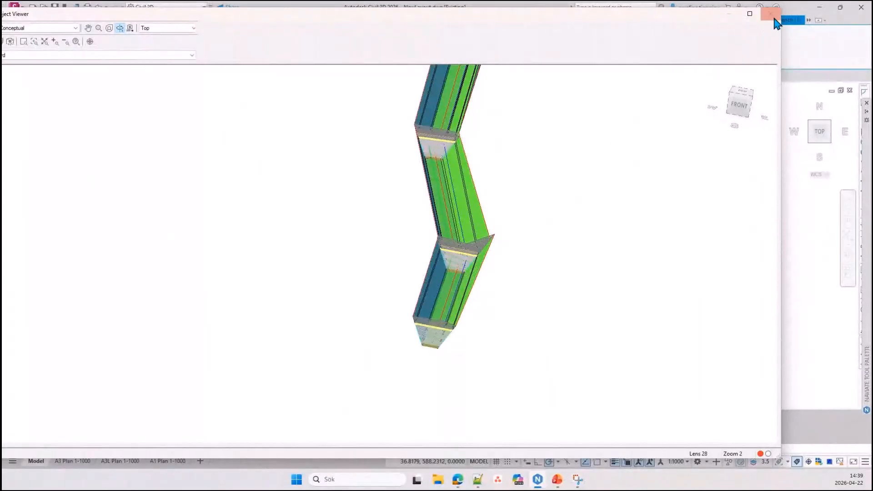
pyautogui.click(771, 14)
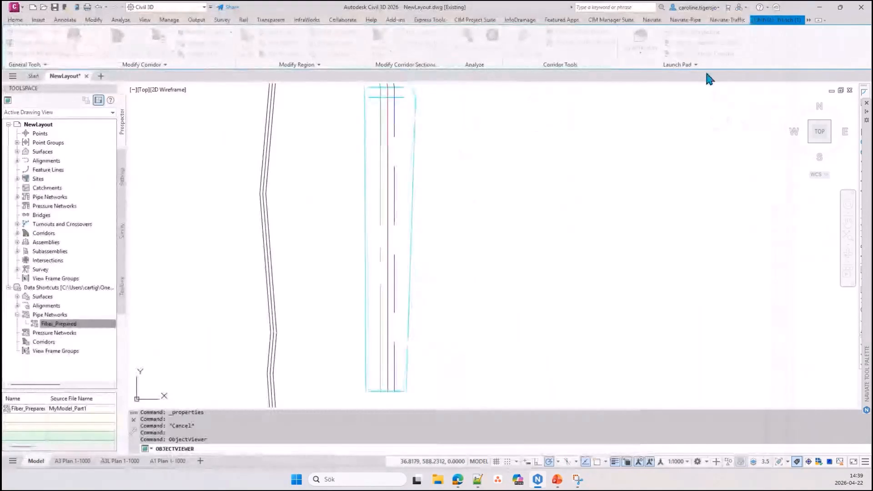
# Split model space into two vertical viewports and show the NV-VA-Schakt-LT-SWE assembly in one of them
pyautogui.click(145, 19)
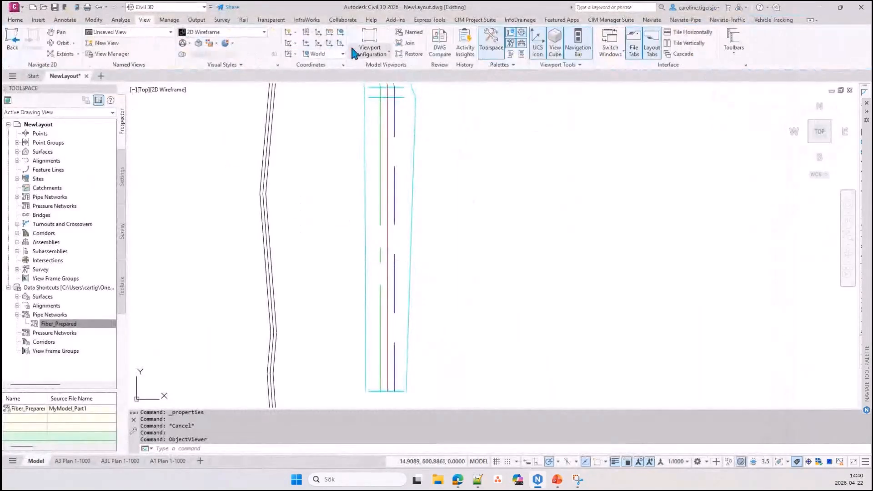
pyautogui.click(370, 50)
pyautogui.click(376, 90)
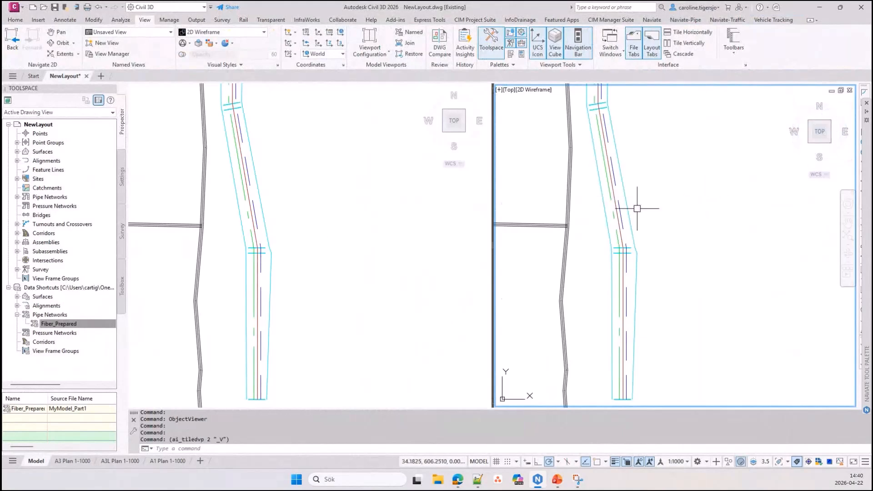
pyautogui.scroll(-6, 646, 218)
pyautogui.scroll(12, 682, 232)
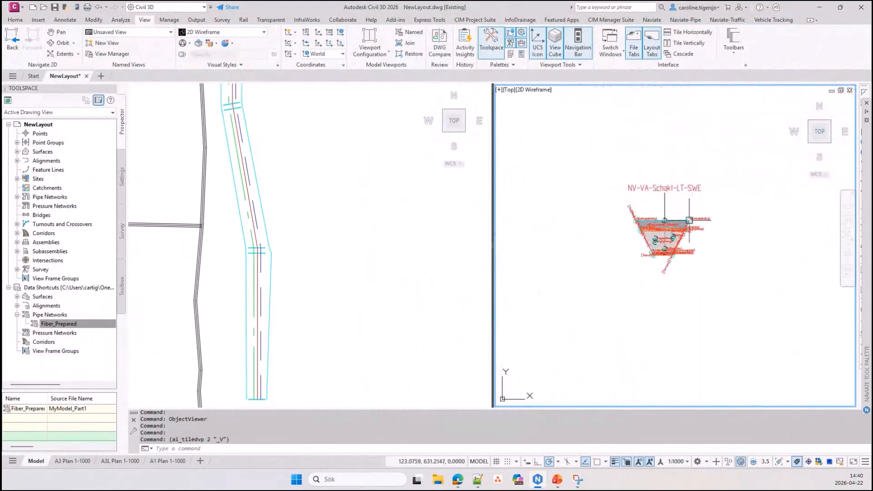
pyautogui.scroll(2, 613, 267)
# Set InsulationDepth to 0 in the properties of the PipeTrenchLT_NV subassembly
pyautogui.click(404, 262)
pyautogui.click(595, 247)
pyautogui.doubleClick(597, 241)
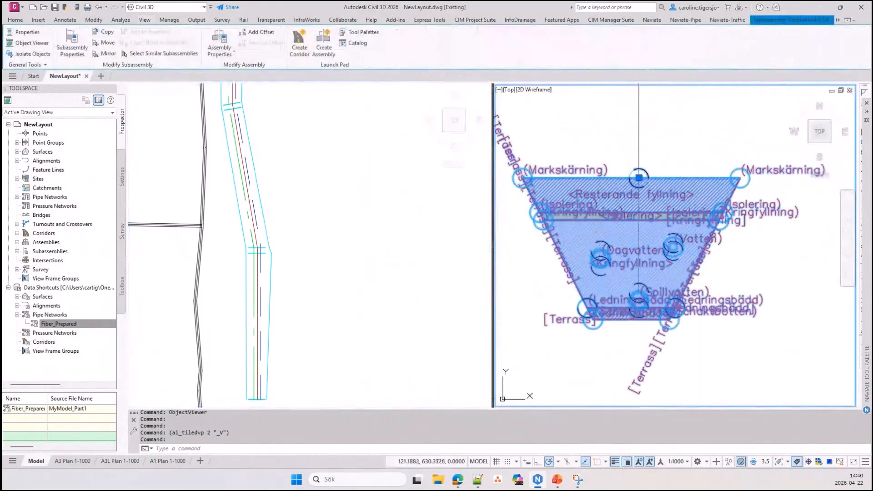
pyautogui.moveTo(705, 257); pyautogui.dragTo(850, 250)
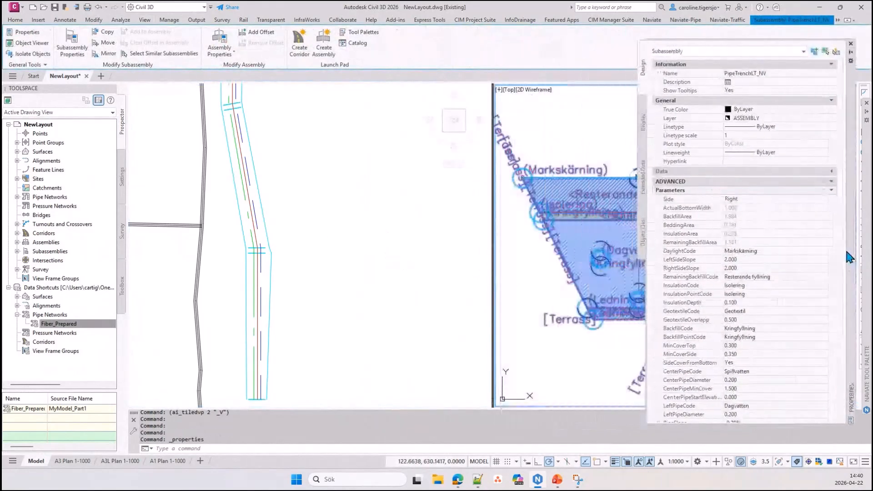
pyautogui.scroll(-2, 770, 299)
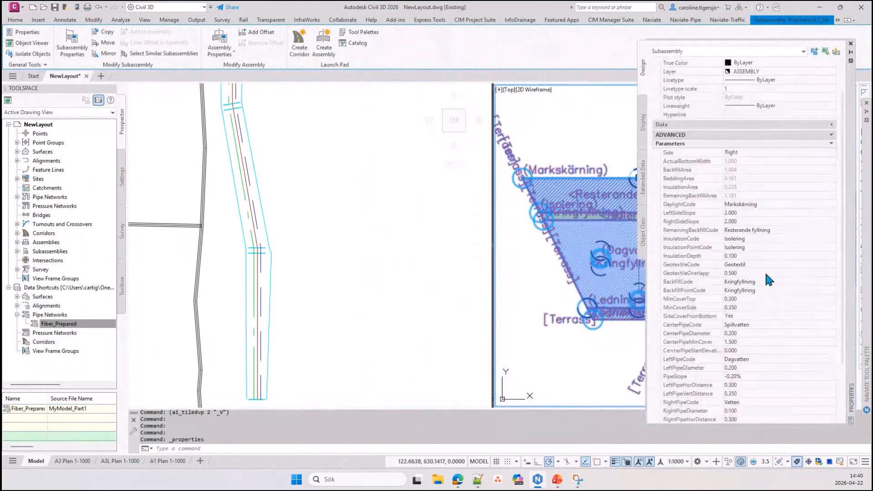
pyautogui.click(762, 256)
pyautogui.write('0')
pyautogui.press('Tab')
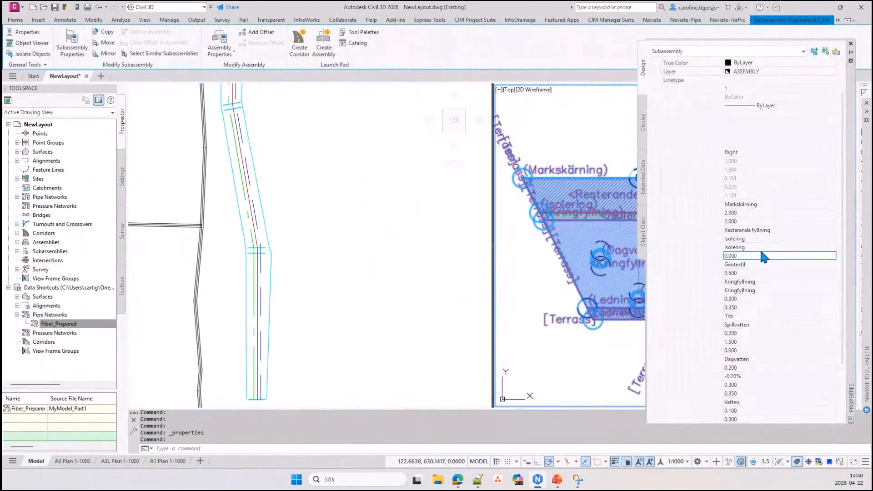
# Set the subassembly's CenterPipeDiameter to 0.6
pyautogui.scroll(-3, 758, 300)
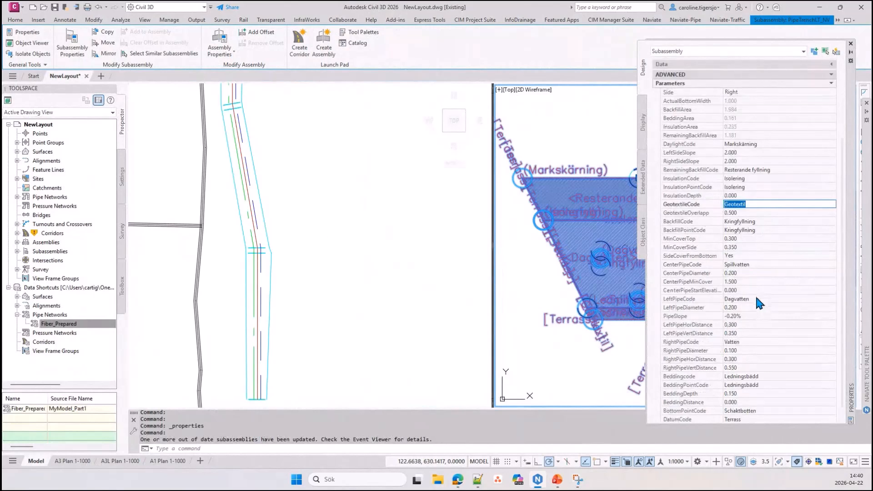
pyautogui.click(752, 273)
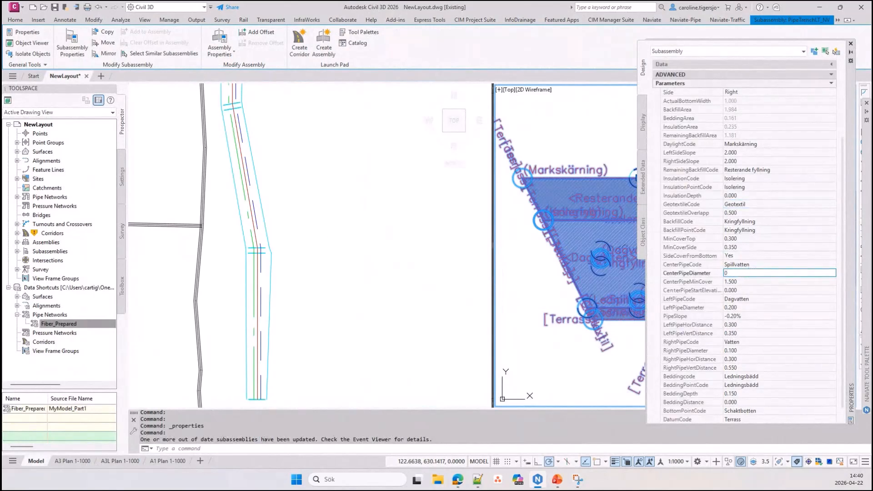
pyautogui.press('Tab')
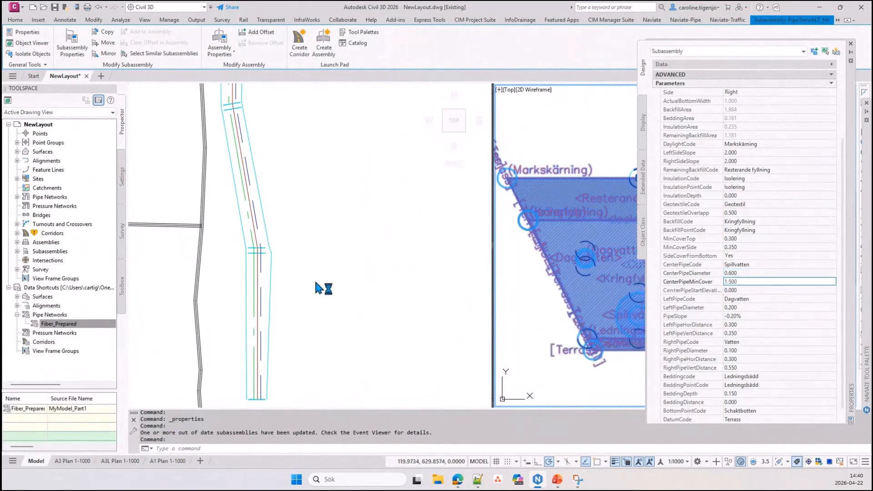
# Turn on automatic rebuilding for the corridor Trench (1)
pyautogui.click(245, 251)
pyautogui.press('Escape')
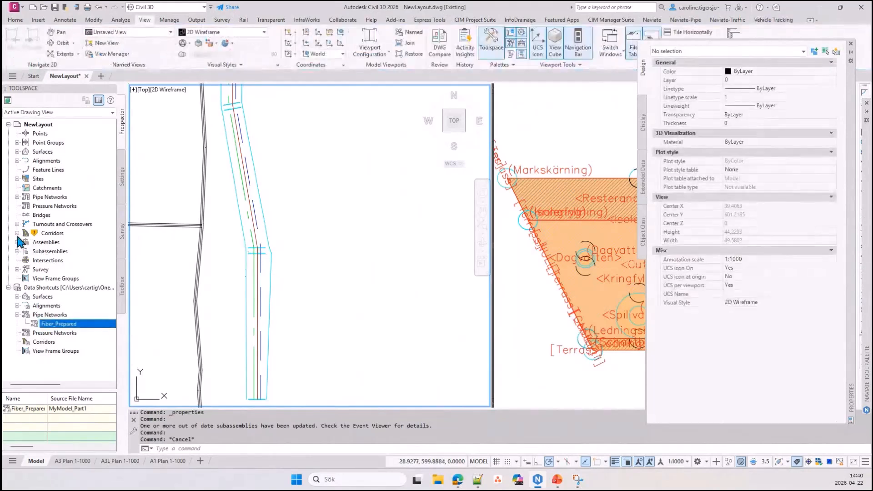
pyautogui.click(17, 233)
pyautogui.rightClick(58, 243)
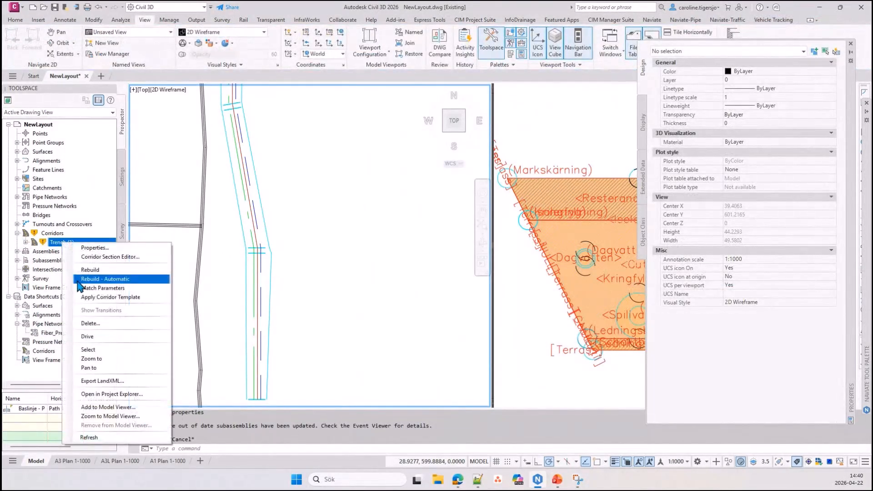
pyautogui.click(81, 280)
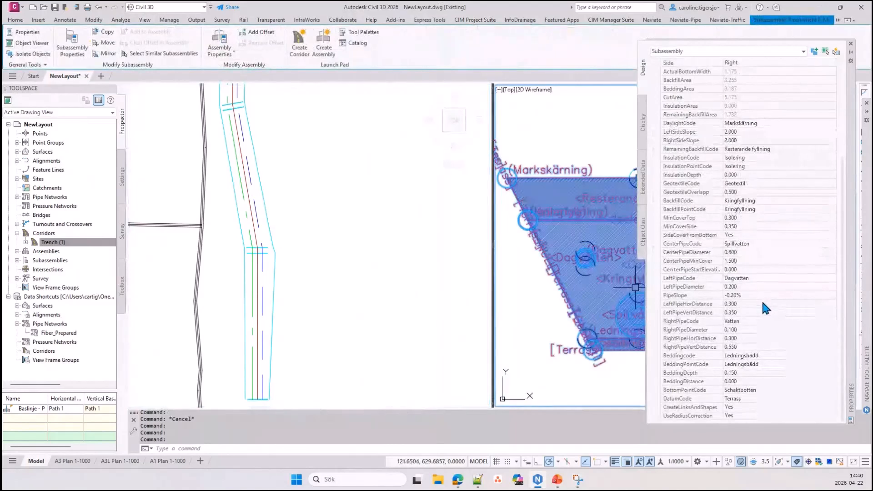
# Set the trench subassembly's LeftPipeDiameter to 0.8 and its CenterPipeMinCover to 3
pyautogui.click(761, 287)
pyautogui.write('0.8')
pyautogui.press('Return')
pyautogui.click(764, 295)
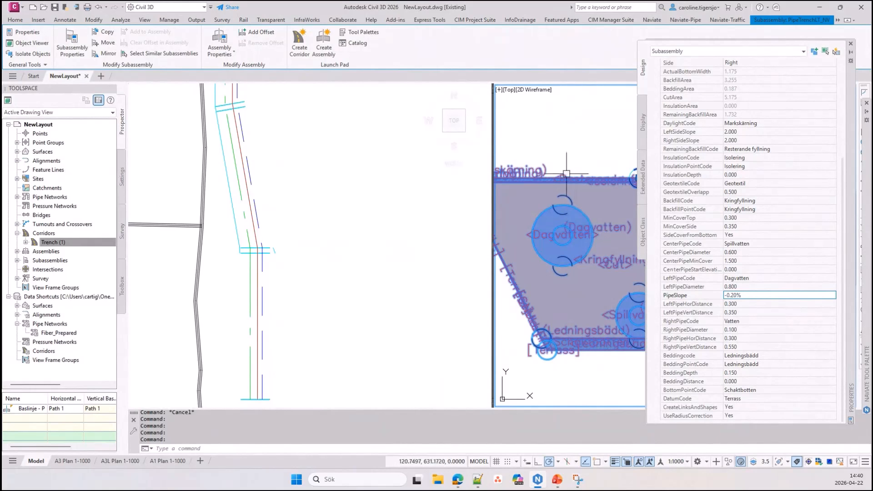
pyautogui.click(753, 260)
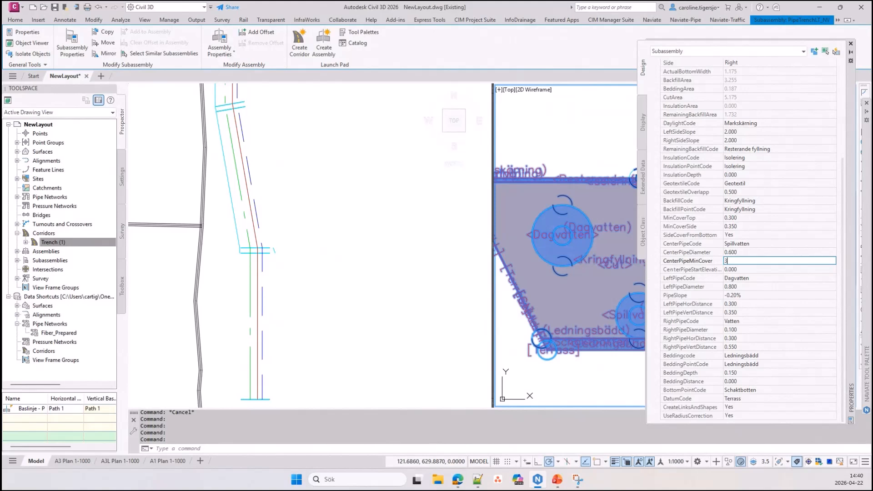
pyautogui.write('3')
pyautogui.press('Tab')
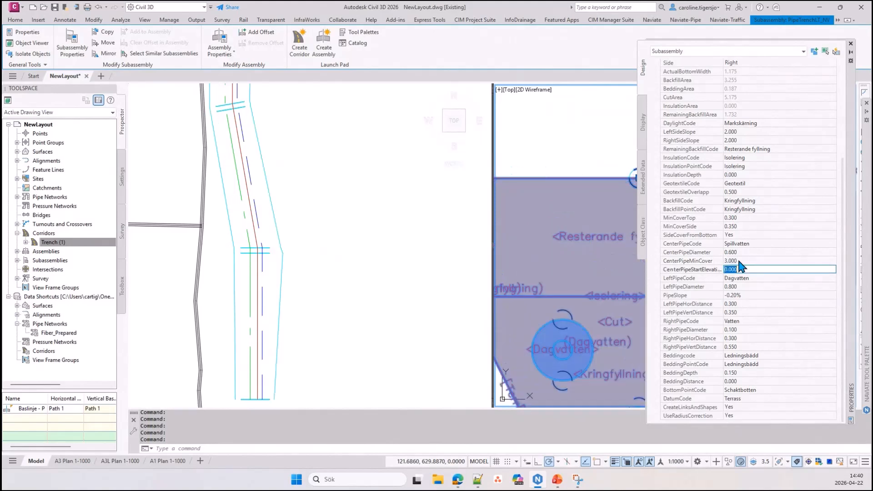
# Stretch two middle bends of the trench's feature line Path 1 eastward
pyautogui.click(248, 222)
pyautogui.click(253, 228)
pyautogui.click(294, 274)
pyautogui.moveTo(275, 189); pyautogui.dragTo(284, 282, button='middle')
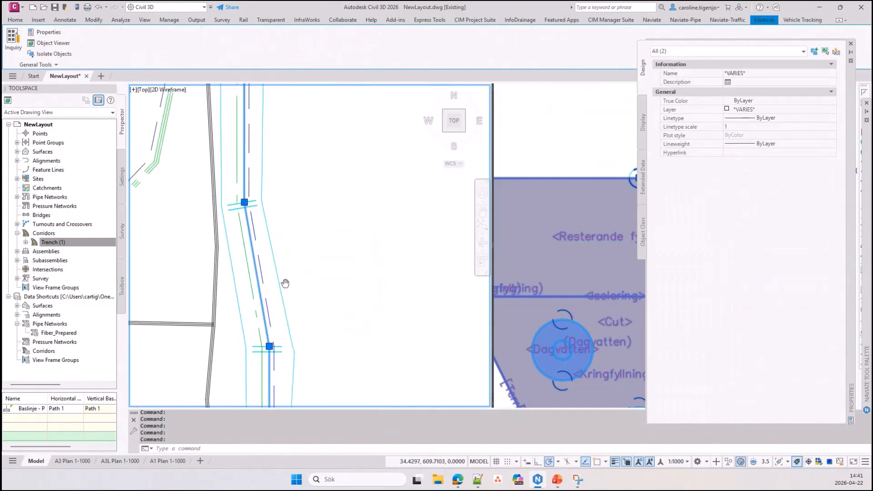
pyautogui.click(245, 202)
pyautogui.click(282, 179)
pyautogui.moveTo(309, 137); pyautogui.dragTo(312, 282, button='middle')
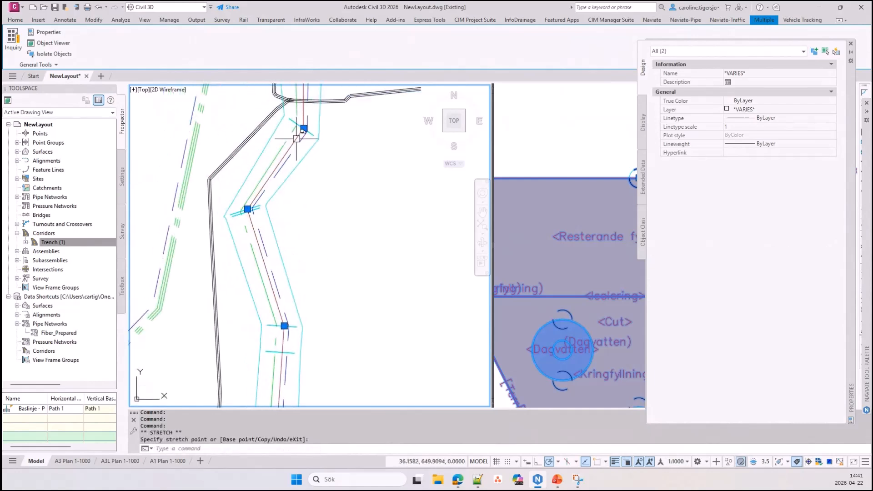
pyautogui.click(247, 209)
pyautogui.click(281, 209)
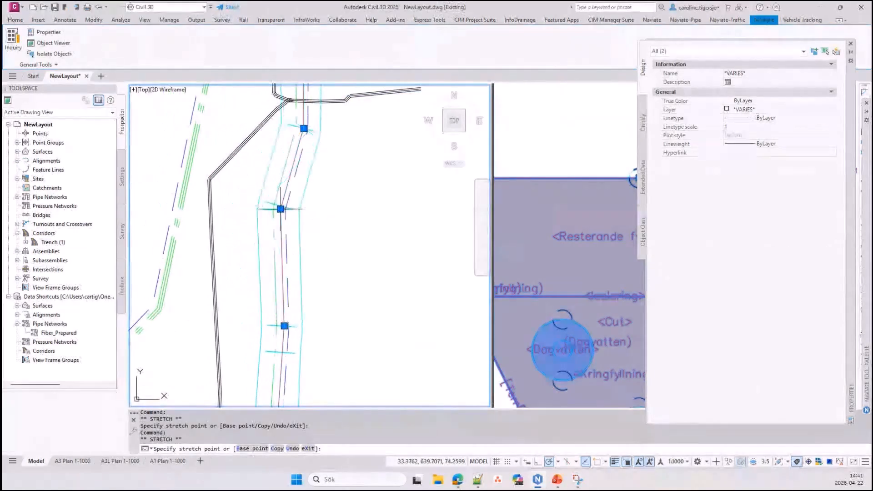
# Reposition the bend just south of the crossing black route and extend the feature line's northern end point to the northeast
pyautogui.moveTo(321, 187); pyautogui.dragTo(310, 281, button='middle')
pyautogui.click(296, 211)
pyautogui.click(333, 217)
pyautogui.moveTo(325, 139); pyautogui.dragTo(324, 170, button='middle')
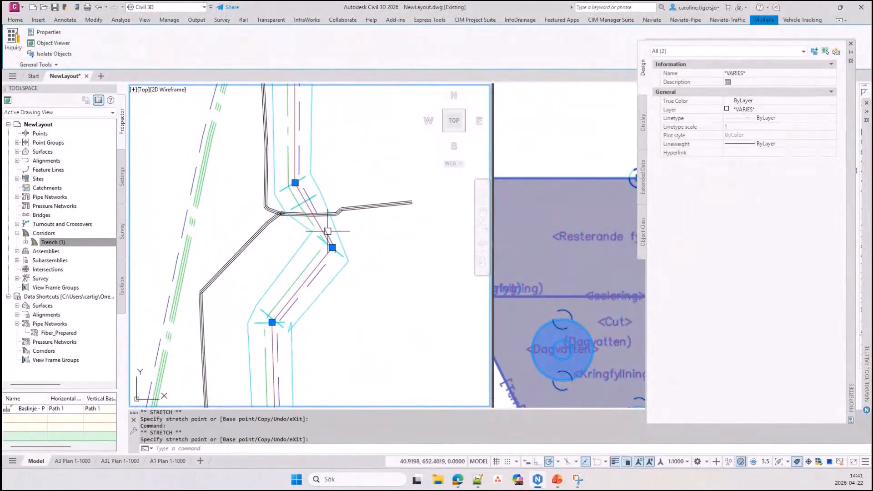
pyautogui.click(295, 247)
pyautogui.moveTo(321, 160); pyautogui.dragTo(309, 310, button='middle')
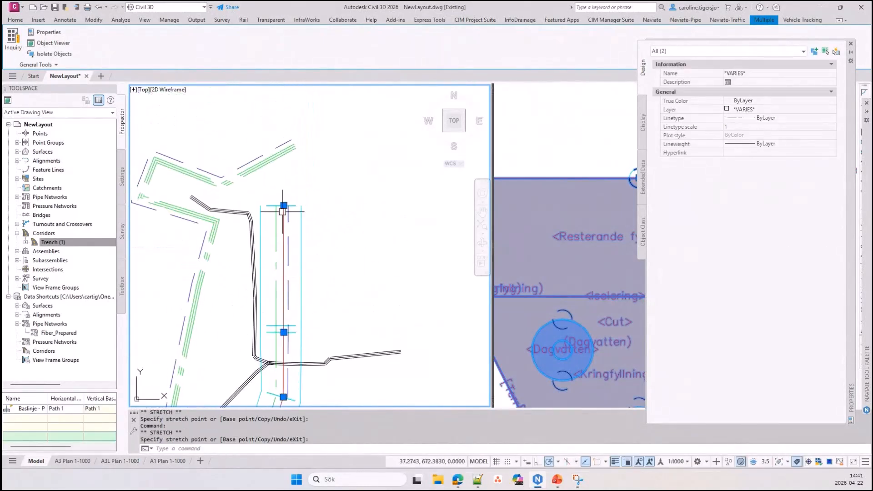
pyautogui.click(330, 113)
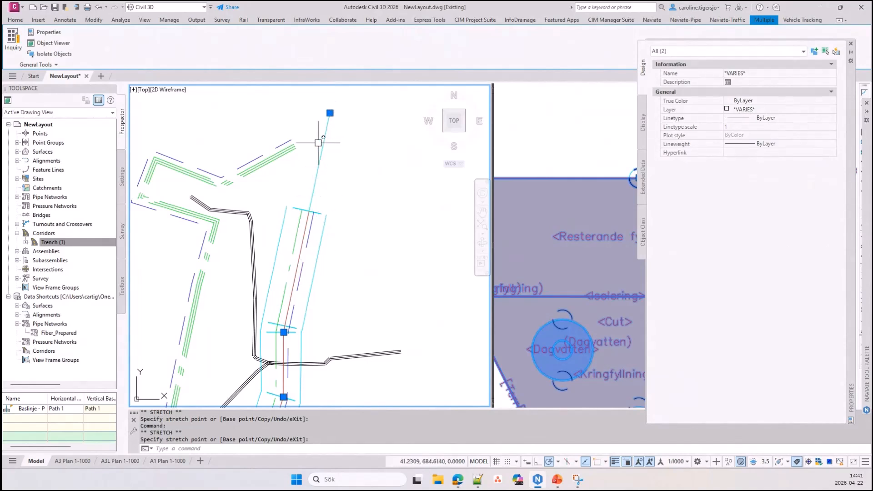
# Set the end station of the Trench (1) corridor region to 109 and apply the corridor properties
pyautogui.press('Escape')
pyautogui.press('Escape')
pyautogui.rightClick(51, 242)
pyautogui.click(71, 250)
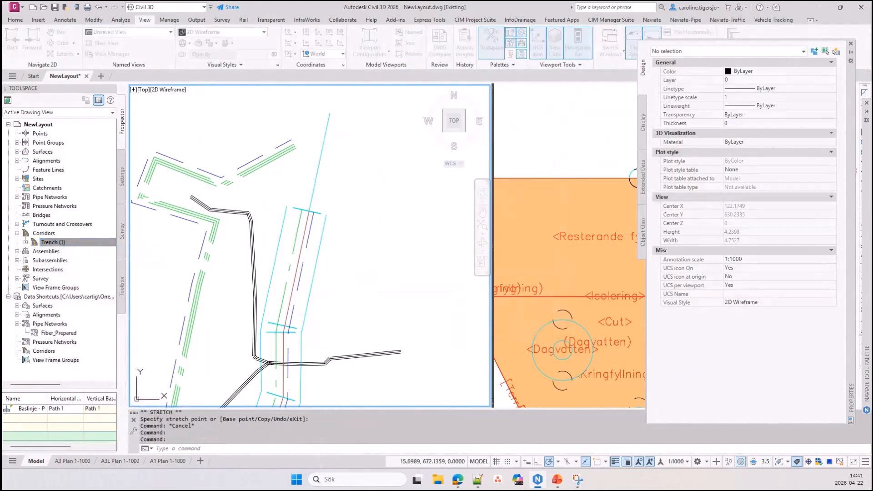
pyautogui.doubleClick(590, 139)
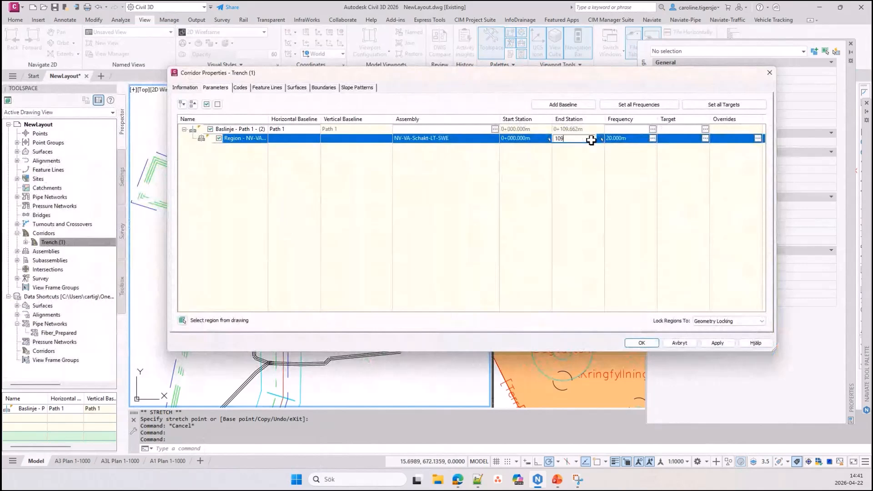
pyautogui.press('Return')
pyautogui.click(717, 343)
pyautogui.click(642, 342)
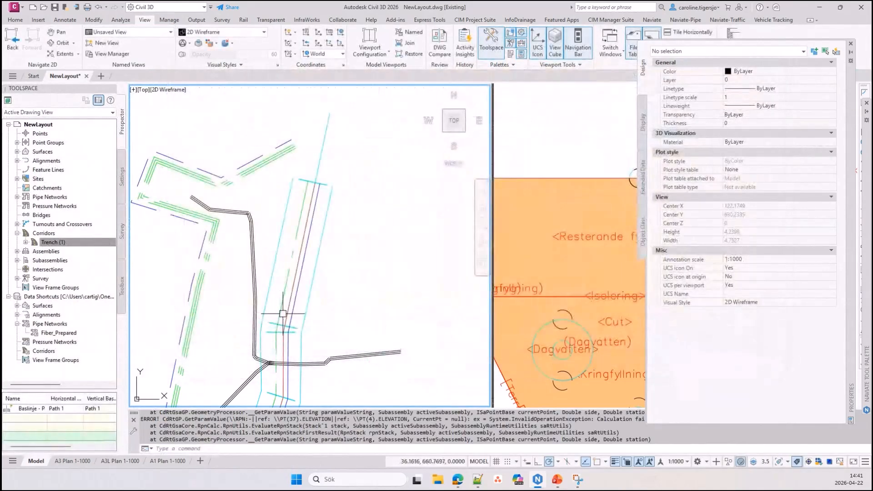
# Stretch the northern end point of feature line Path 1 back to the southwest so the last segment runs straight north
pyautogui.scroll(-2, 321, 253)
pyautogui.moveTo(329, 375); pyautogui.dragTo(318, 253, button='middle')
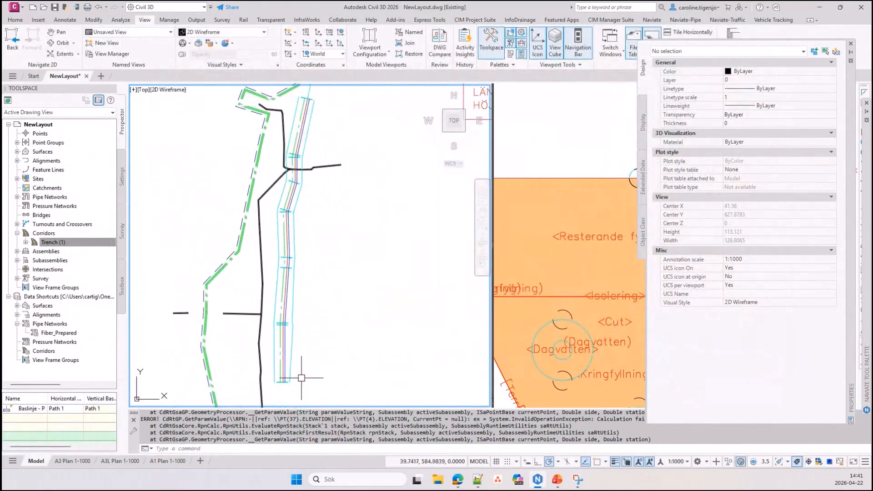
pyautogui.moveTo(331, 134); pyautogui.dragTo(323, 160, button='middle')
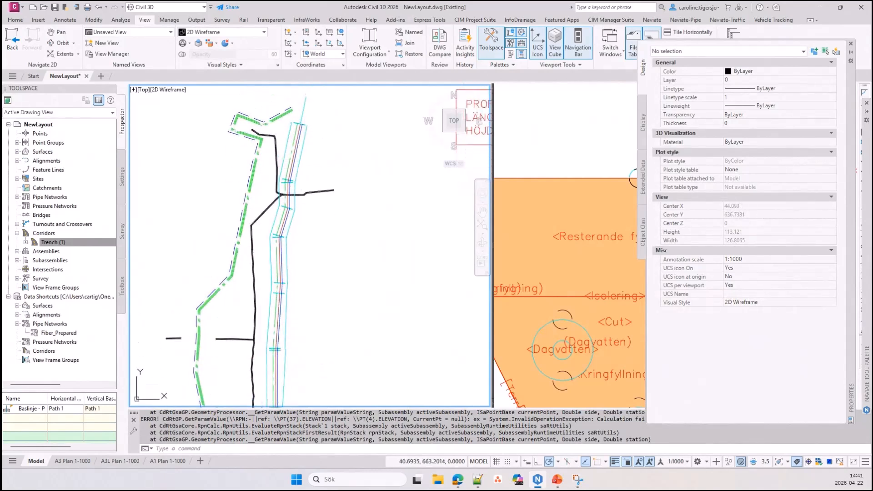
pyautogui.click(300, 170)
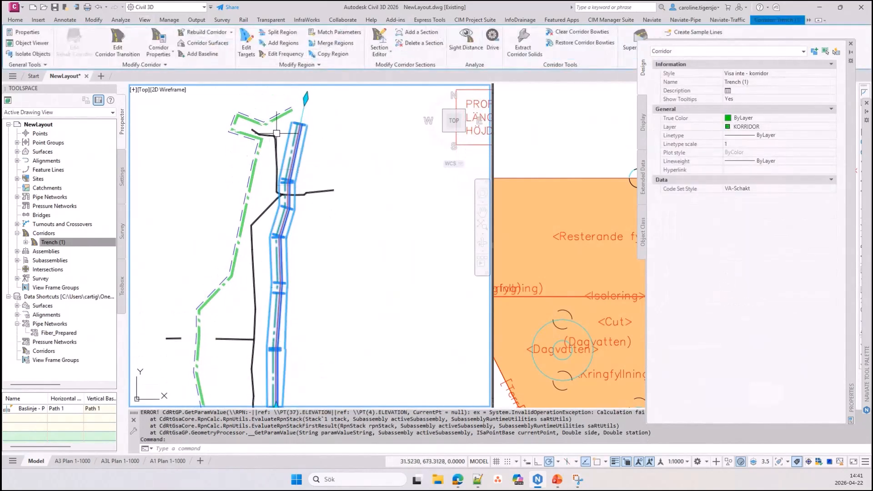
pyautogui.scroll(2, 285, 113)
pyautogui.press('Escape')
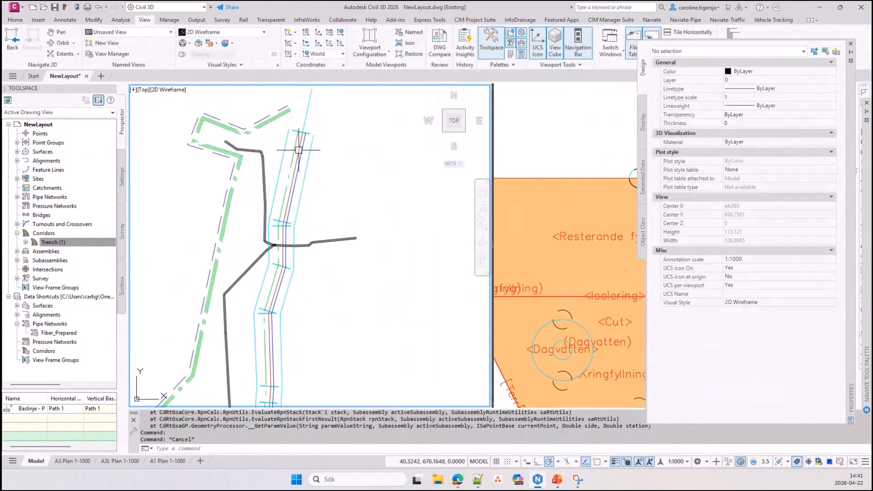
pyautogui.scroll(2, 284, 127)
pyautogui.click(321, 121)
pyautogui.moveTo(321, 121); pyautogui.dragTo(322, 187, button='middle')
pyautogui.click(322, 127)
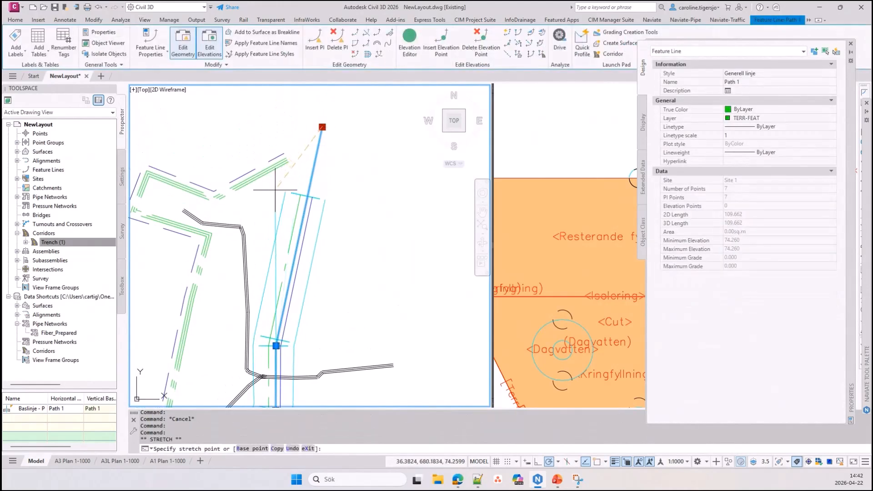
pyautogui.click(274, 190)
# Stretch the northern end point of feature line Path 1 slightly west, with the trench assembly displayed in full in the other viewport
pyautogui.click(590, 246)
pyautogui.scroll(-5, 589, 251)
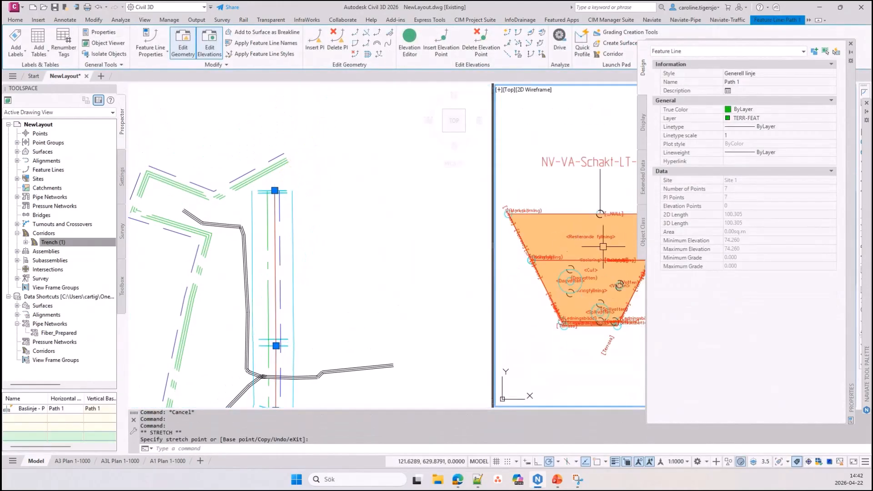
pyautogui.click(309, 235)
pyautogui.click(268, 190)
pyautogui.click(269, 237)
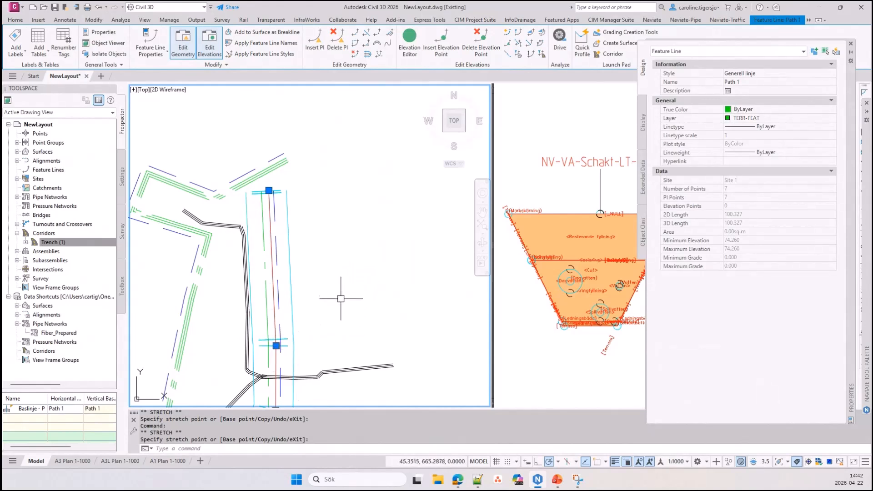
pyautogui.moveTo(341, 296); pyautogui.dragTo(341, 236, button='middle')
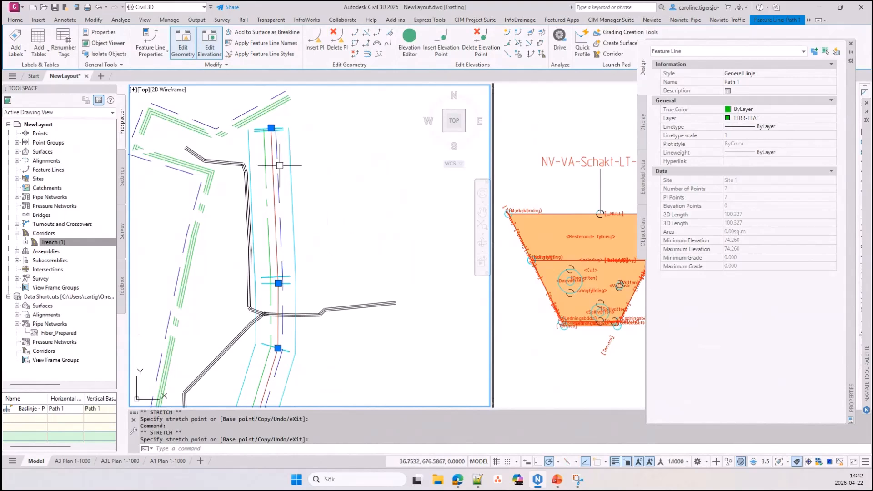
pyautogui.scroll(-2, 291, 267)
pyautogui.moveTo(311, 296); pyautogui.dragTo(308, 199, button='middle')
pyautogui.press('Escape')
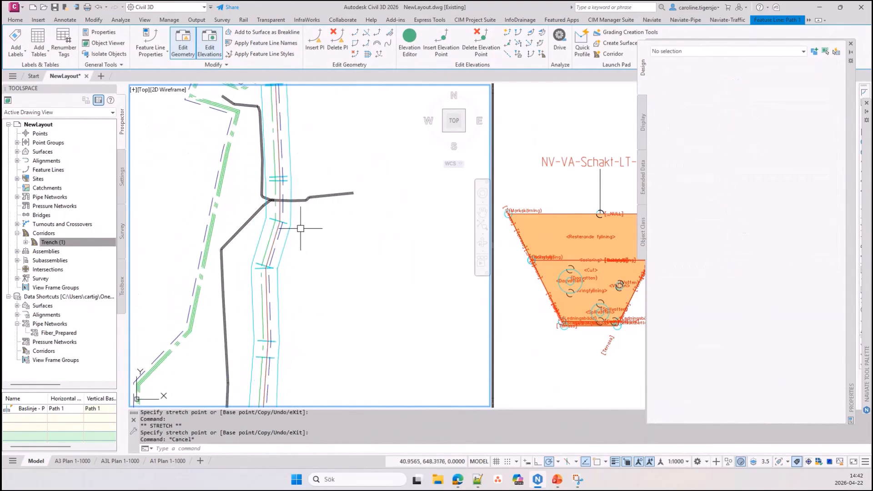
# Create ruled solids from the Trench (1) corridor for the Cut shape code only, over the whole range with the NV-Corridor property set
pyautogui.click(288, 165)
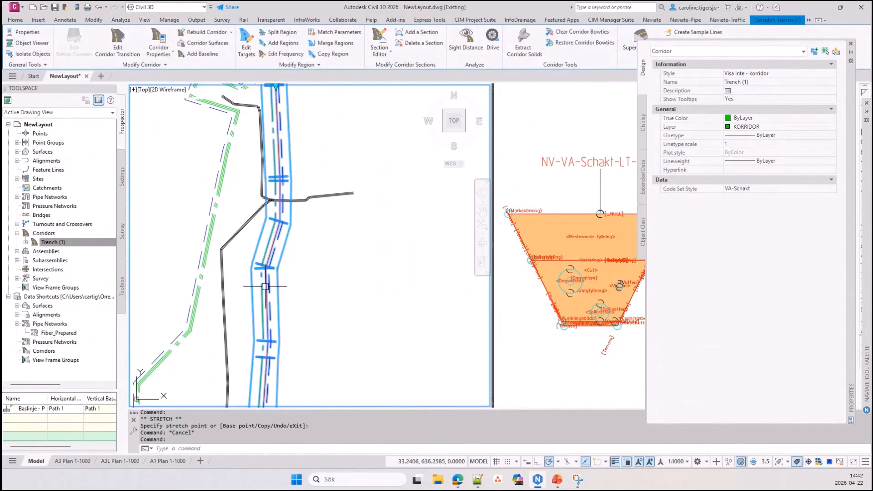
pyautogui.scroll(2, 289, 263)
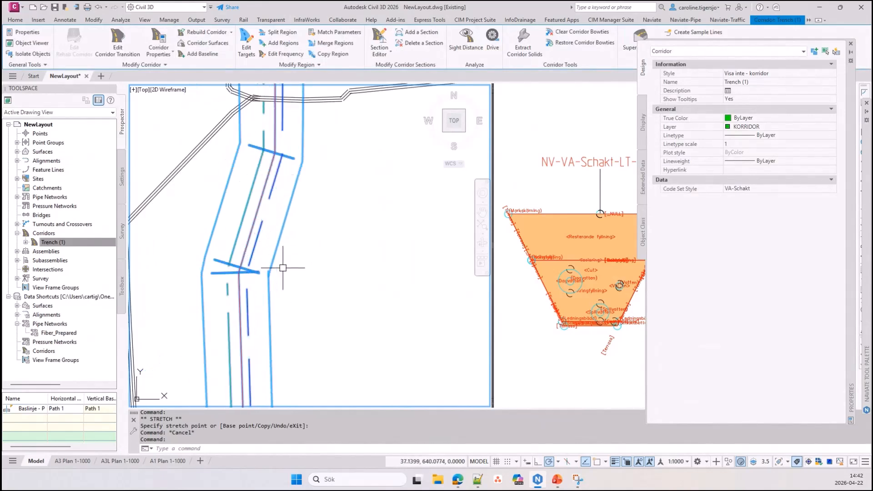
pyautogui.scroll(-2, 287, 266)
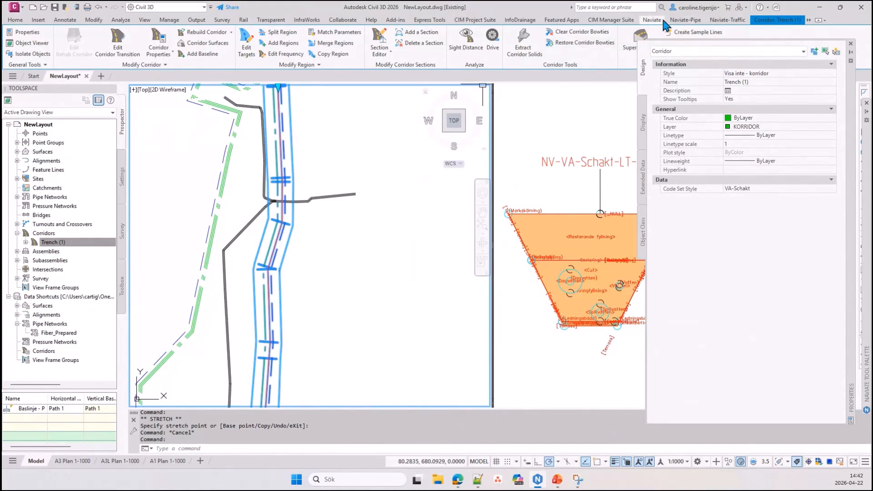
pyautogui.click(685, 20)
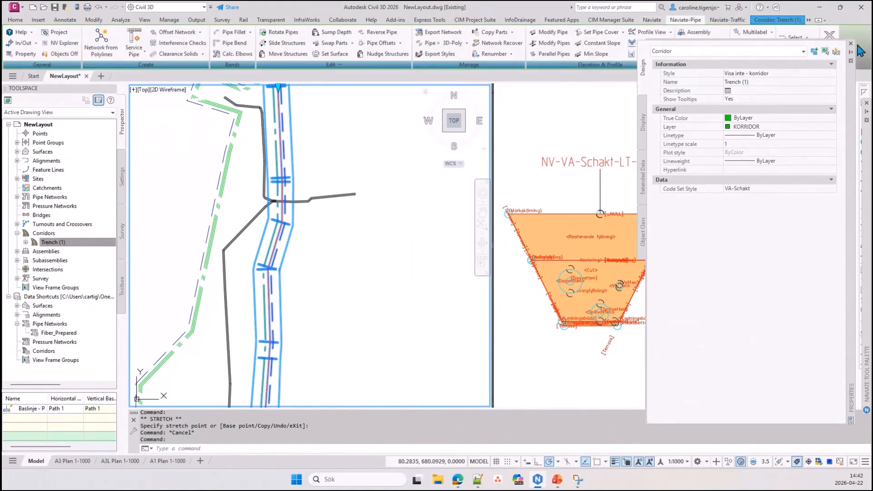
pyautogui.click(851, 44)
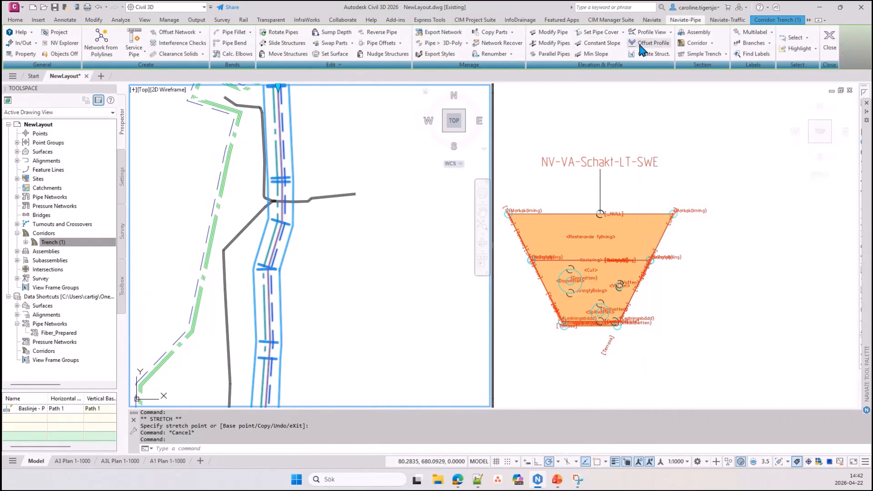
pyautogui.click(714, 43)
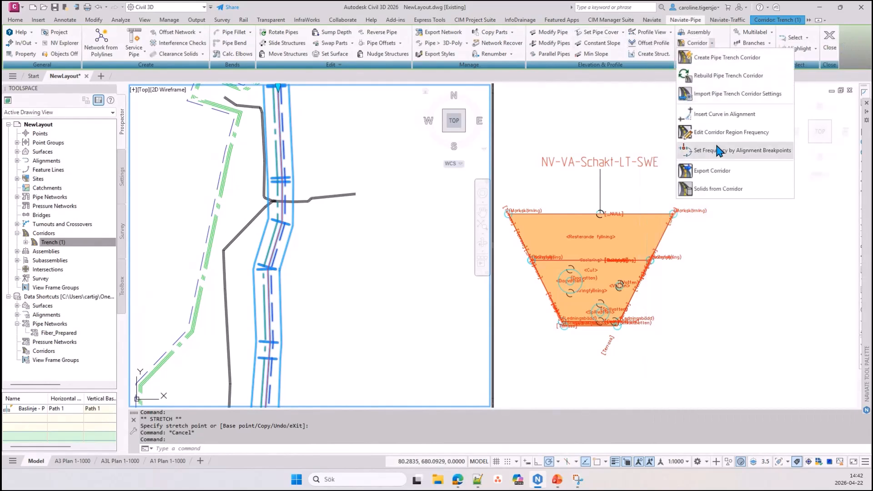
pyautogui.click(724, 193)
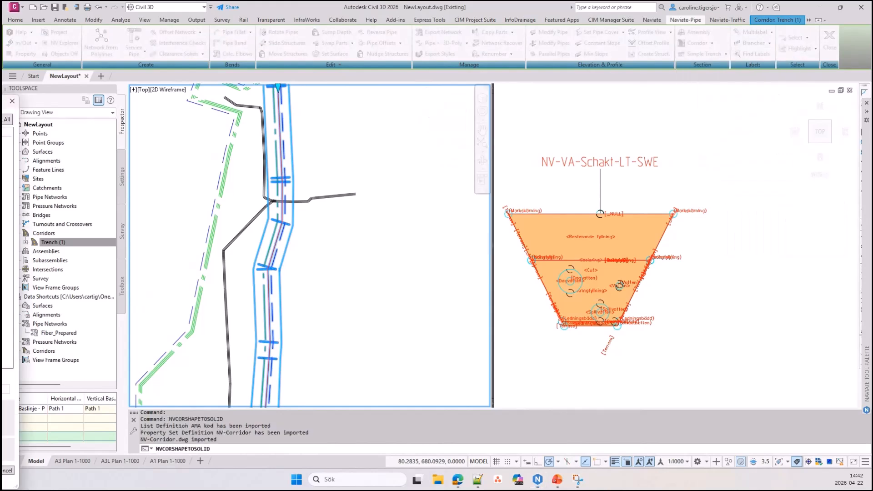
pyautogui.click(306, 74)
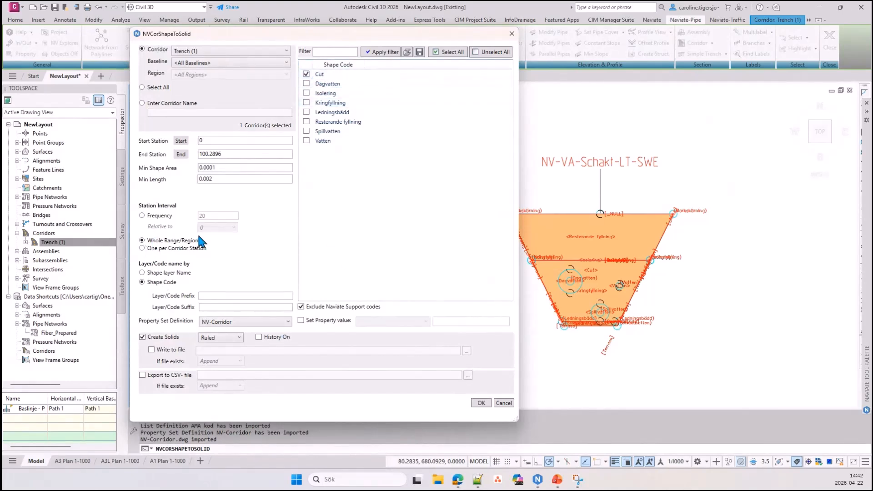
pyautogui.click(481, 403)
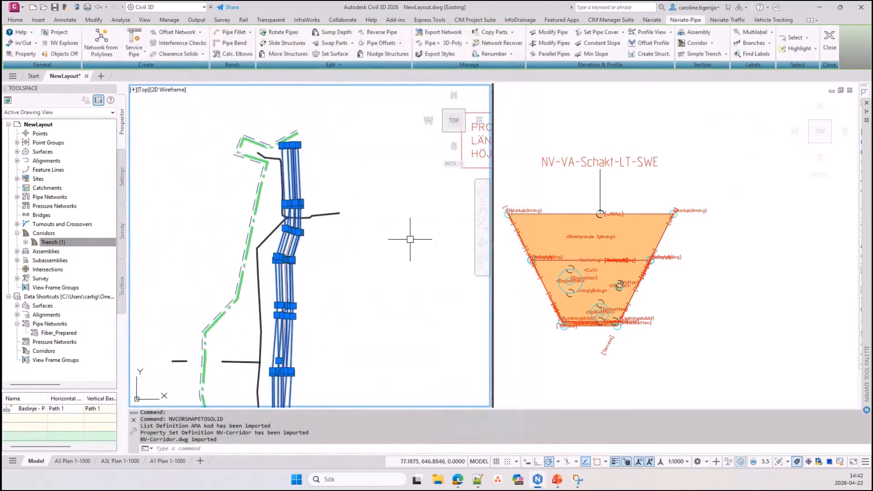
# Examine the Cut solid's NV-Corridor extended data, especially its volume, and clear the selection
pyautogui.hotkey('ctrl', '1')
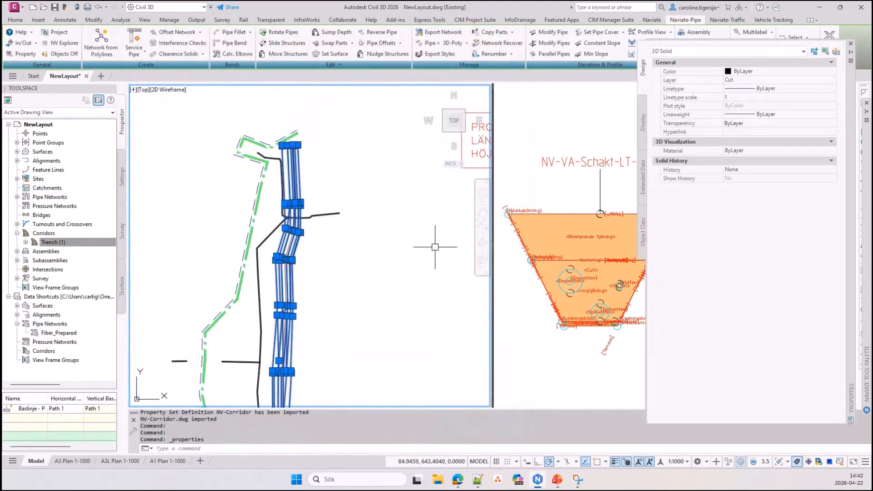
pyautogui.click(642, 177)
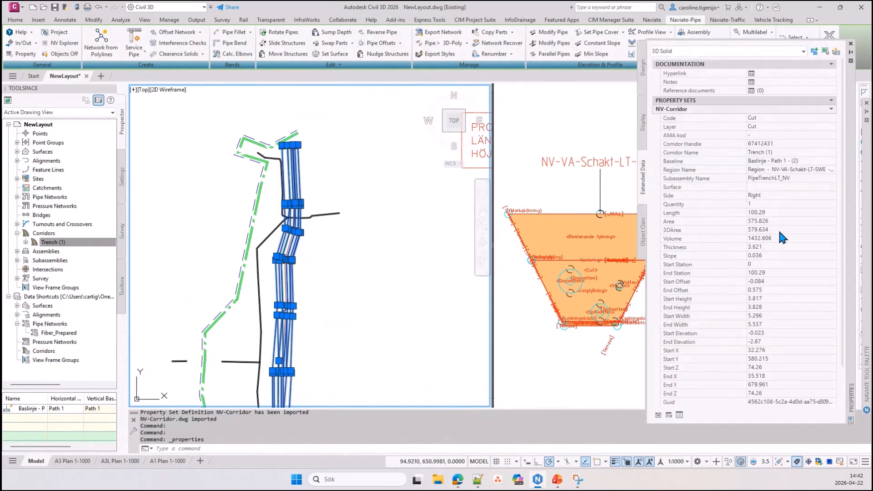
pyautogui.click(780, 238)
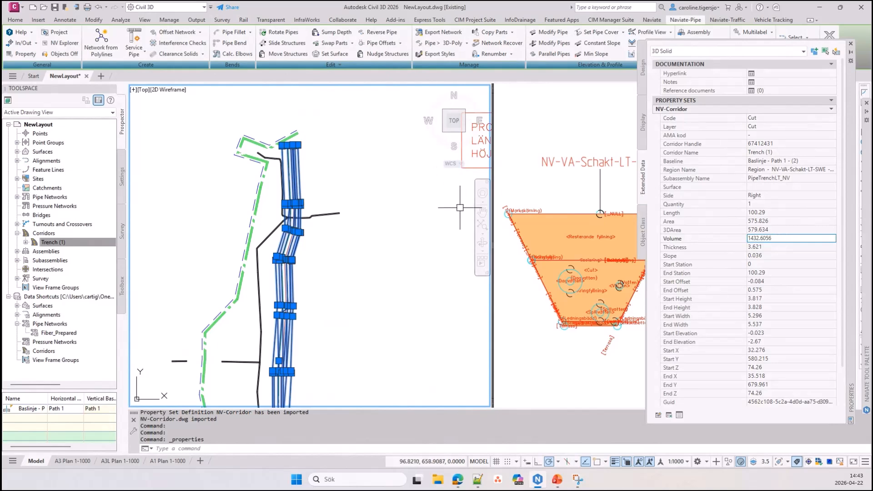
pyautogui.press('Escape')
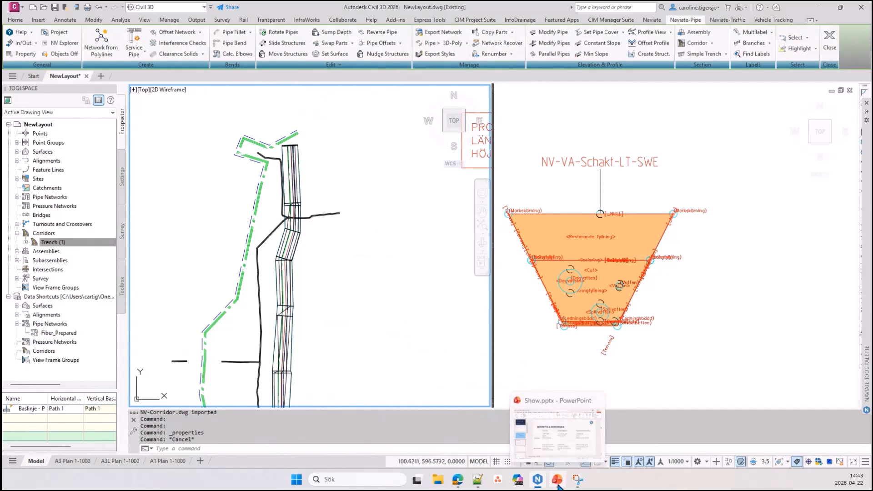
# Switch to the Show.pptx presentation in PowerPoint and start the slide show at the Benefits & Downsides slide
pyautogui.click(559, 485)
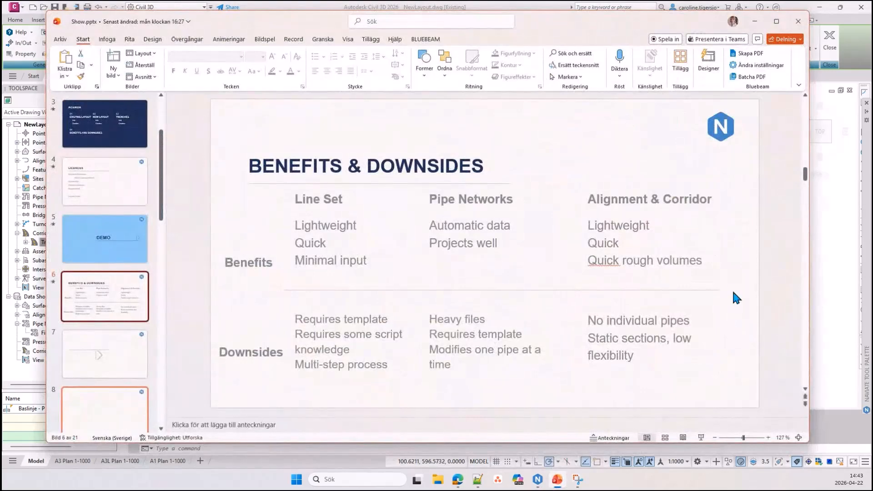
pyautogui.click(701, 438)
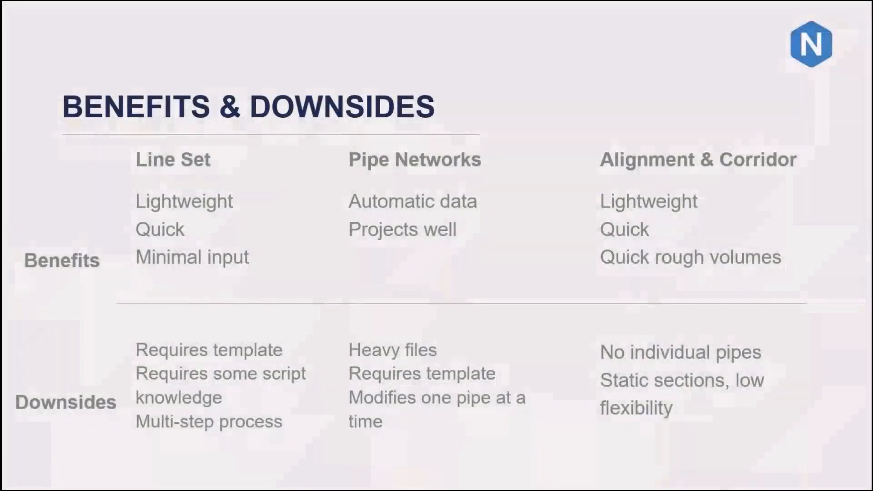